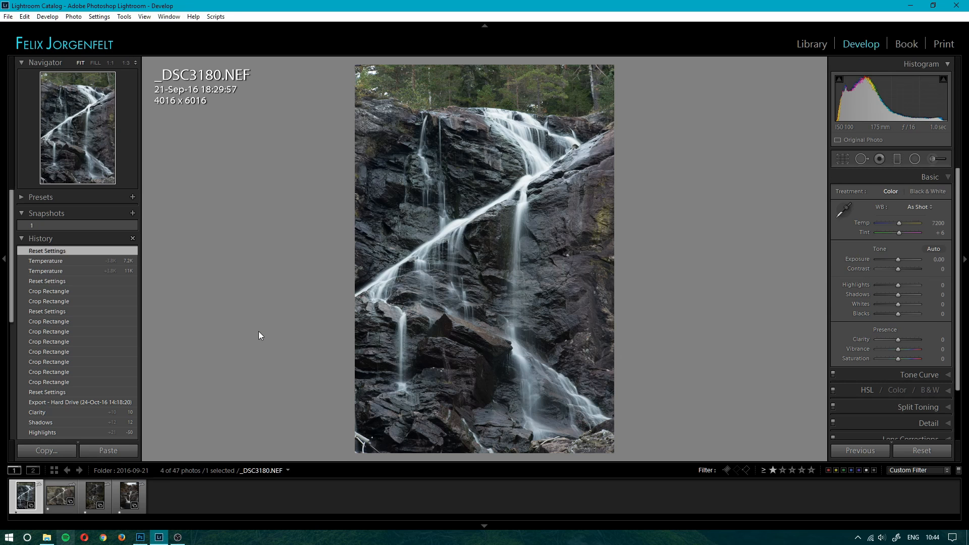
Browse through the four waterfall photos and return to the first one, _DSC3180.NEF.
key(Right)
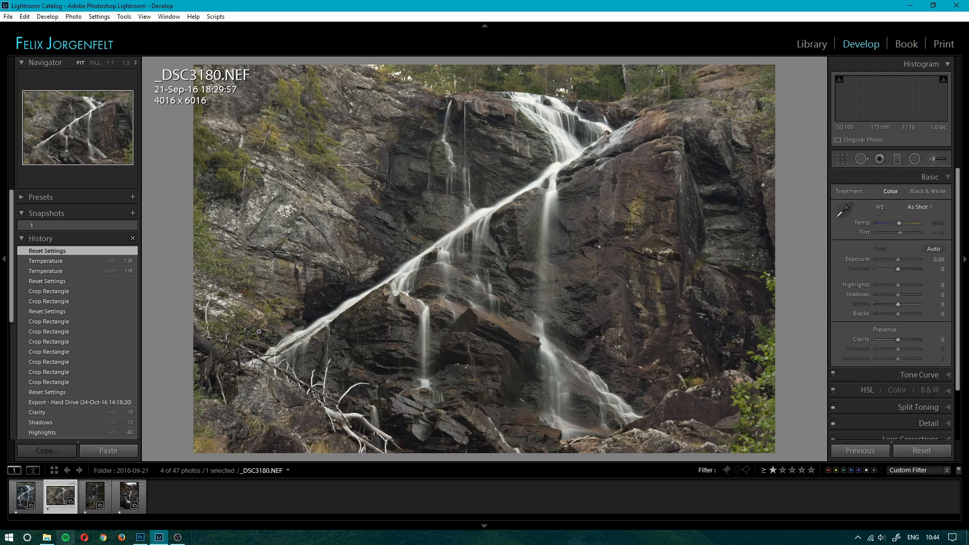
key(Right)
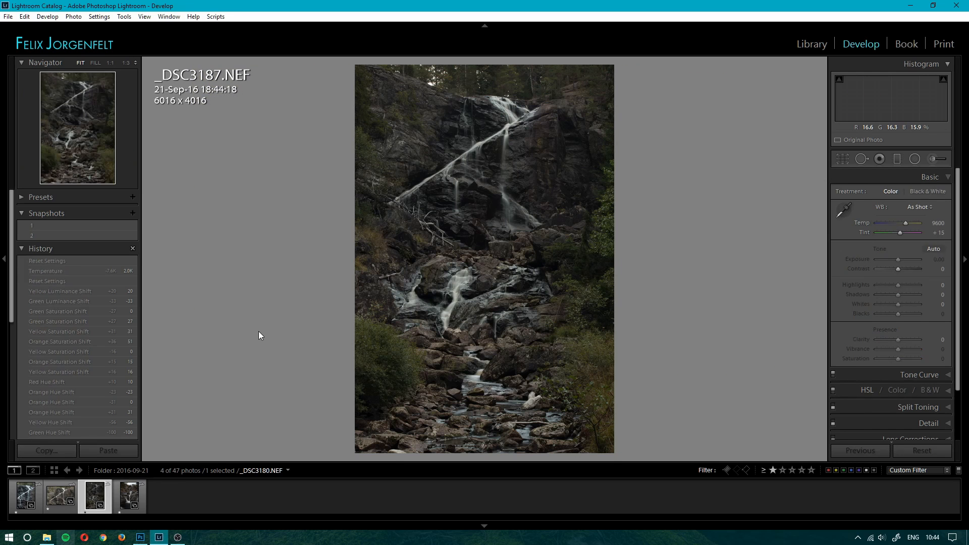
key(Right)
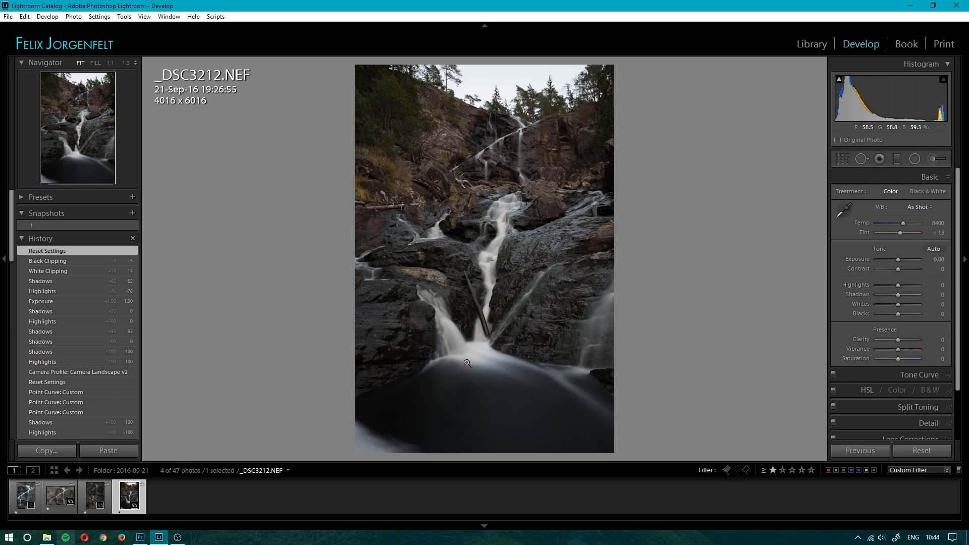
click(22, 498)
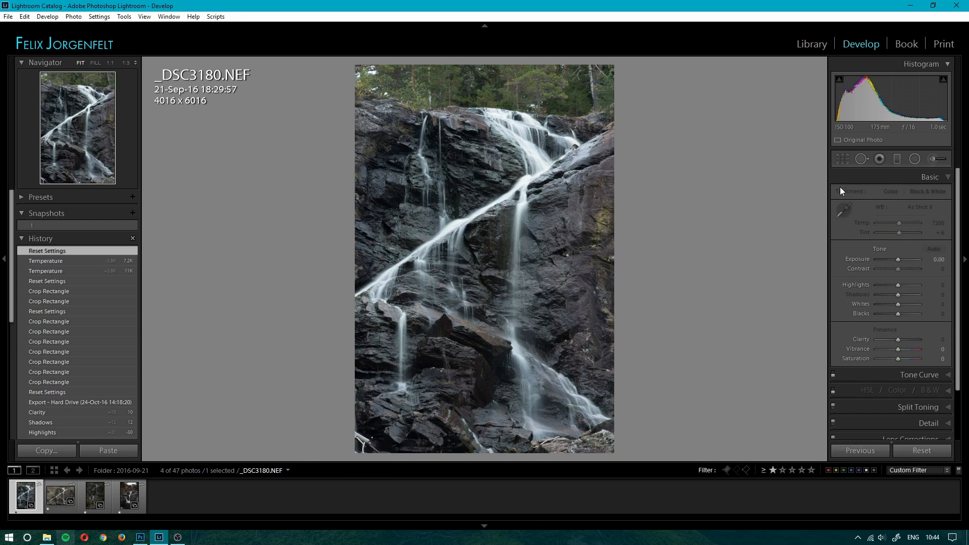
Crop the photo to a 4 x 3 aspect ratio, about 3235 x 4313, framing the waterfall without the trees.
click(842, 160)
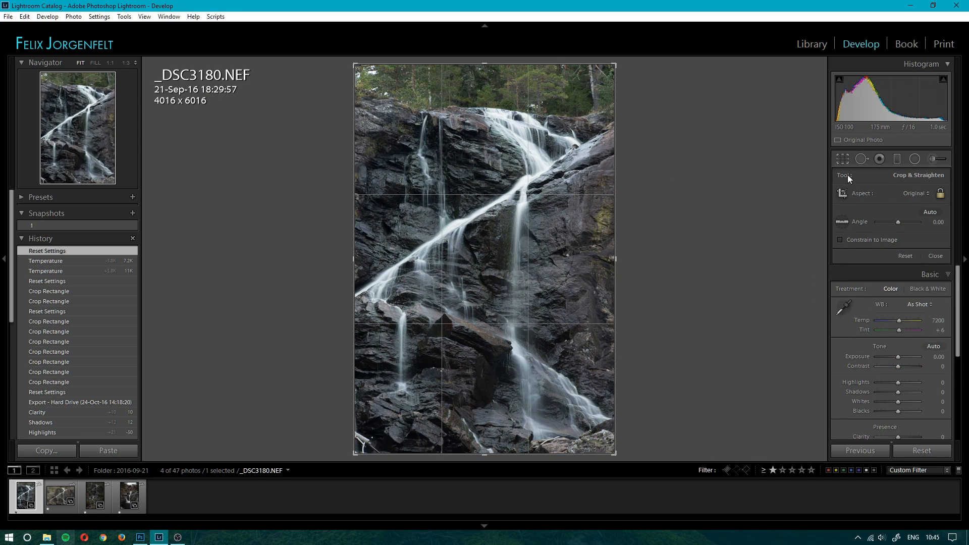
click(912, 190)
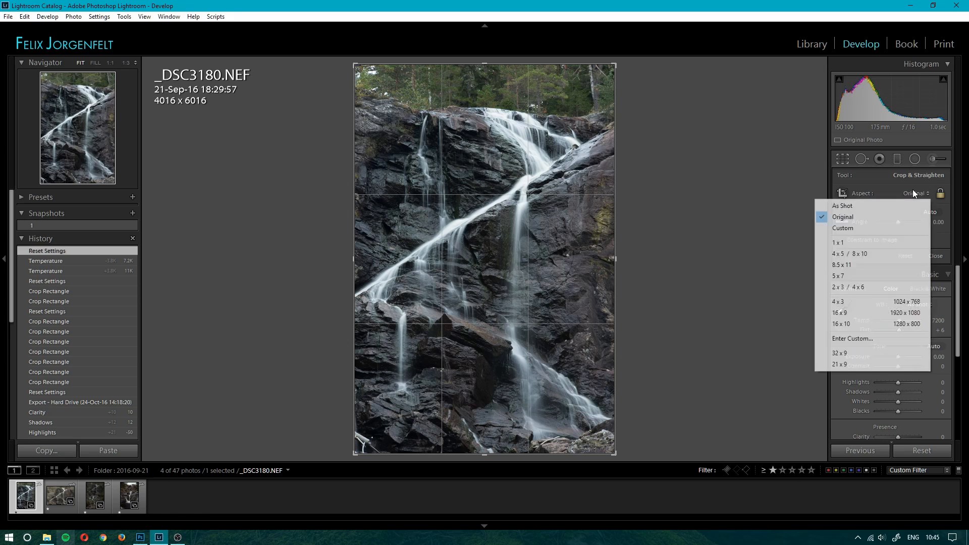
click(862, 301)
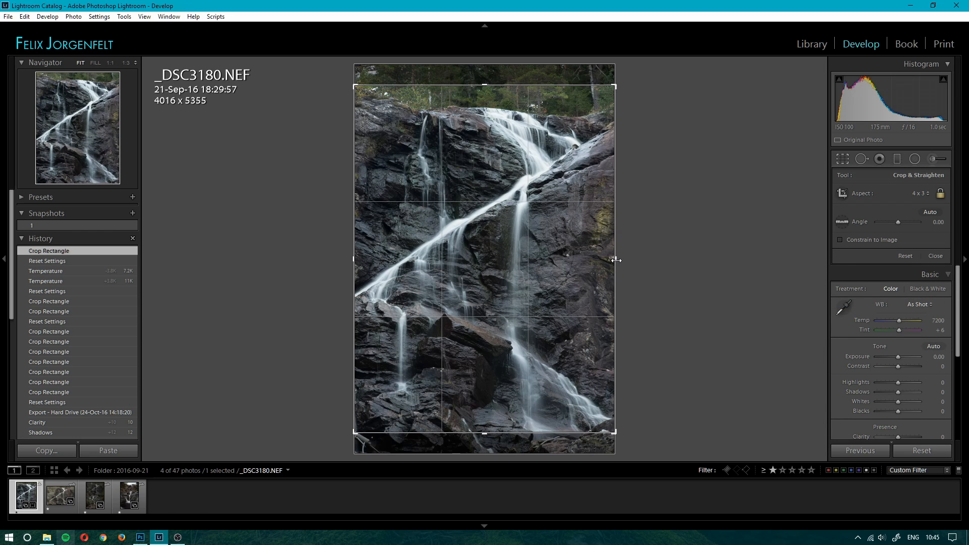
drag(616, 260, 595, 260)
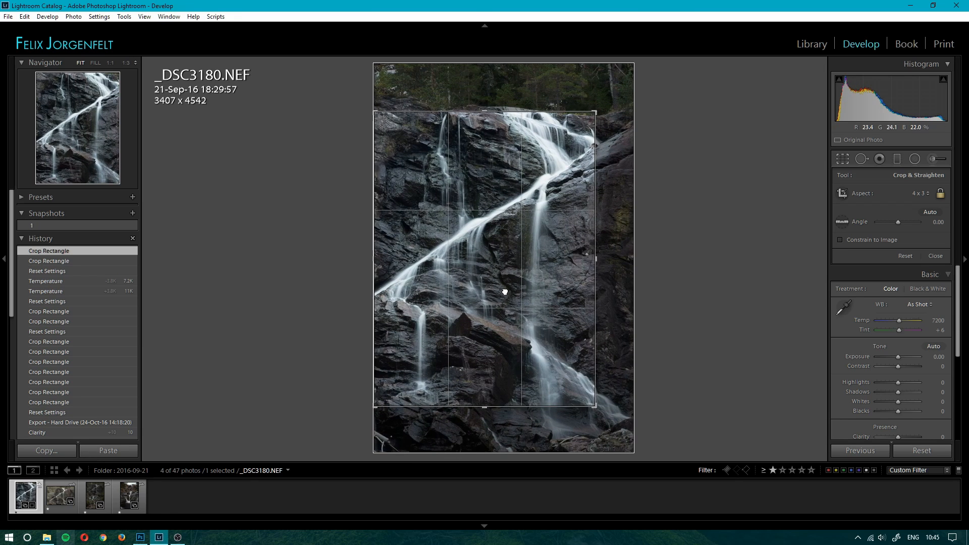
mouse_move(507, 288)
mouse_down()
mouse_move(554, 285)
mouse_move(467, 281)
mouse_move(497, 290)
mouse_up()
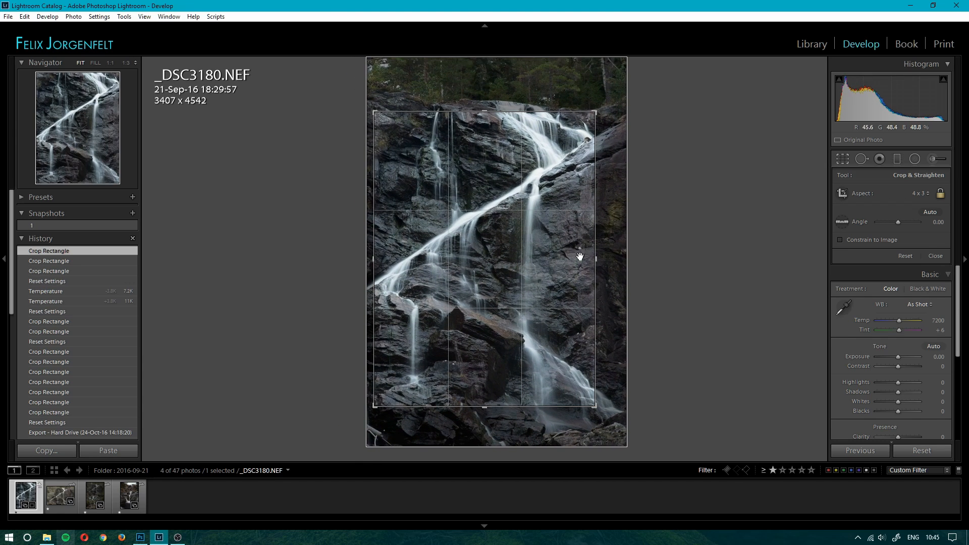
drag(599, 261, 591, 261)
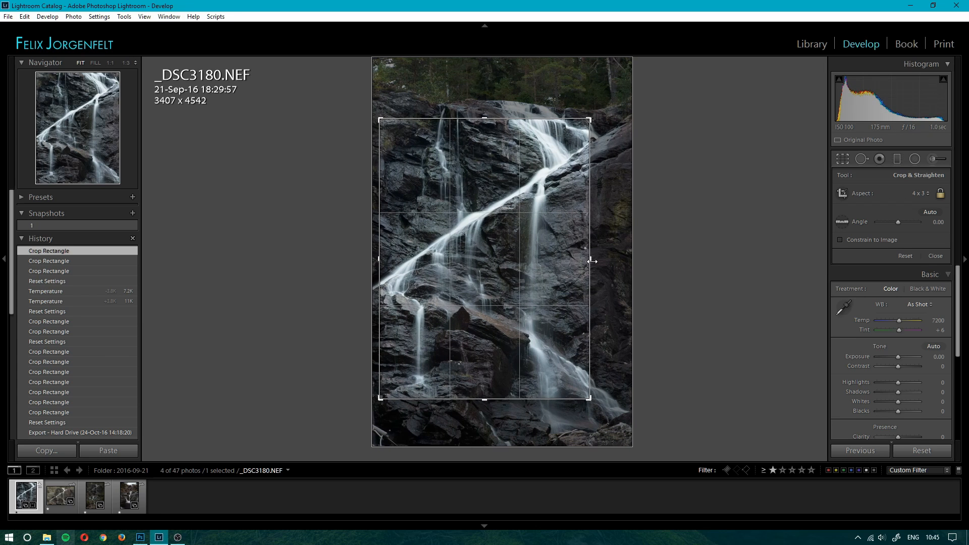
drag(536, 276, 536, 284)
key(Return)
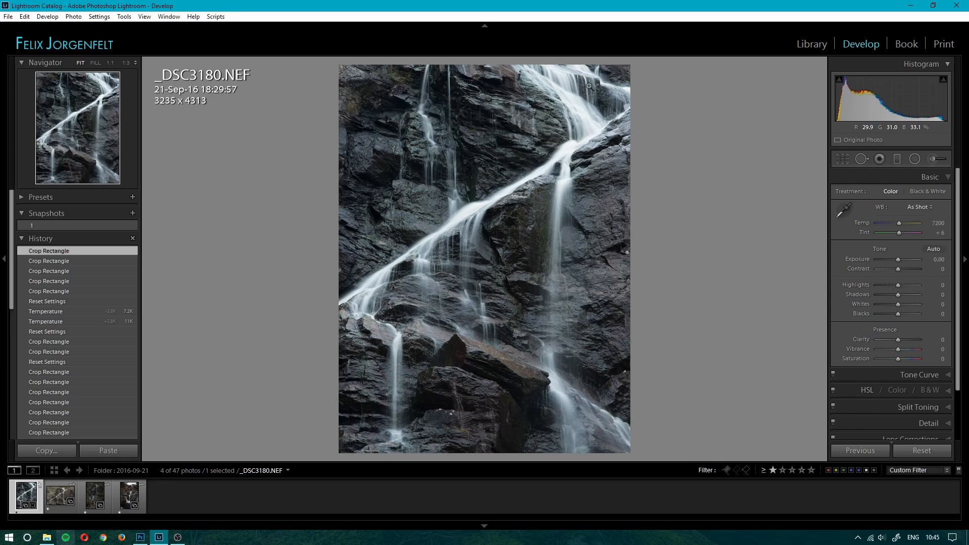
Reposition the photo slightly within the existing crop frame and apply the adjusted crop.
click(842, 160)
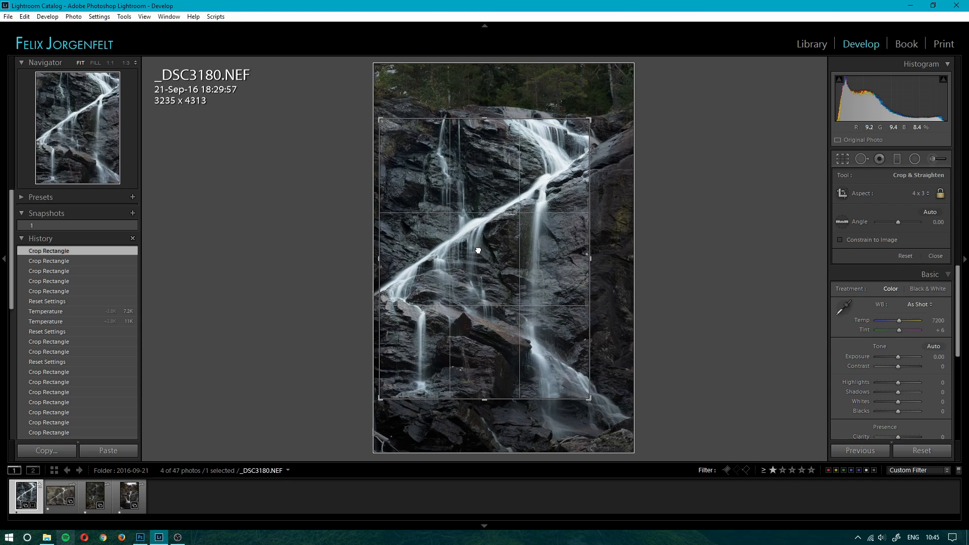
drag(478, 249, 482, 255)
click(843, 159)
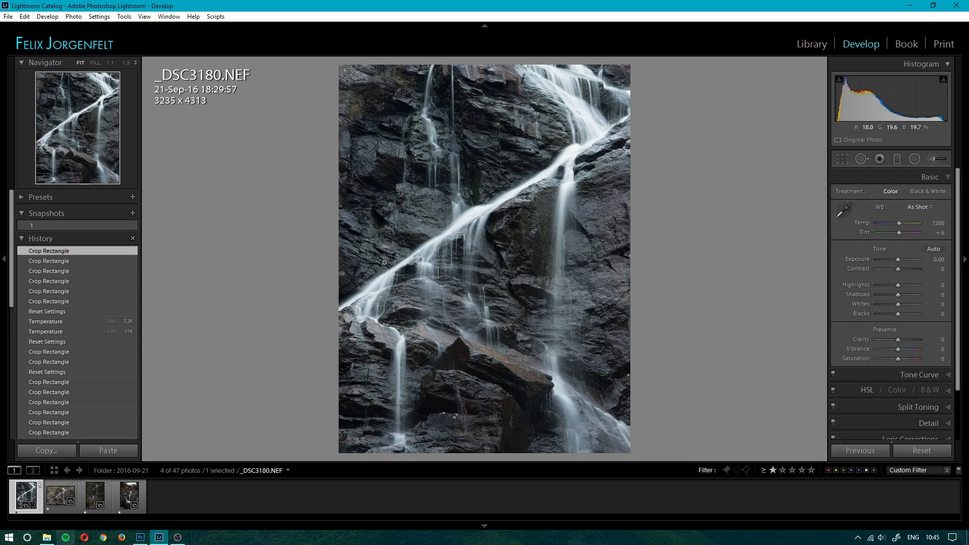
Apply the Camera Landscape v2 profile and compare it with the preceding history state.
scroll(912, 424, down, 3)
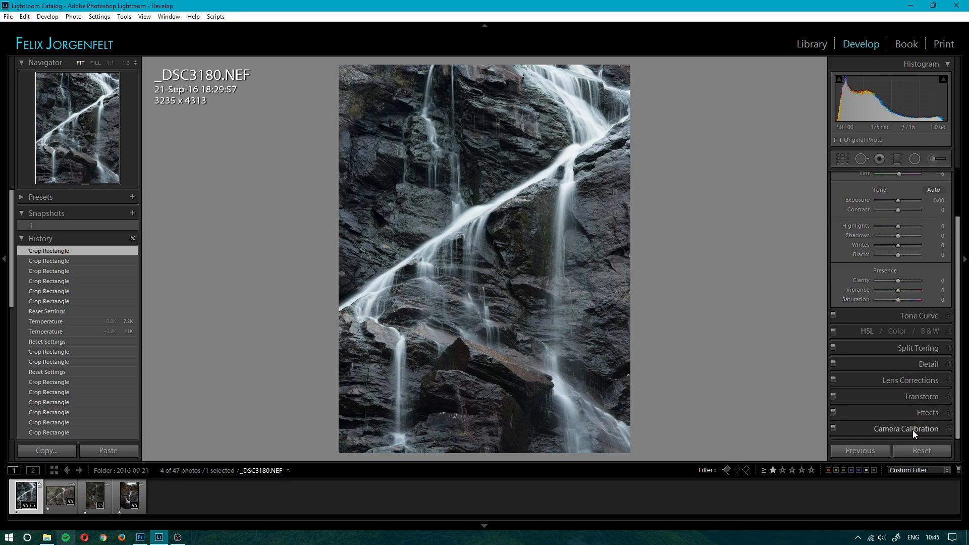
click(913, 431)
click(915, 295)
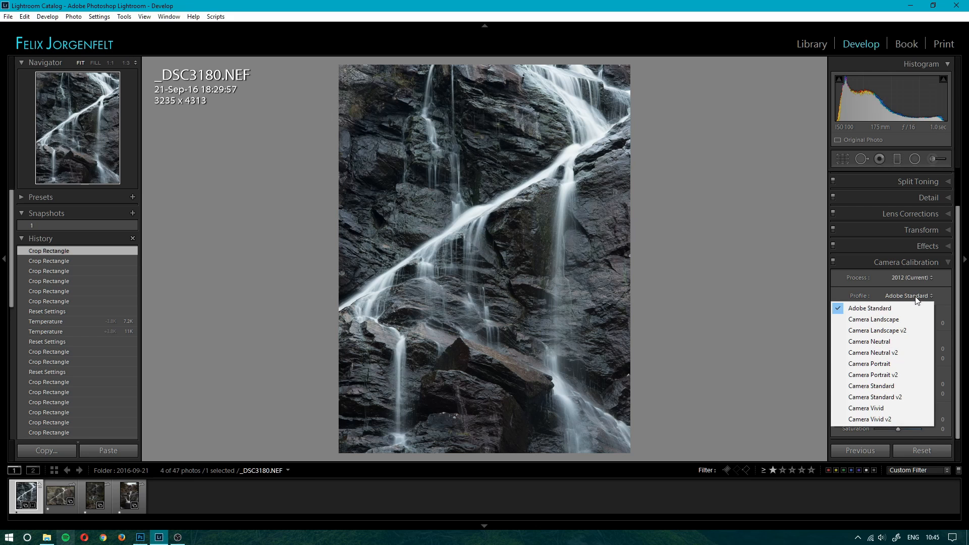
click(895, 332)
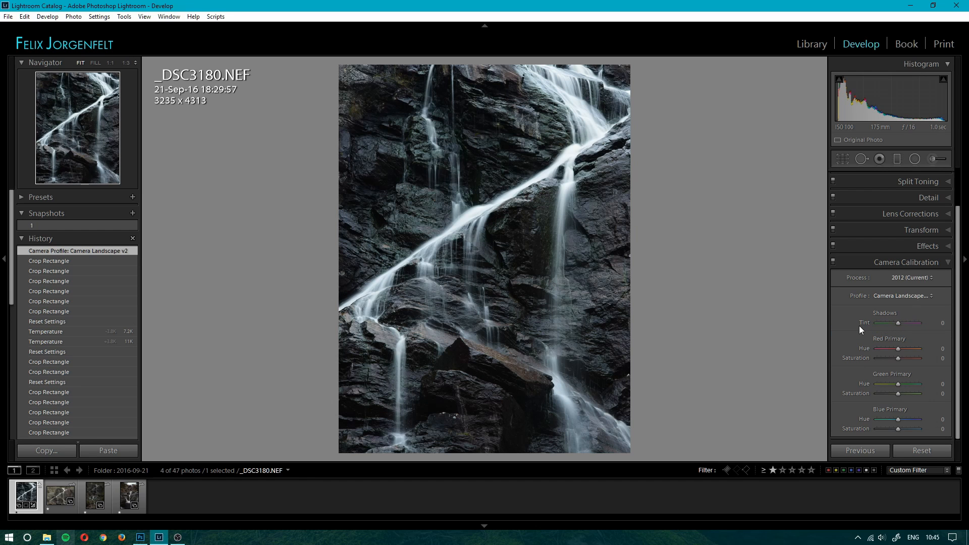
click(50, 261)
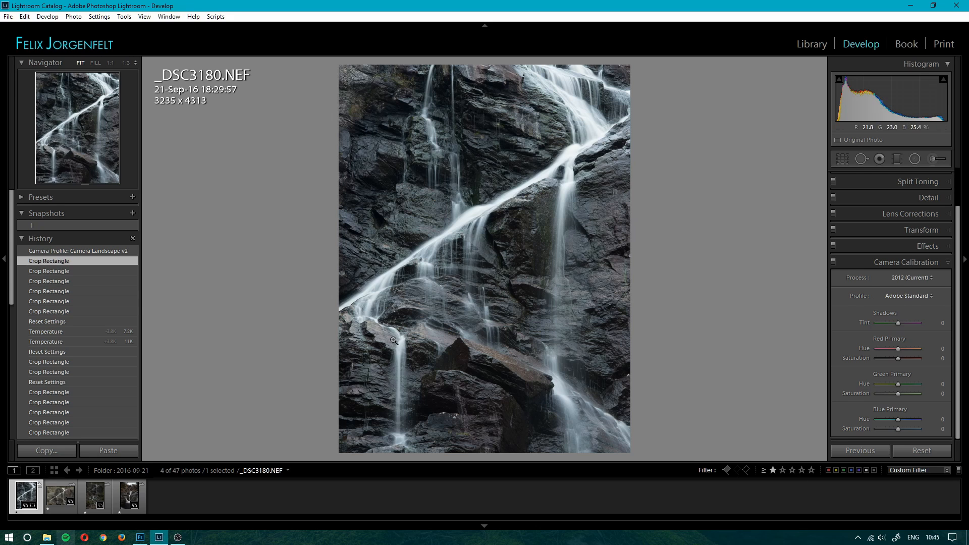
click(99, 251)
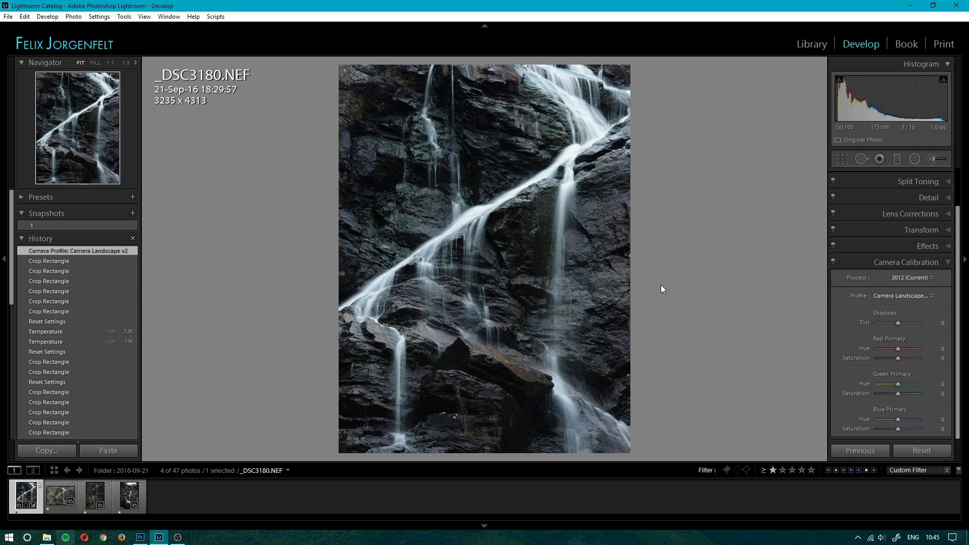
Convert the cropped waterfall photo to the Black & White treatment.
scroll(904, 252, up, 4)
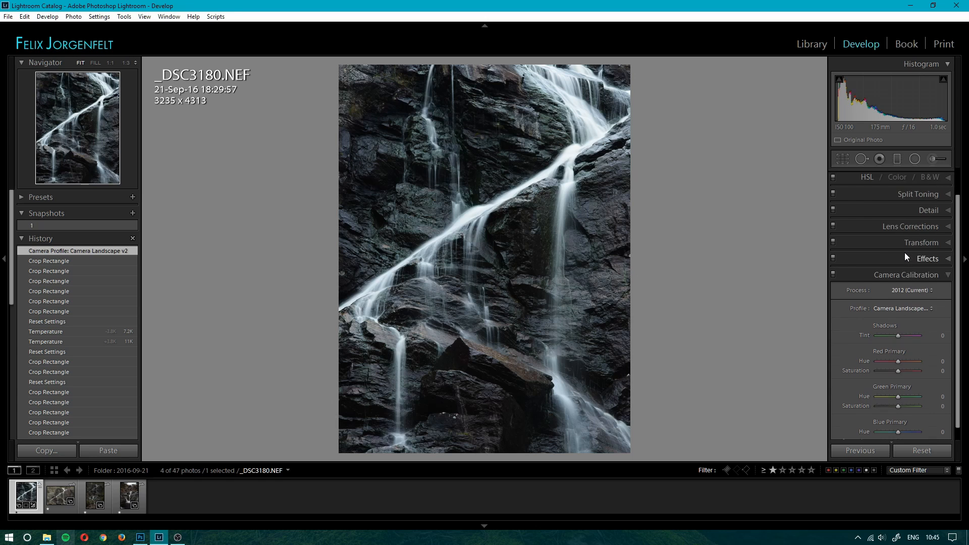
click(938, 180)
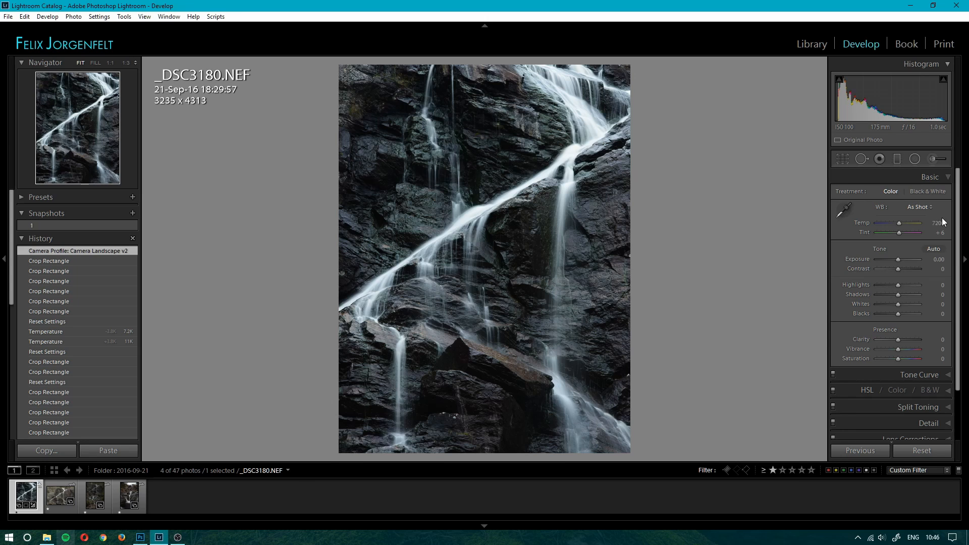
click(925, 192)
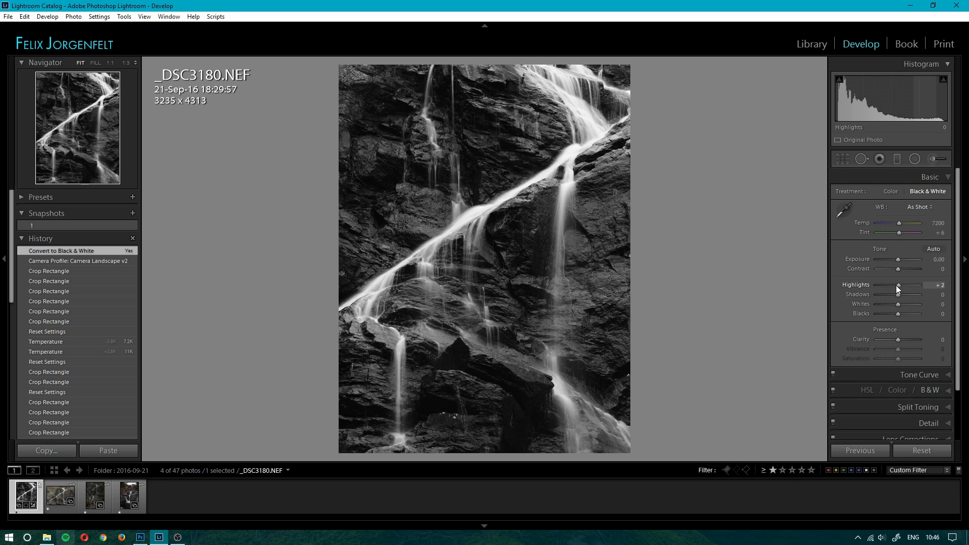
Set Highlights to +38, Whites to +21, Shadows to -60, Blacks to -17 and Clarity to +12.
drag(903, 287, 904, 305)
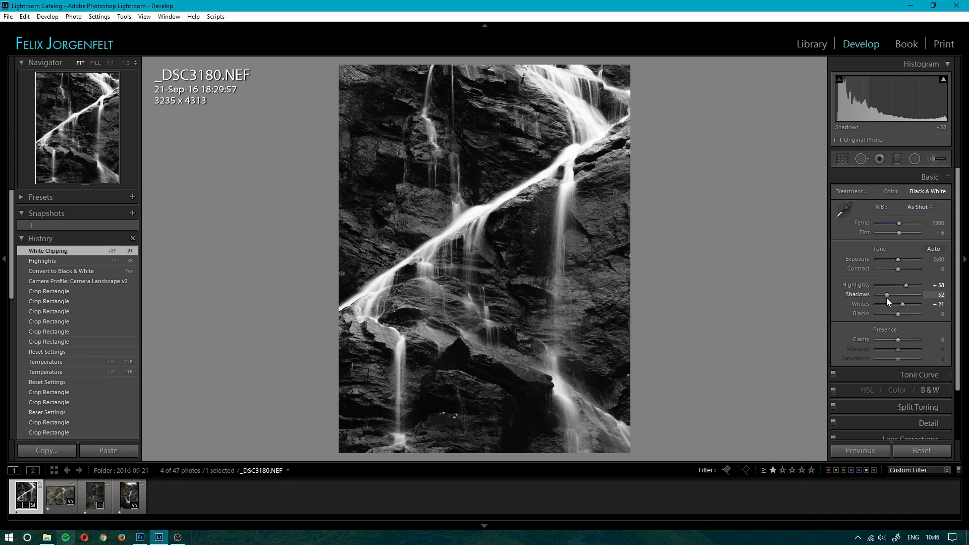
drag(884, 298, 883, 298)
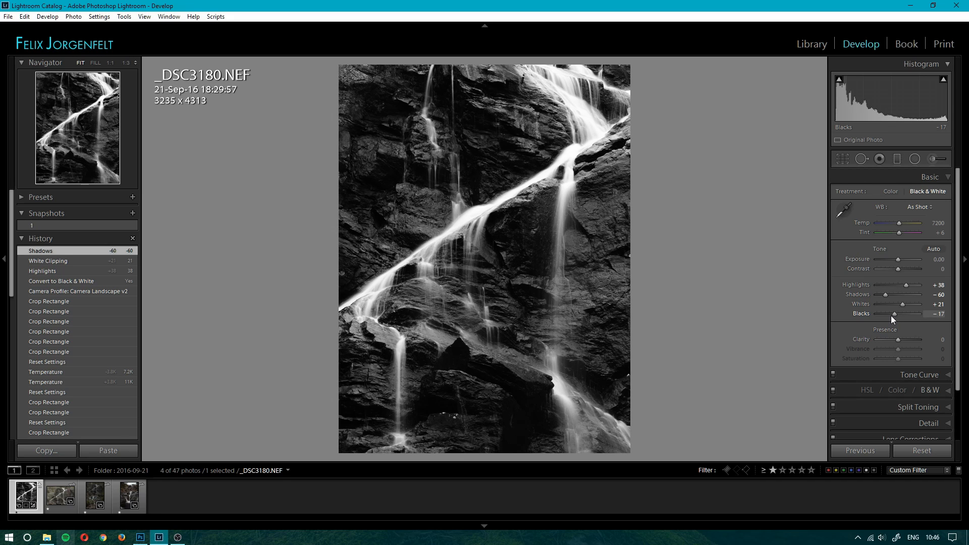
drag(891, 315, 891, 315)
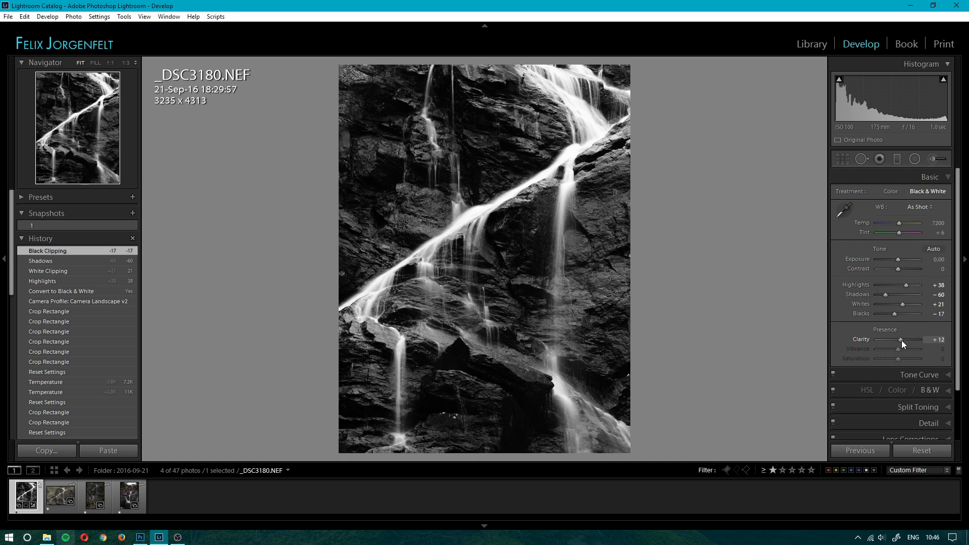
drag(901, 340, 901, 340)
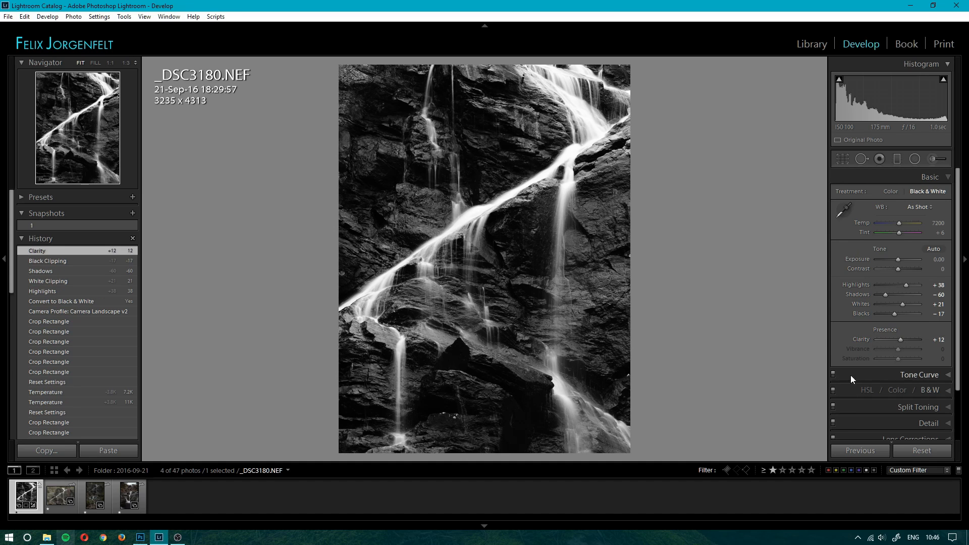
Set the Dehaze amount of the black-and-white waterfall photo to +18.
scroll(888, 389, down, 2)
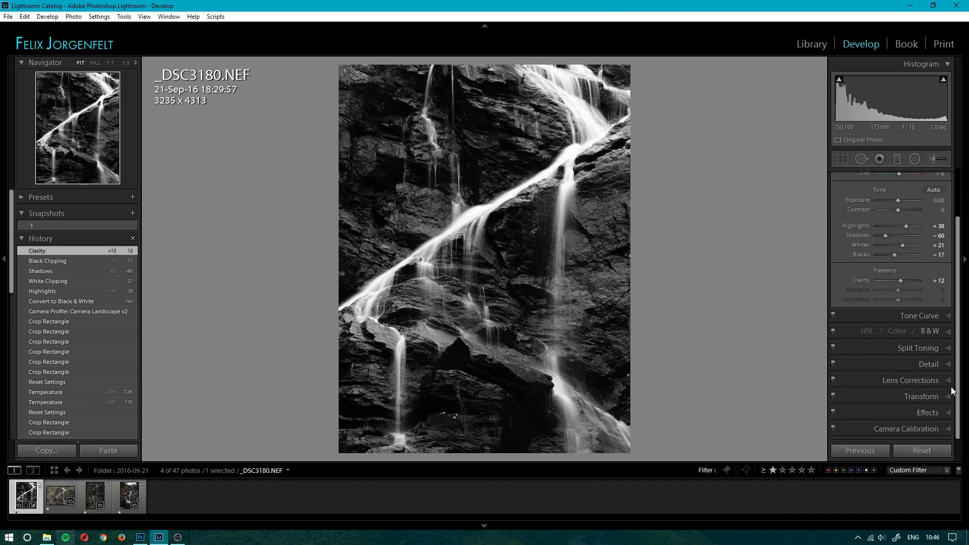
scroll(948, 381, up, 1)
scroll(948, 381, down, 1)
click(949, 411)
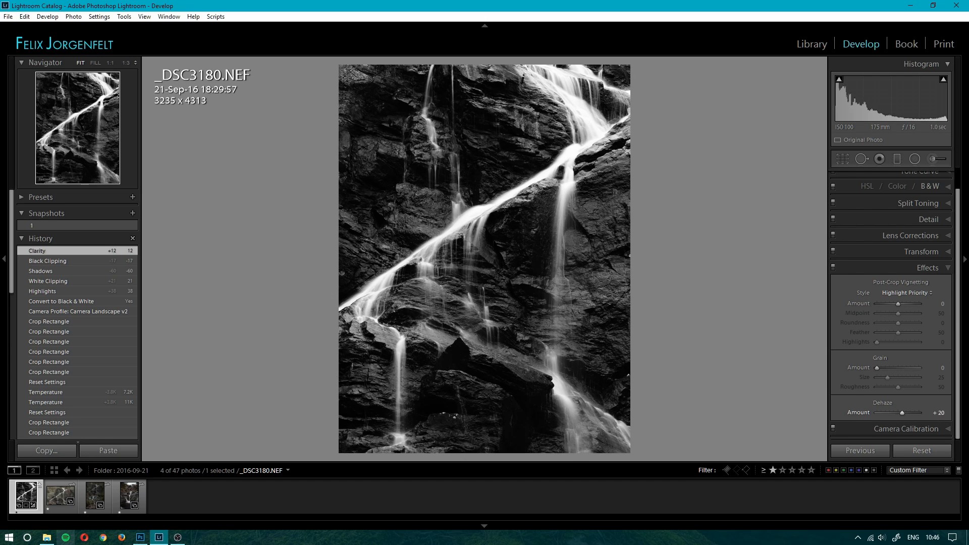
Set Shadows to -30, Contrast to +18 and Highlights to +47, and compare the photo before and after editing.
scroll(928, 302, up, 10)
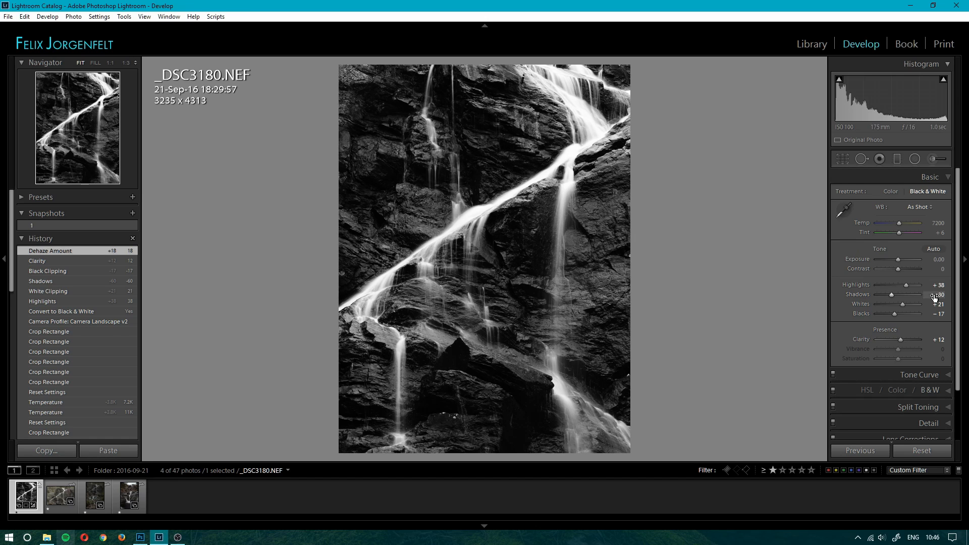
drag(937, 268, 947, 269)
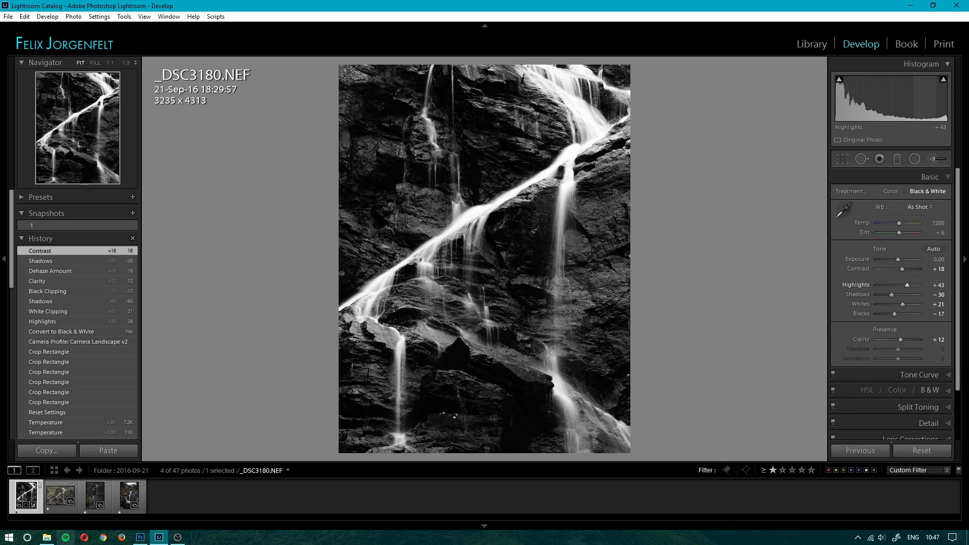
drag(944, 285, 943, 285)
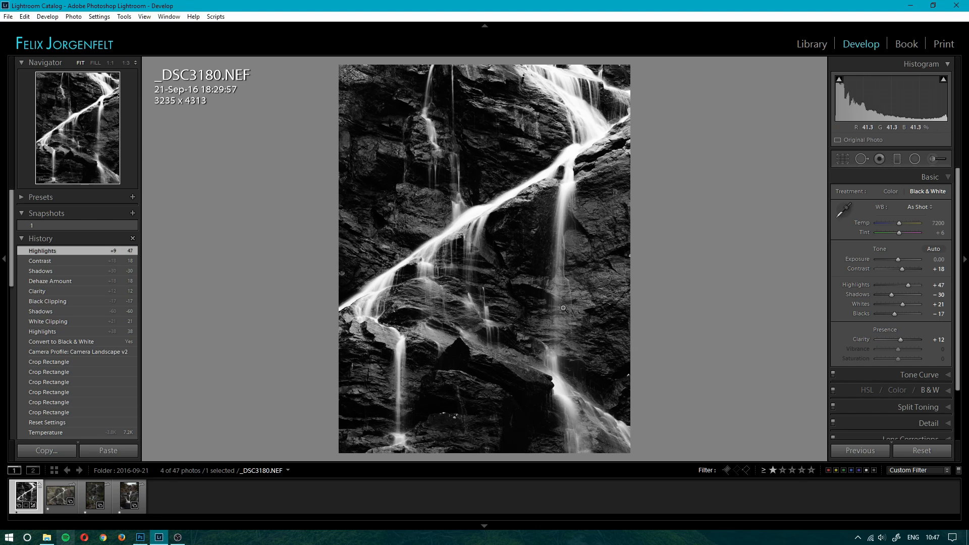
key(y)
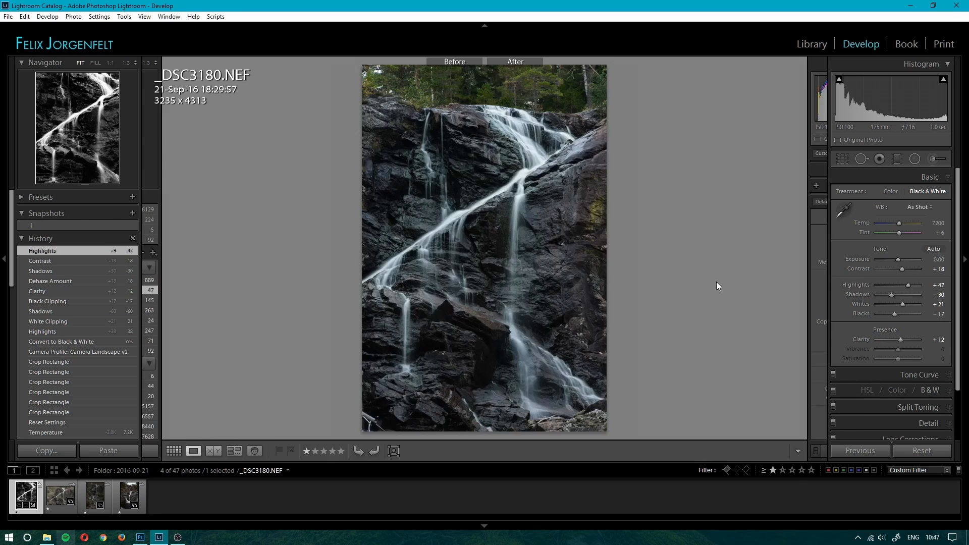
key(y)
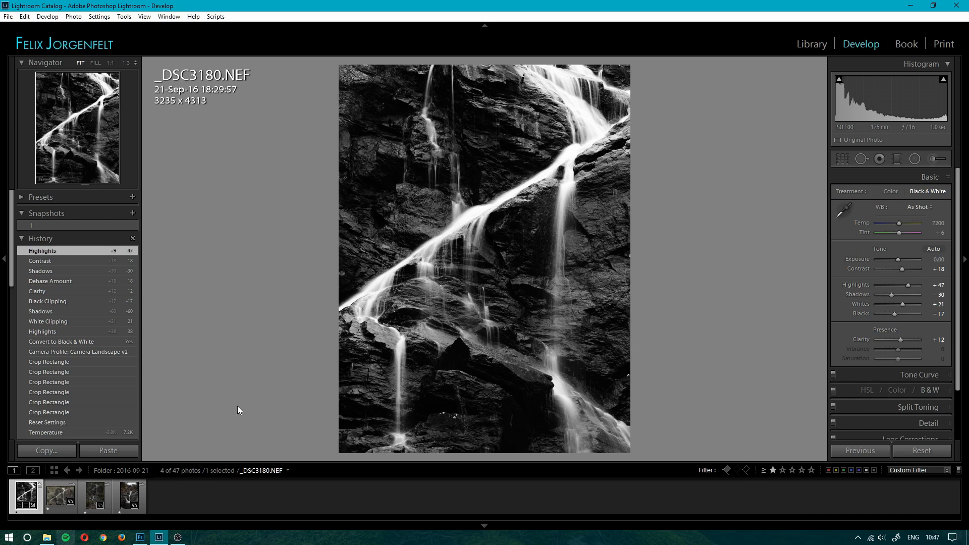
Apply the Camera Landscape v2 profile to the second waterfall photo, _DSC3187.NEF, and compare it with the previous history state.
click(54, 500)
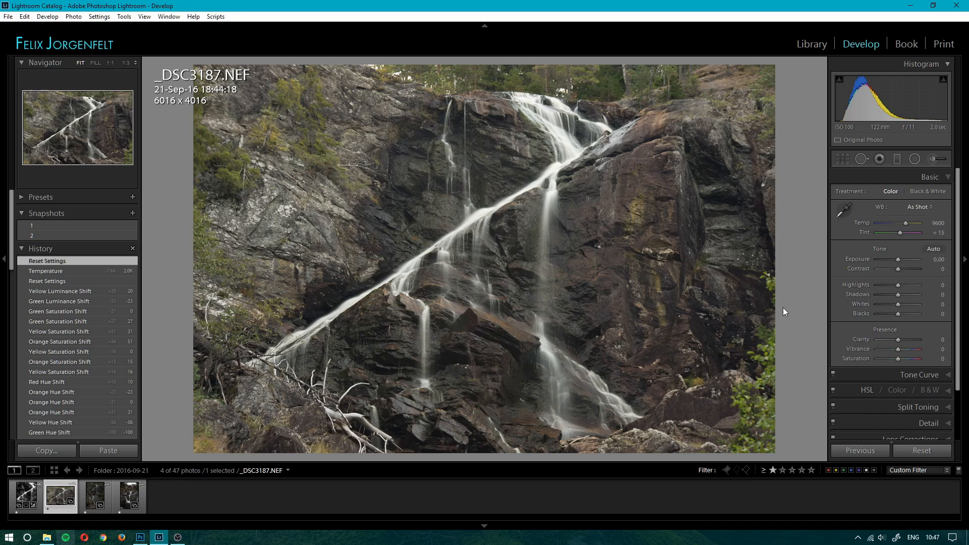
scroll(852, 310, down, 2)
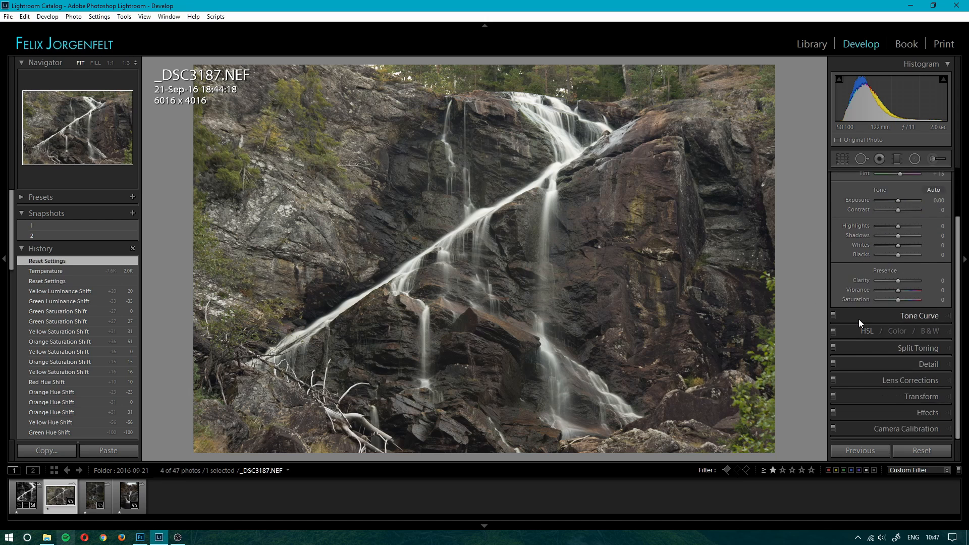
scroll(854, 320, up, 2)
scroll(860, 333, down, 2)
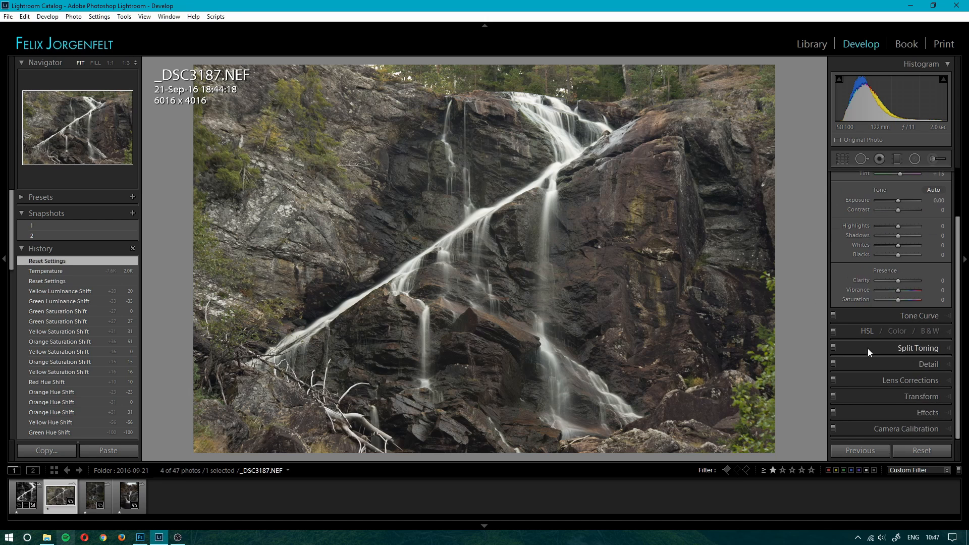
click(923, 429)
click(929, 295)
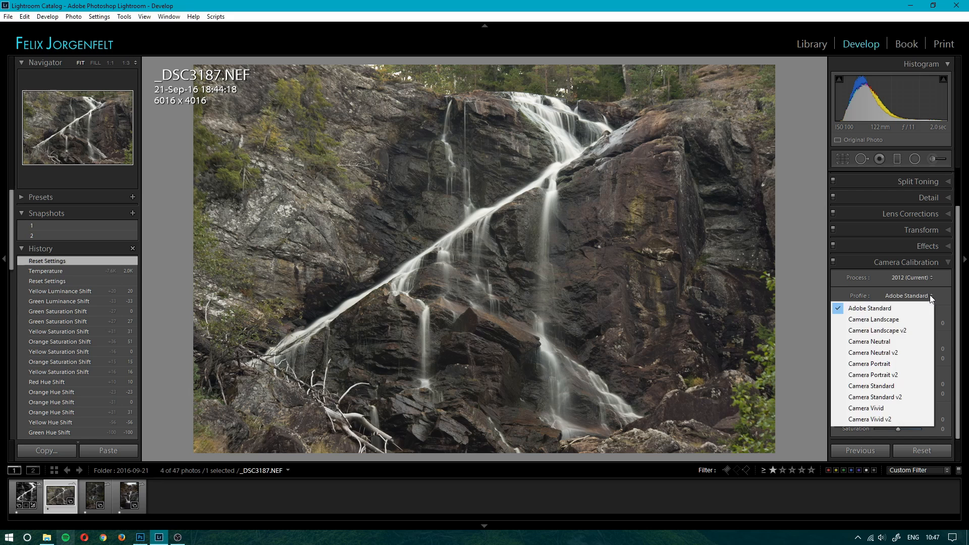
click(882, 330)
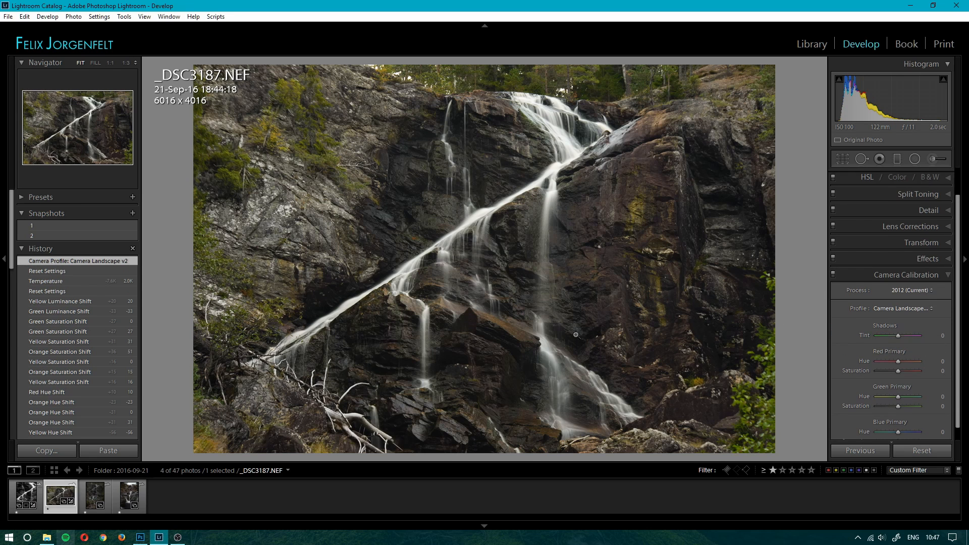
click(69, 269)
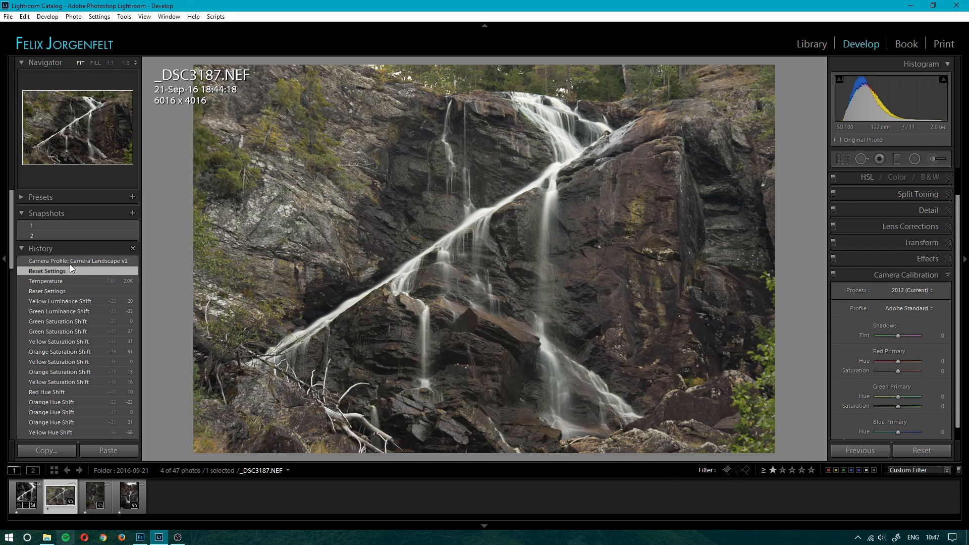
click(70, 263)
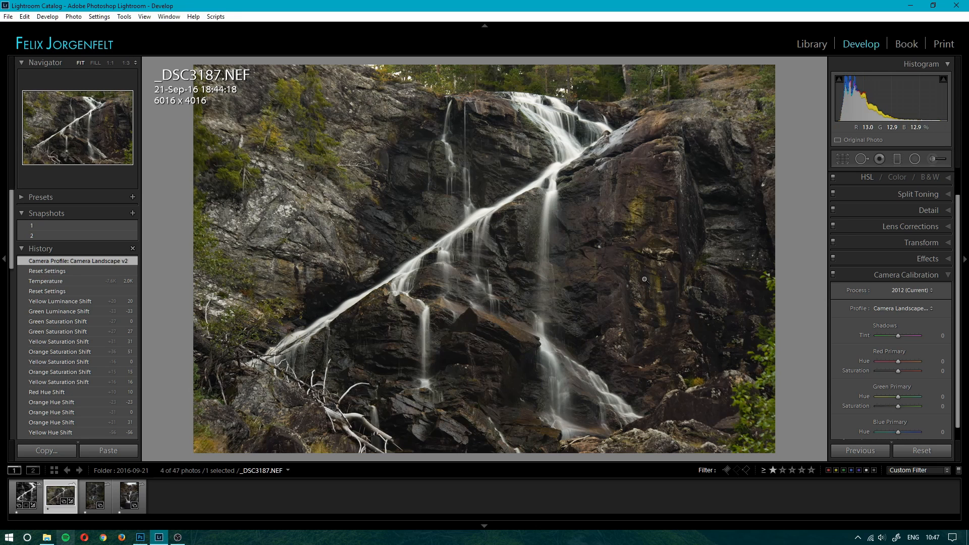
Shift the HSL hues of the photo: Green to -96, Yellow to -73, Orange to -18 and Red to -9.
scroll(885, 302, up, 2)
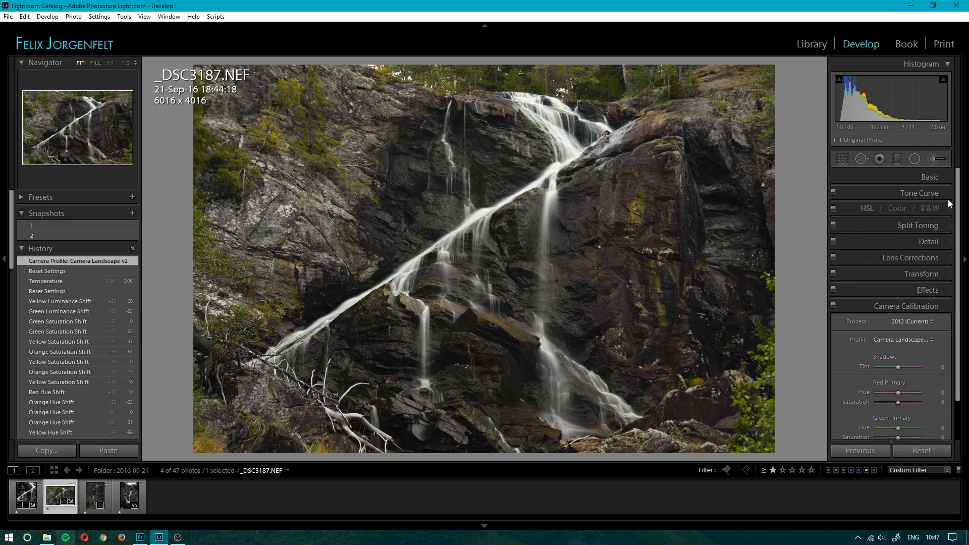
click(948, 211)
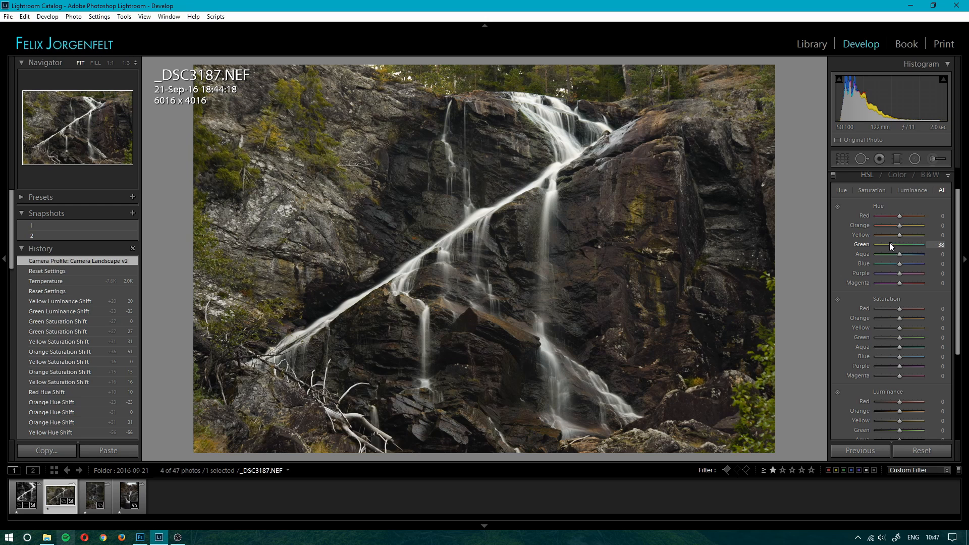
drag(889, 242, 895, 217)
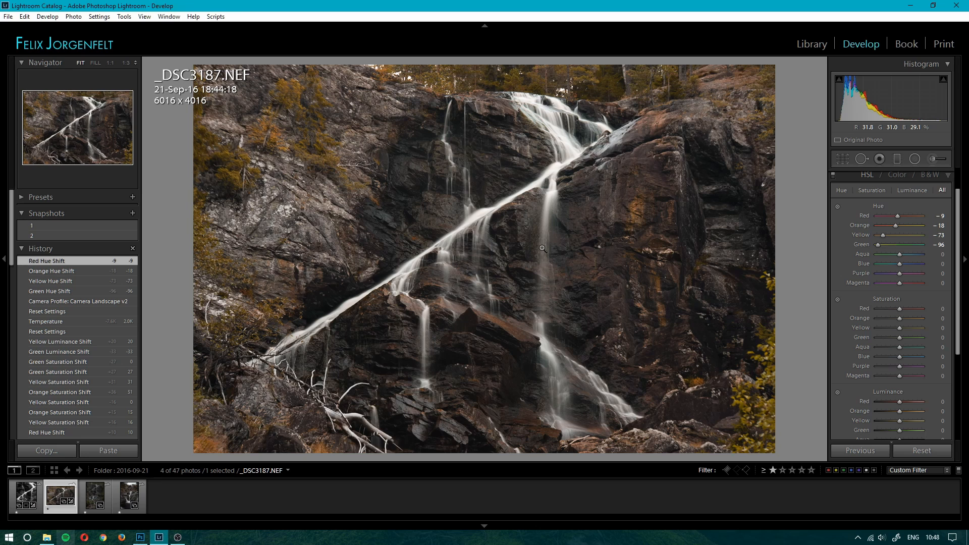
Set HSL saturation to Yellow +6 and Orange +3, and HSL luminance to Green -18, Yellow +25 and Orange +13.
scroll(923, 212, up, 1)
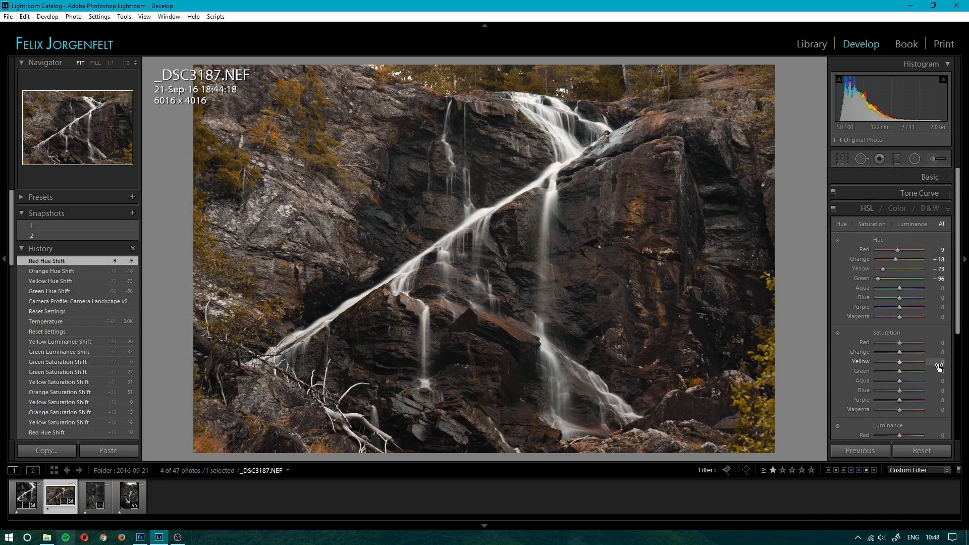
drag(938, 363, 936, 359)
scroll(939, 358, down, 3)
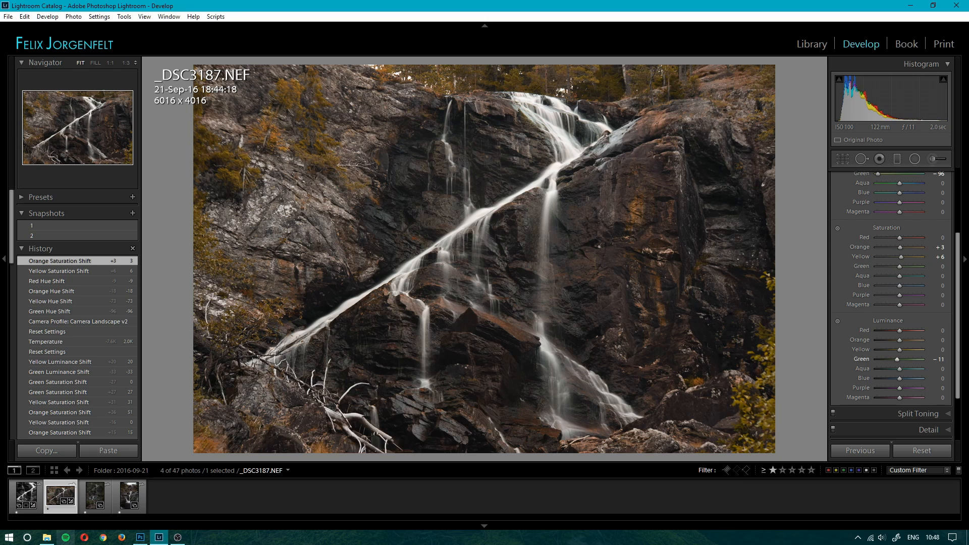
drag(941, 359, 948, 340)
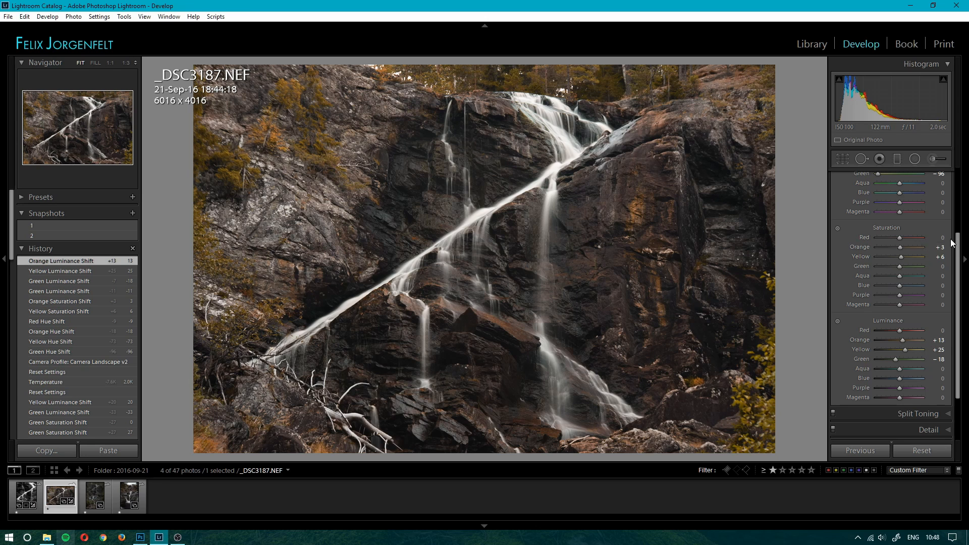
Set Shadows to +100, Blacks to -40 and Exposure to +0.30 in the Basic adjustments.
scroll(940, 222, up, 5)
click(941, 177)
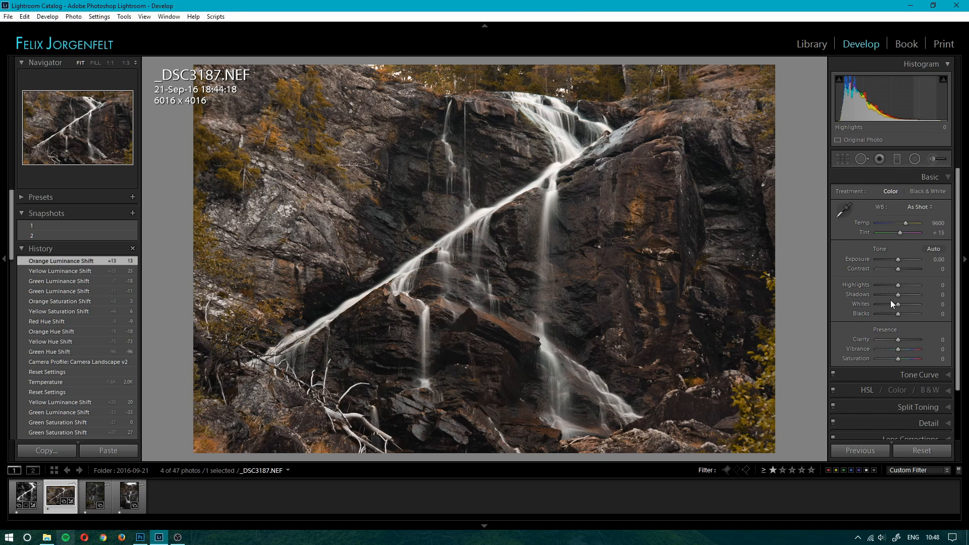
drag(900, 295, 890, 313)
drag(933, 259, 941, 259)
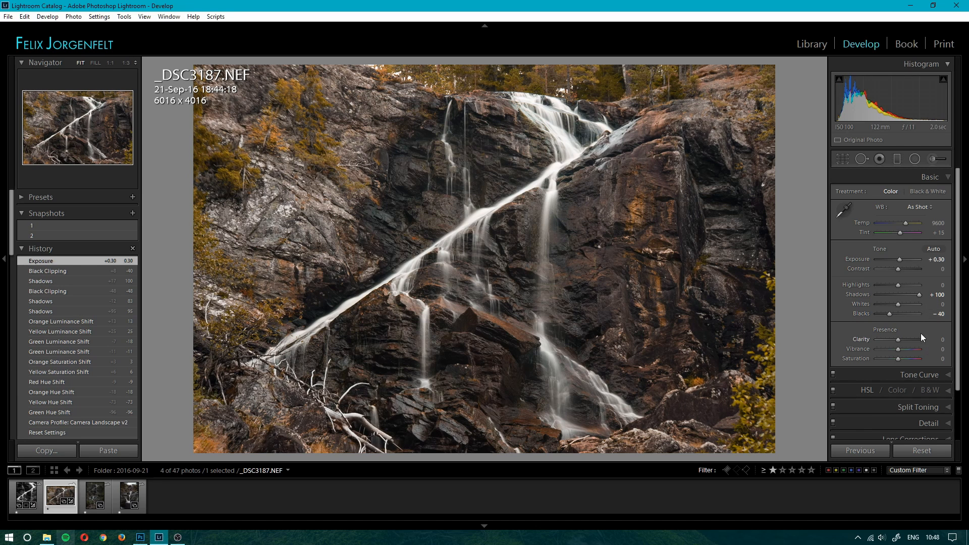
Move the RGB tone curve's black point slightly inward, and set Highlights to +40 and Whites to +19.
click(948, 374)
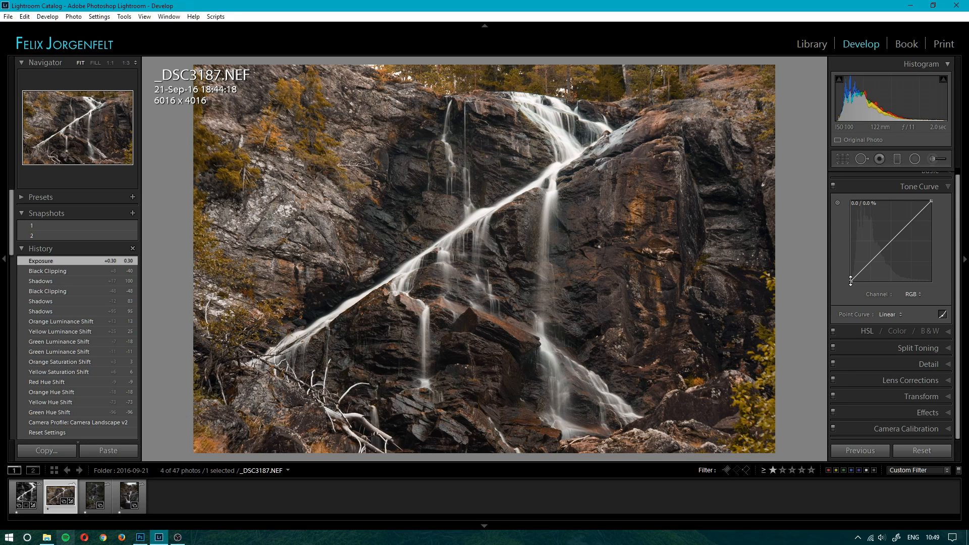
drag(850, 281, 852, 281)
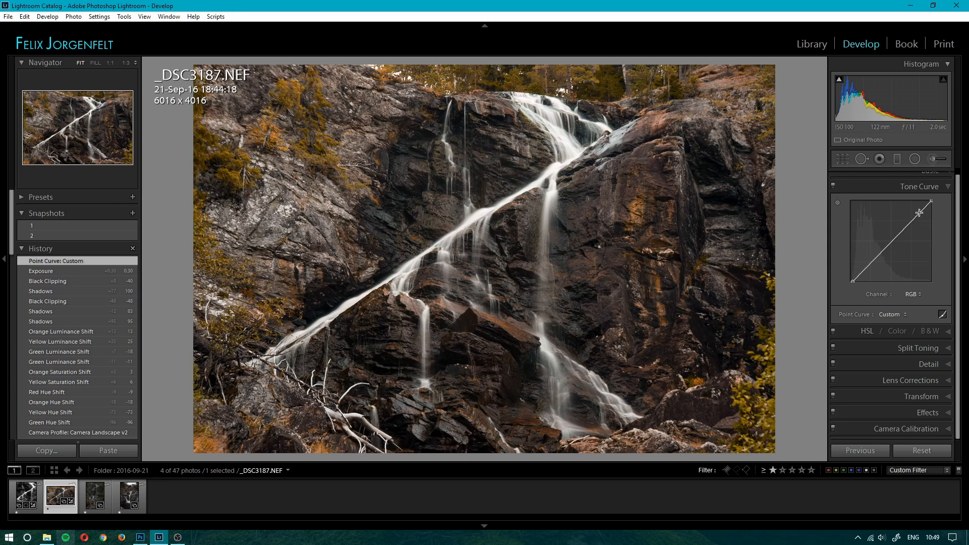
scroll(943, 185, up, 1)
click(945, 180)
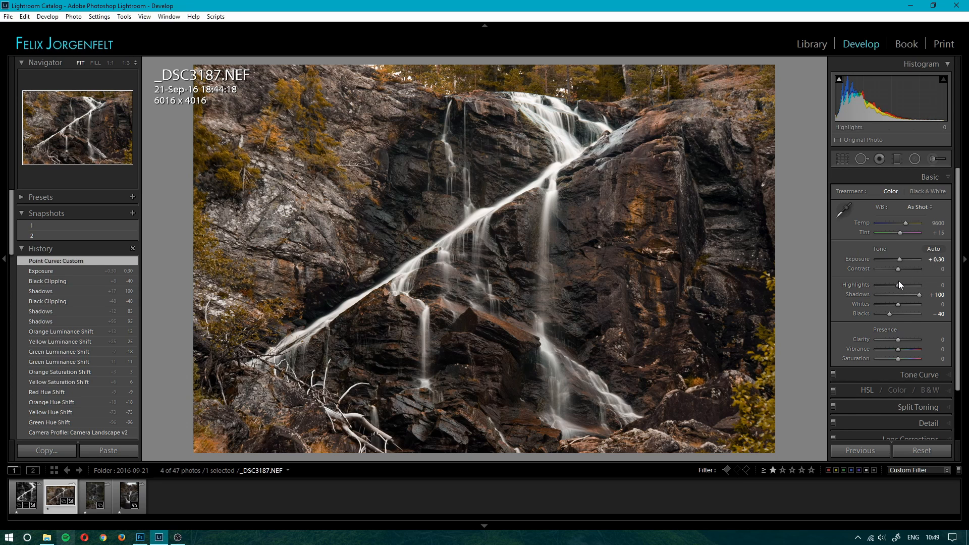
drag(899, 283, 901, 307)
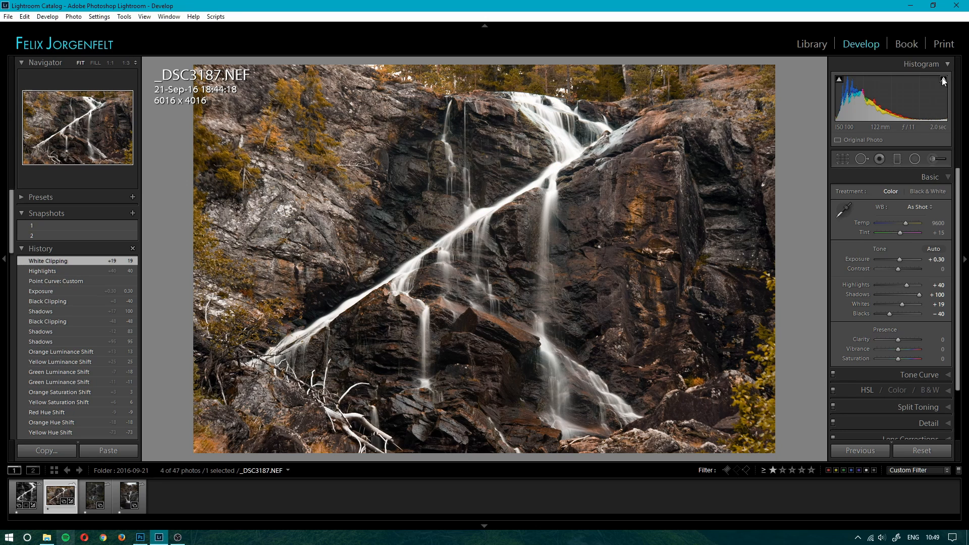
Set the white balance temperature to 9250, comparing the cooler versions with their preceding history states.
mouse_move(942, 81)
drag(938, 225, 933, 224)
drag(938, 222, 935, 223)
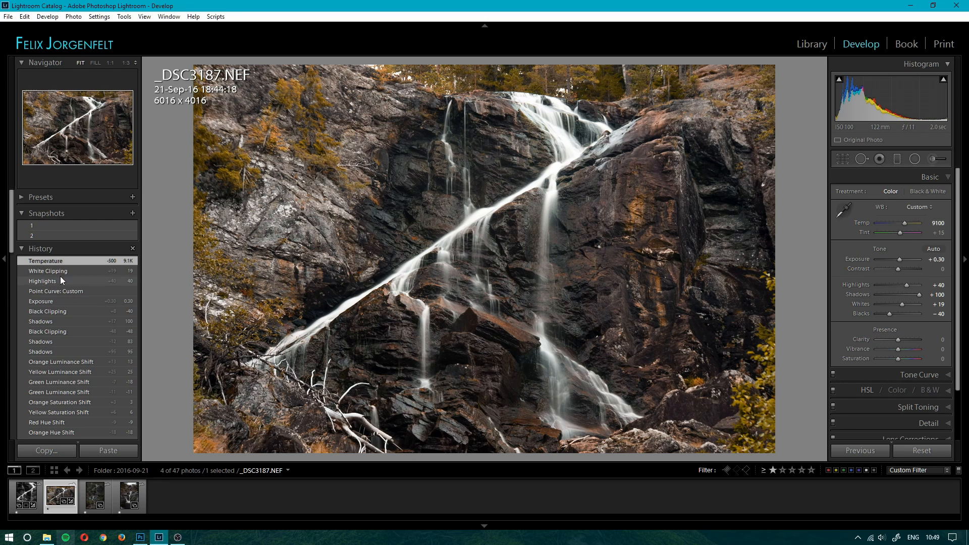
click(40, 271)
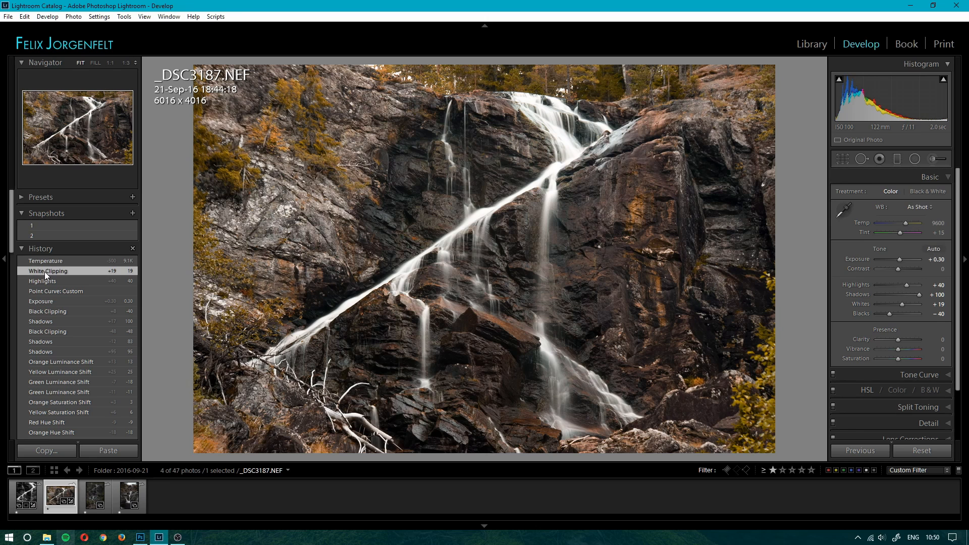
click(51, 261)
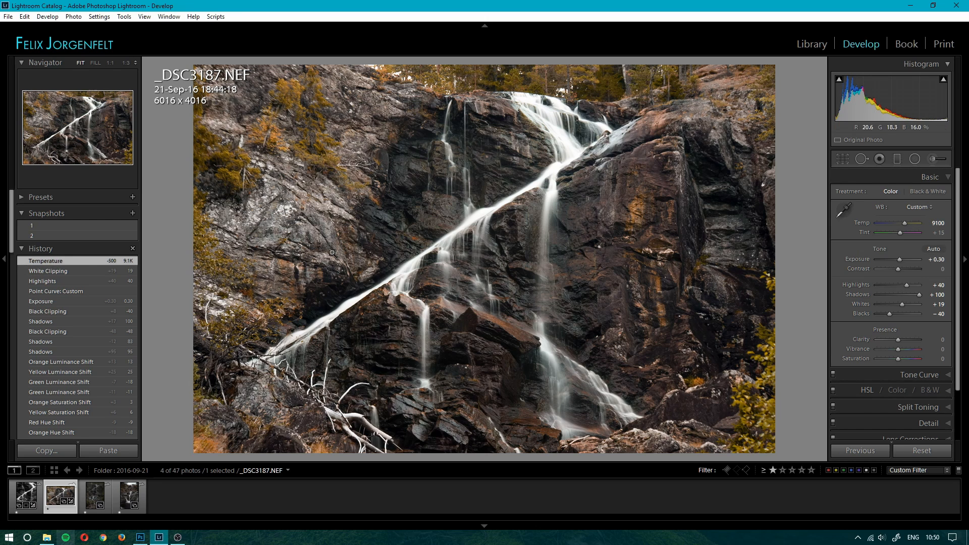
drag(938, 227, 943, 227)
click(52, 269)
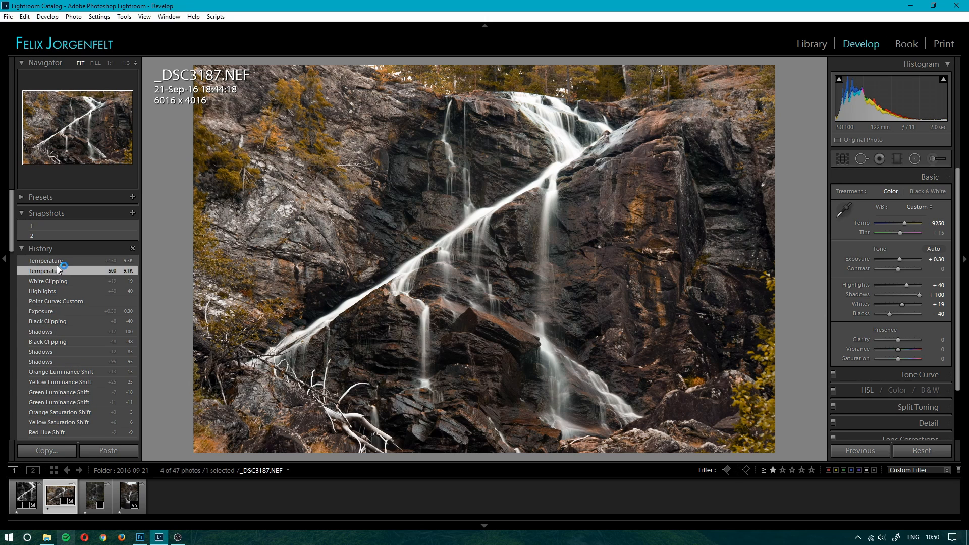
click(61, 261)
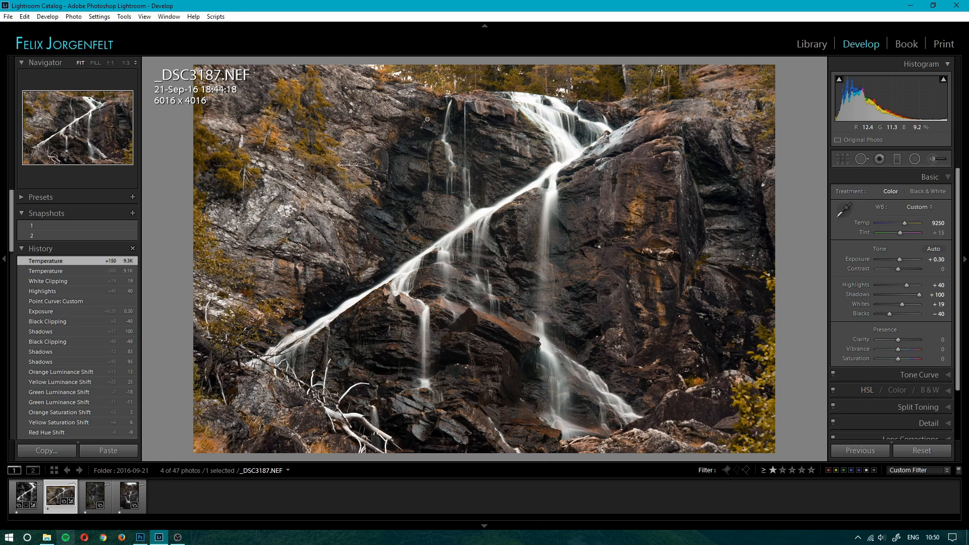
Straighten the waterfall photo with a crop angle of -0.35 and compare it with the preceding history state.
click(841, 159)
mouse_move(793, 218)
mouse_down()
mouse_move(795, 209)
mouse_move(796, 217)
mouse_up()
click(842, 159)
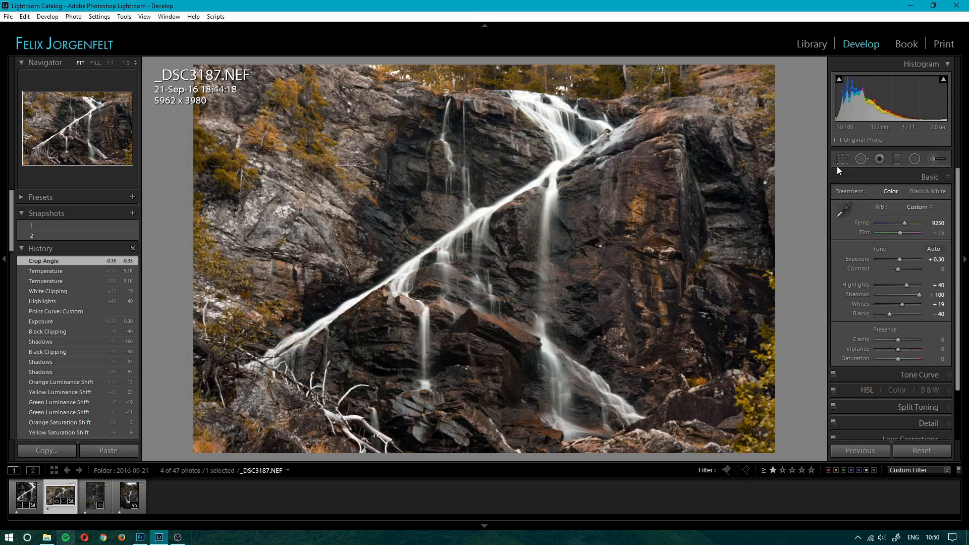
click(80, 270)
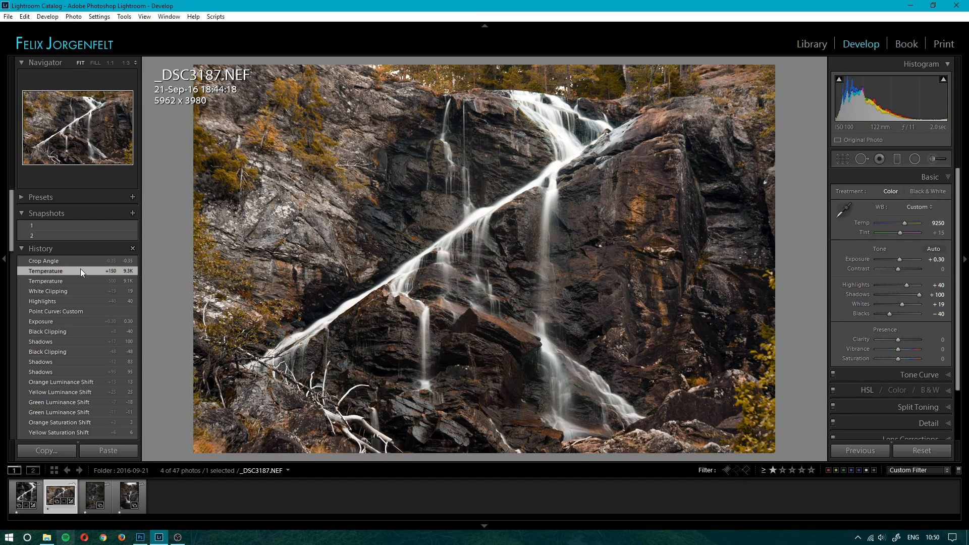
click(74, 261)
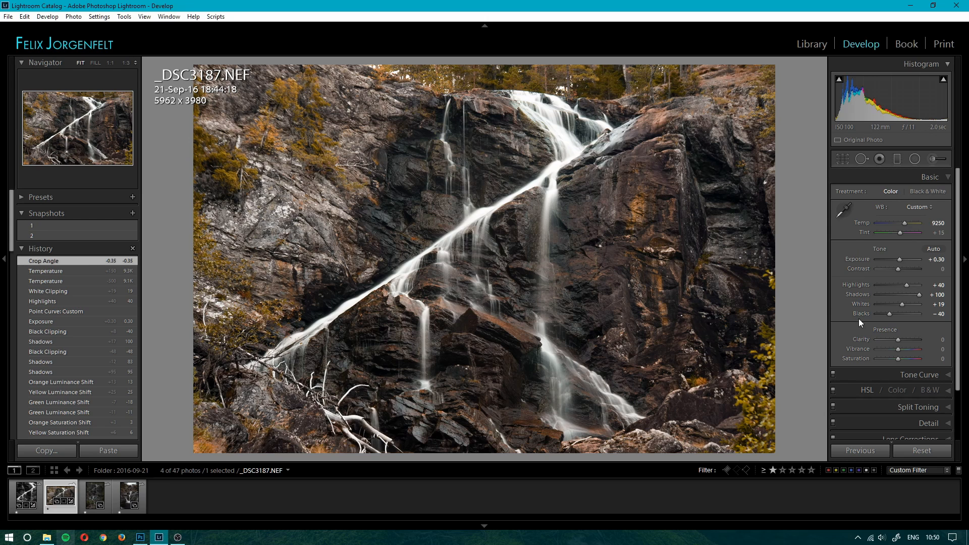
Set Clarity to +7, Vibrance to +17 and the Dehaze amount to +7, and compare the photo before and after editing.
drag(900, 340, 903, 345)
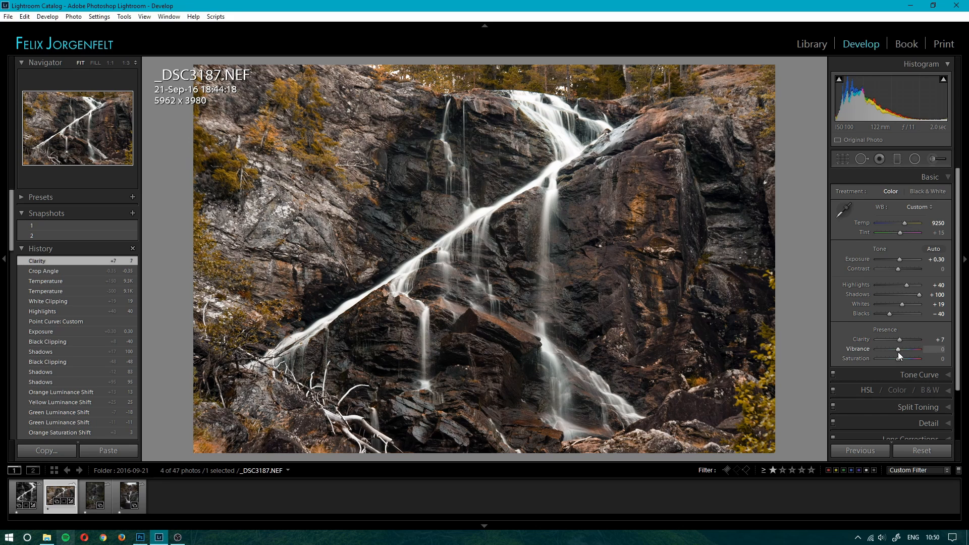
click(901, 352)
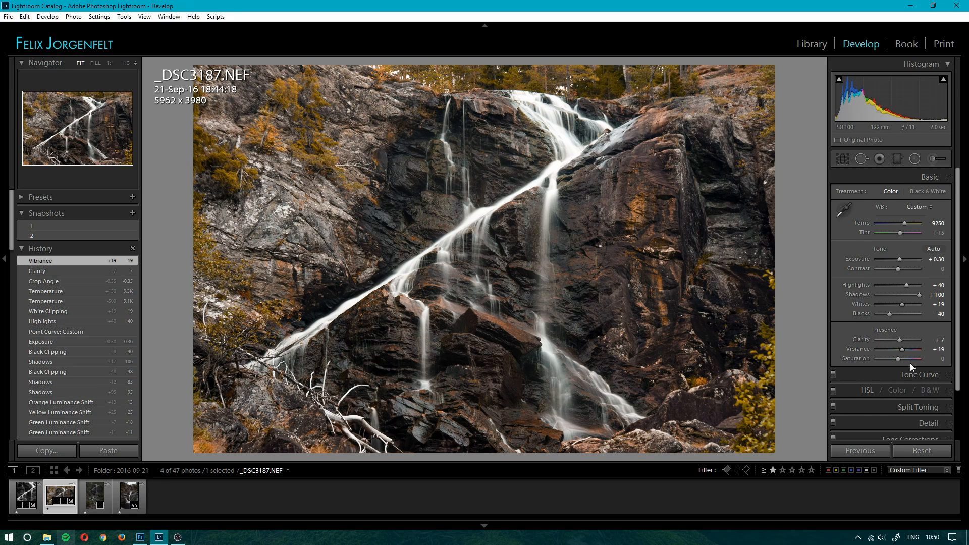
scroll(901, 351, down, 10)
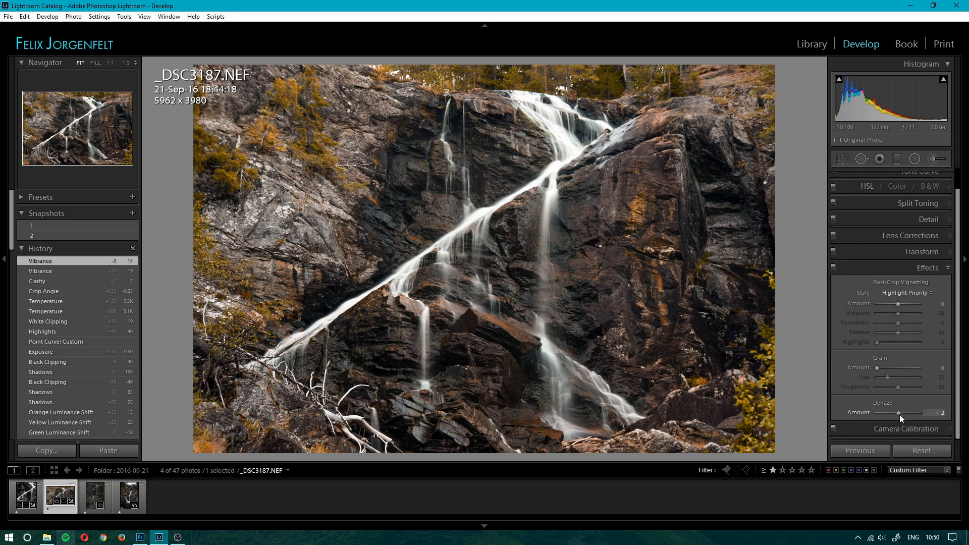
drag(899, 414, 900, 413)
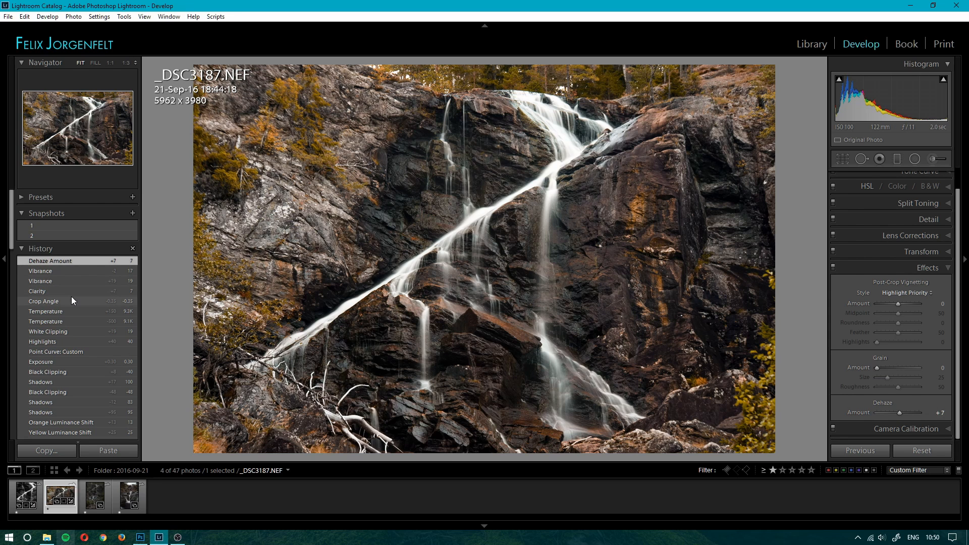
key(y)
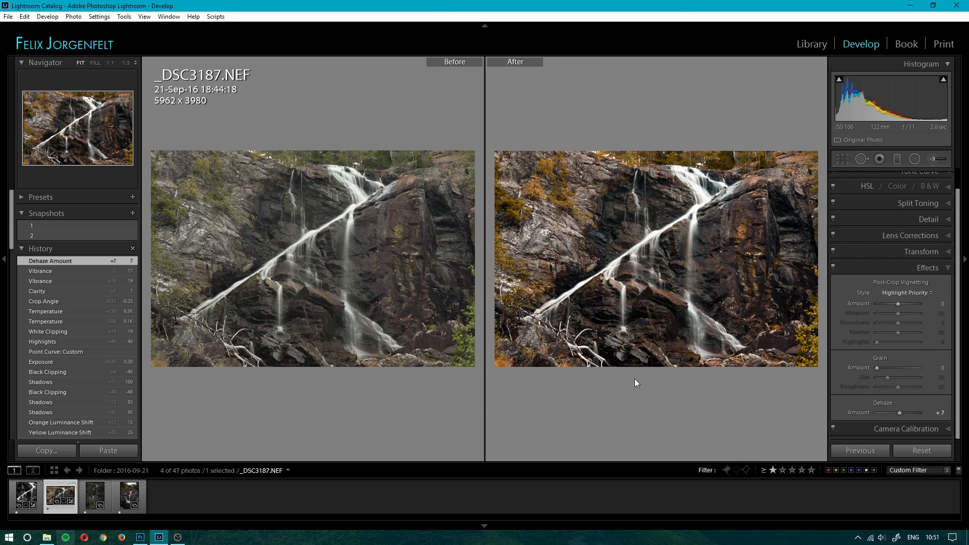
key(y)
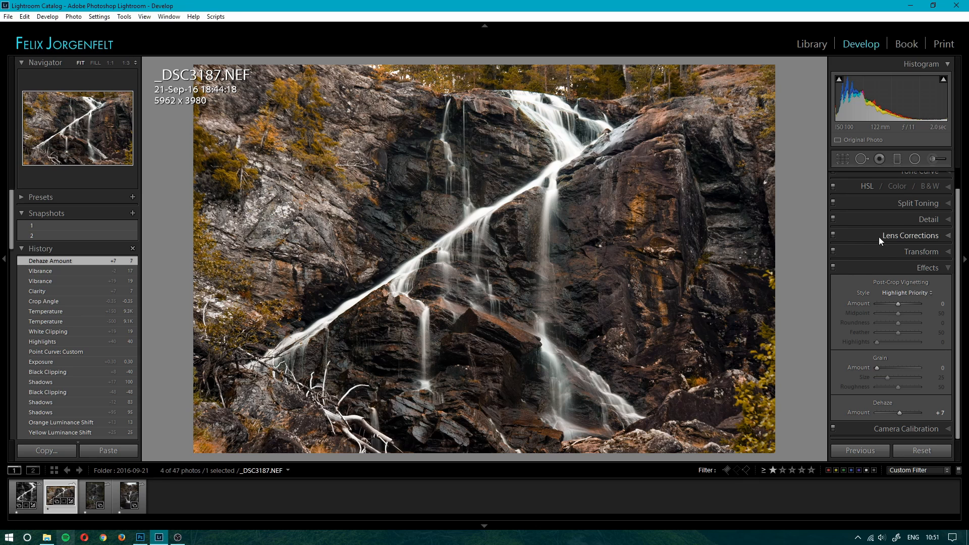
scroll(918, 220, up, 1)
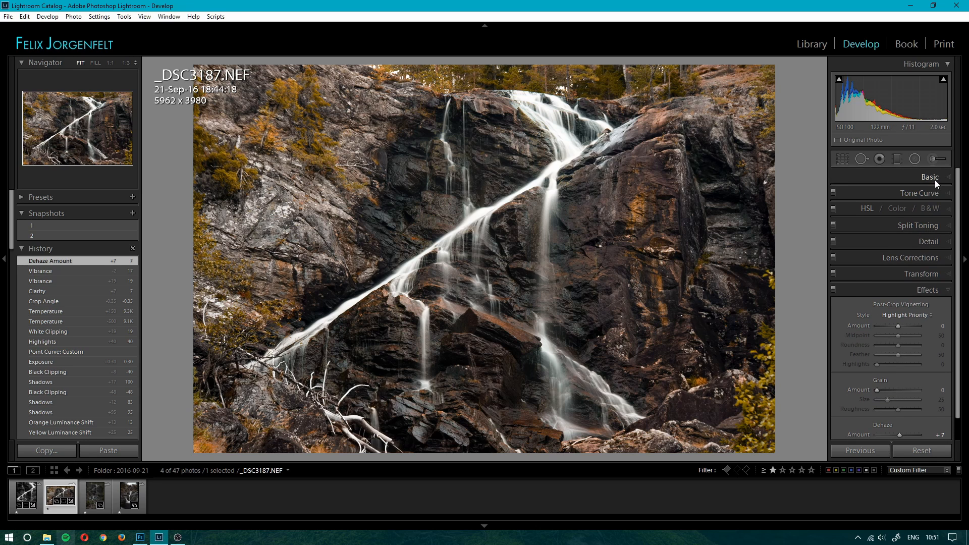
click(935, 182)
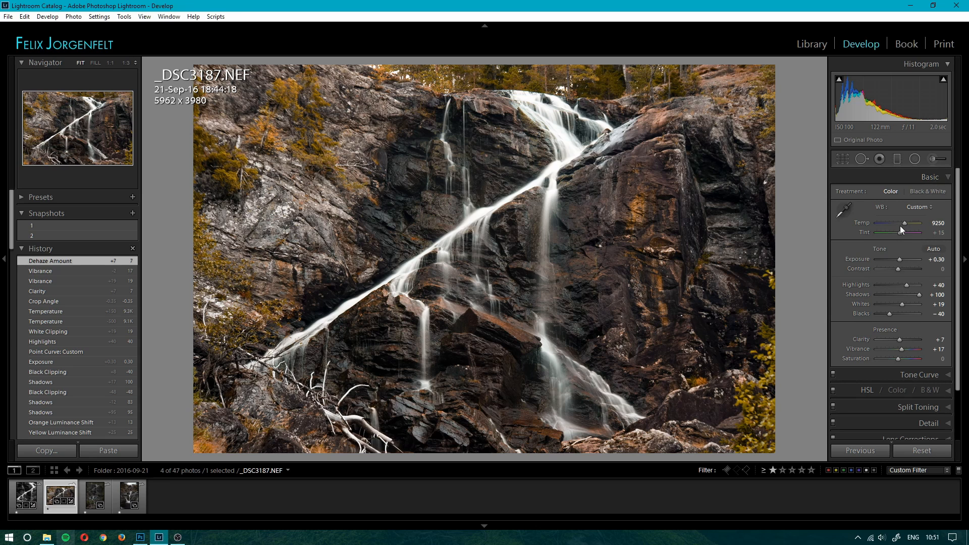
scroll(933, 404, down, 1)
scroll(898, 408, up, 1)
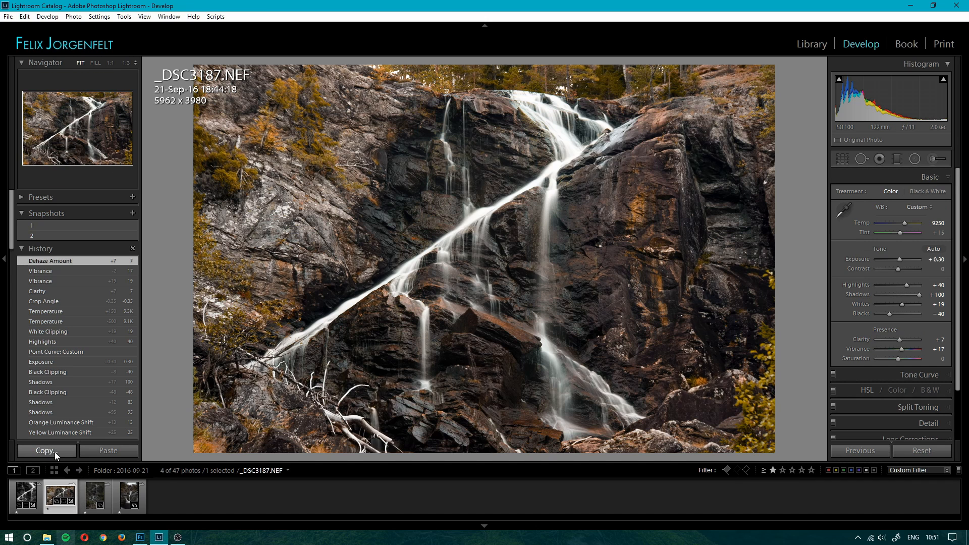
click(95, 497)
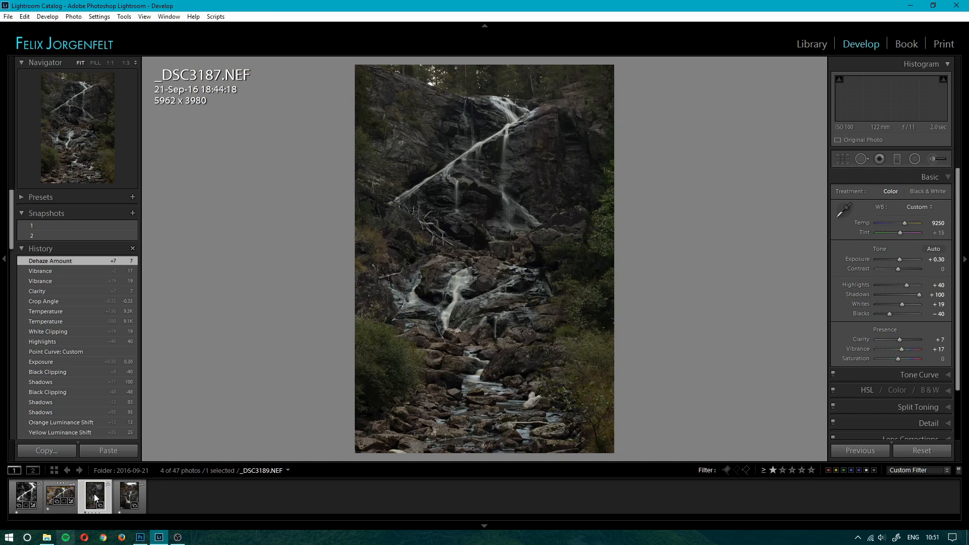
click(53, 491)
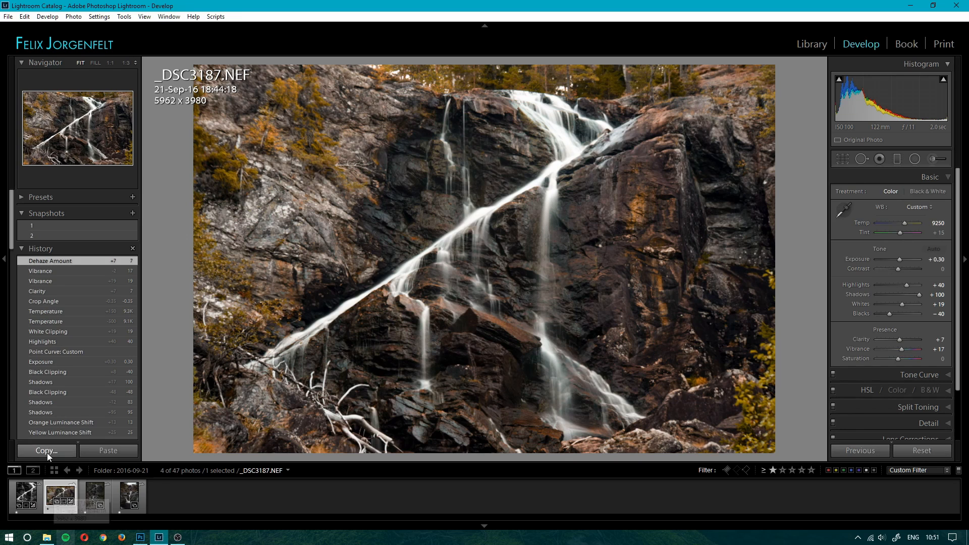
Copy all develop settings from the second photo except Crop with its straighten angle and aspect ratio.
click(59, 450)
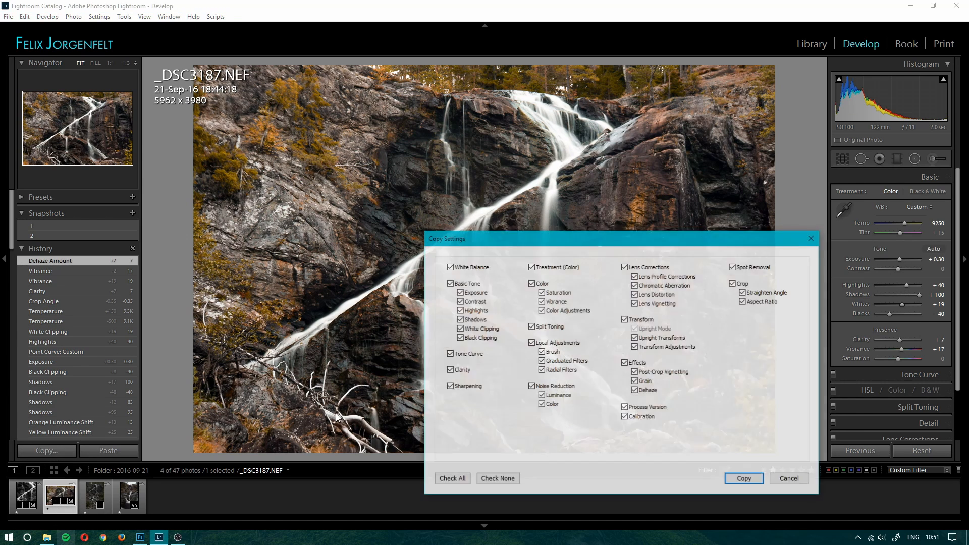
click(733, 284)
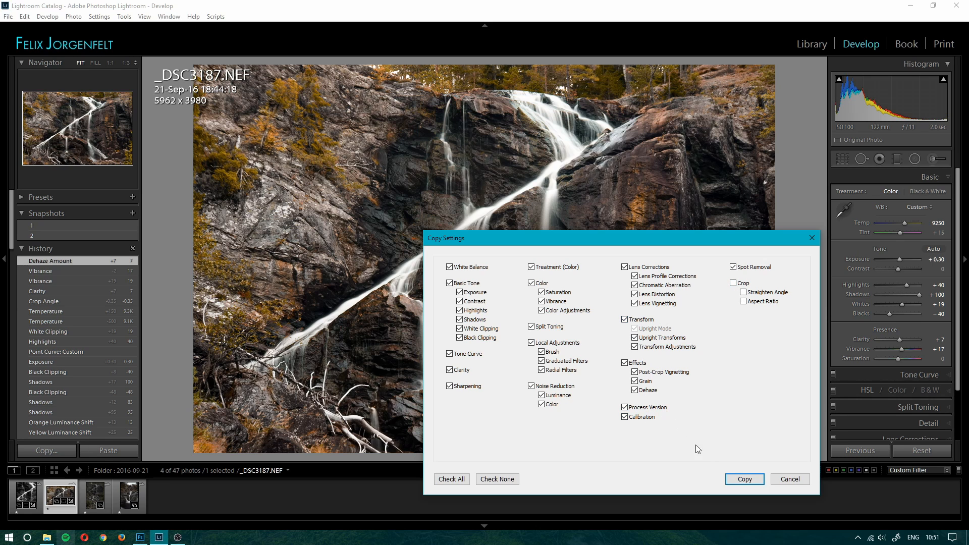
click(738, 479)
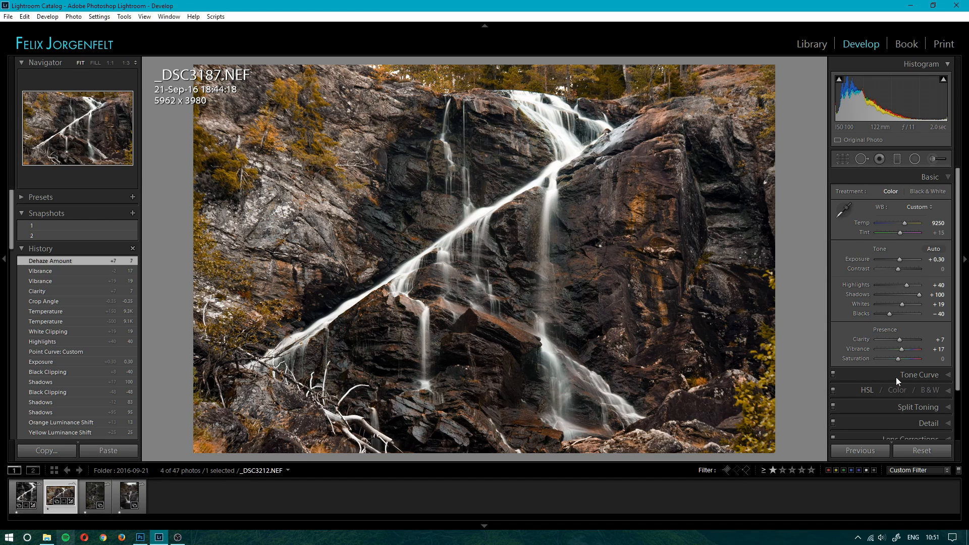
Turn on chromatic aberration removal for the second photo, and toggle the lens profile corrections on and back off.
scroll(908, 383, down, 3)
click(929, 381)
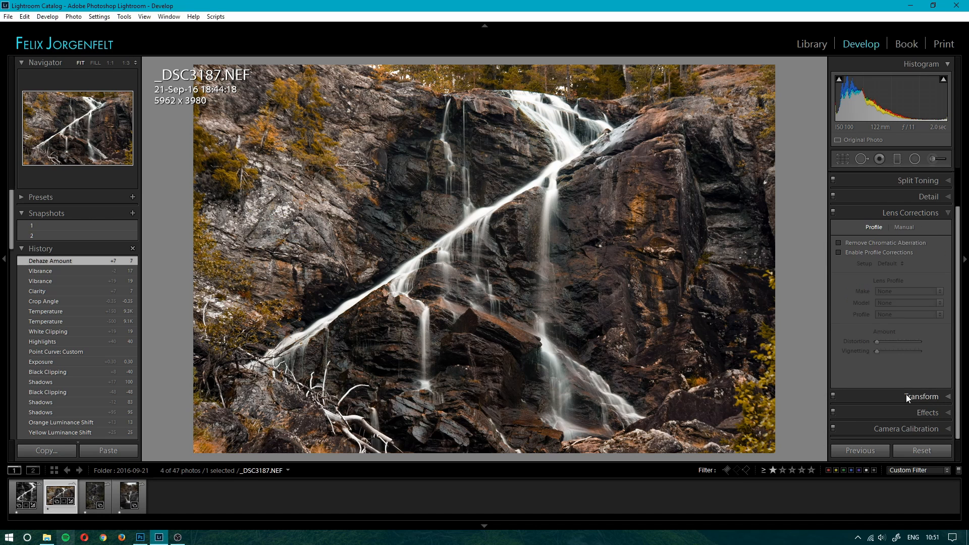
click(847, 243)
click(852, 253)
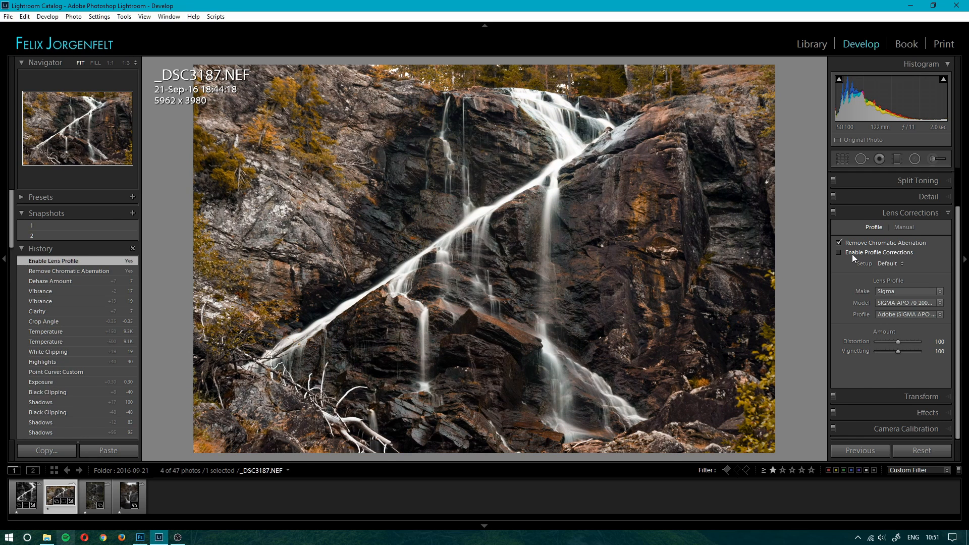
click(852, 253)
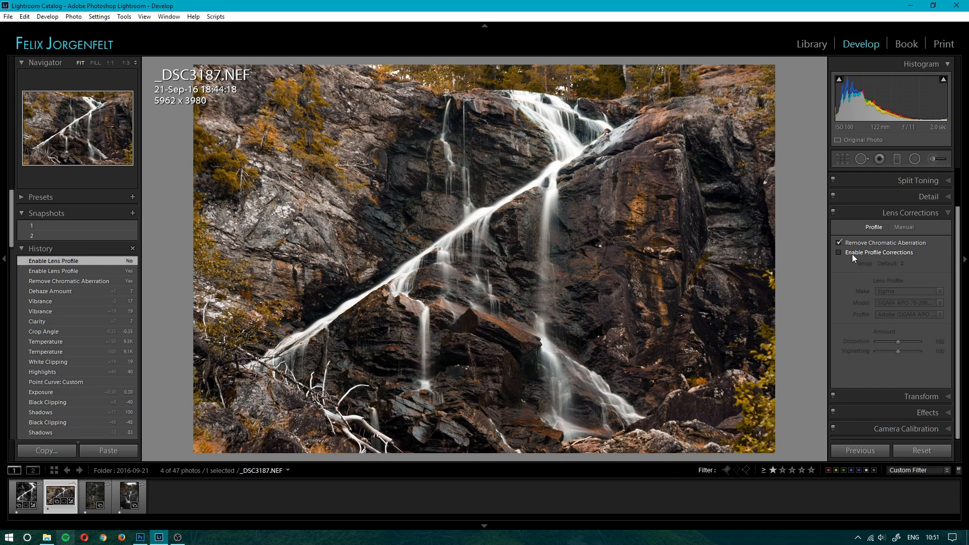
click(948, 214)
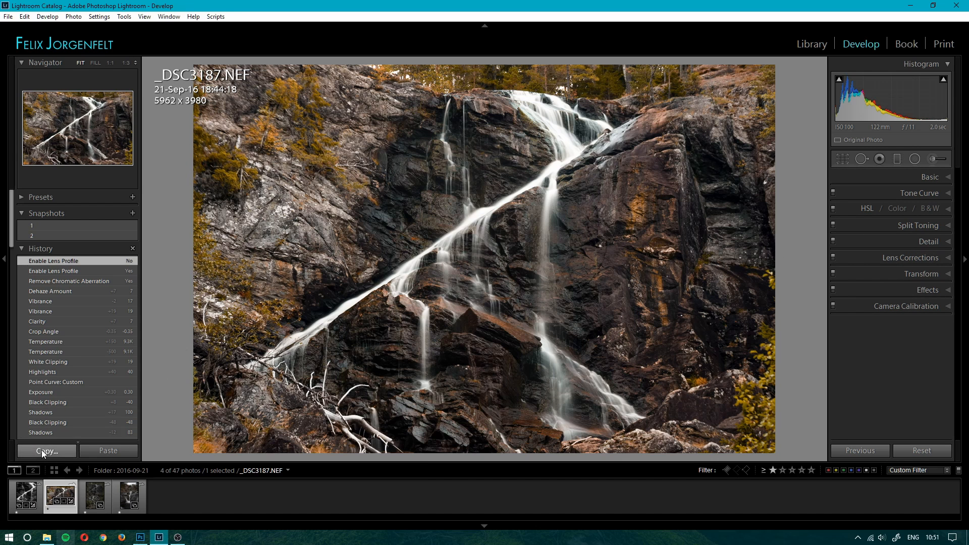
Copy the updated develop settings from the second photo and paste them onto _DSC3189.NEF.
click(46, 450)
click(741, 476)
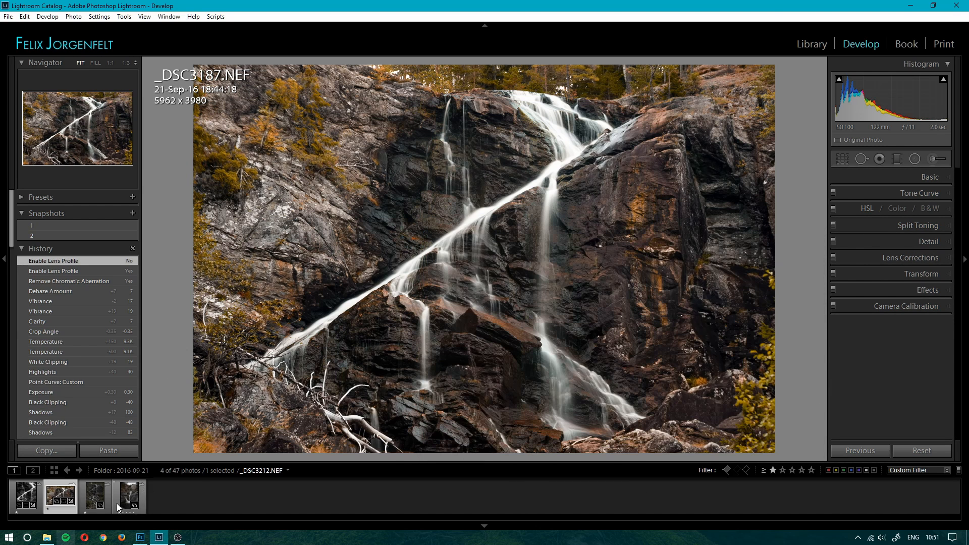
click(90, 496)
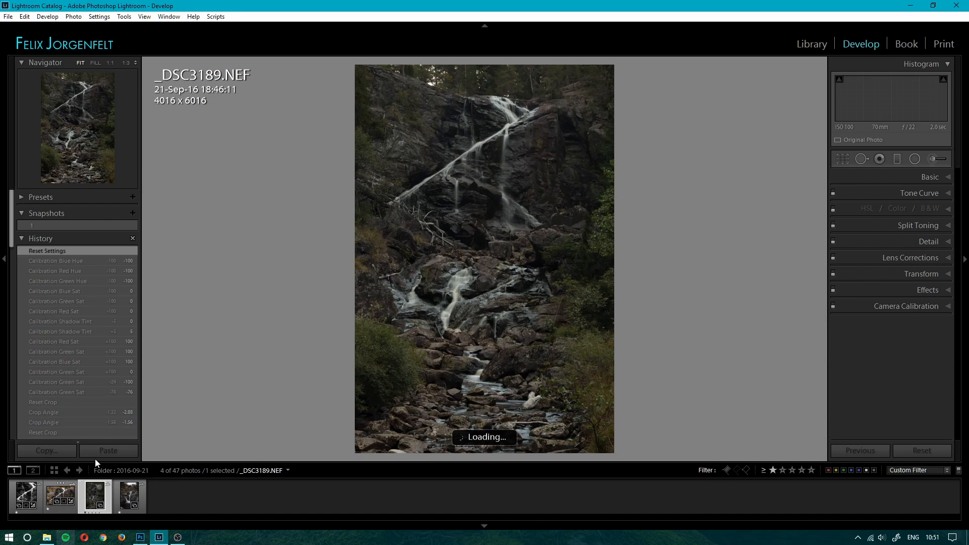
click(109, 449)
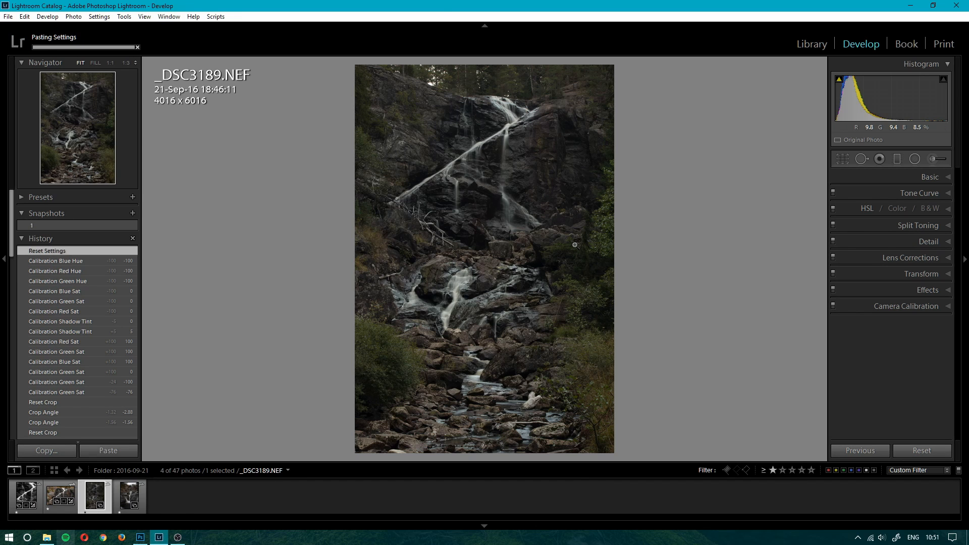
Reset all the pasted Tone and Presence adjustments on _DSC3189.NEF, keeping the copied white balance.
click(937, 178)
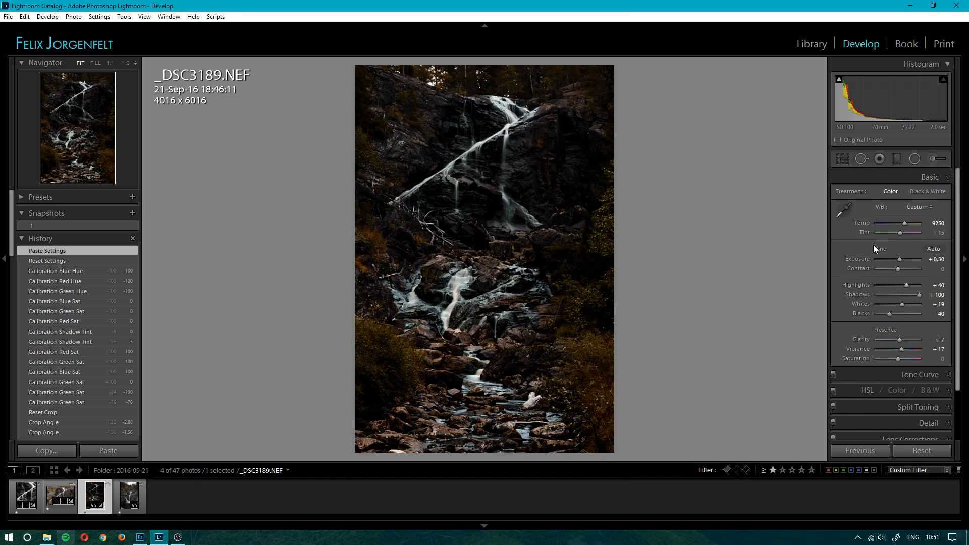
double_click(878, 248)
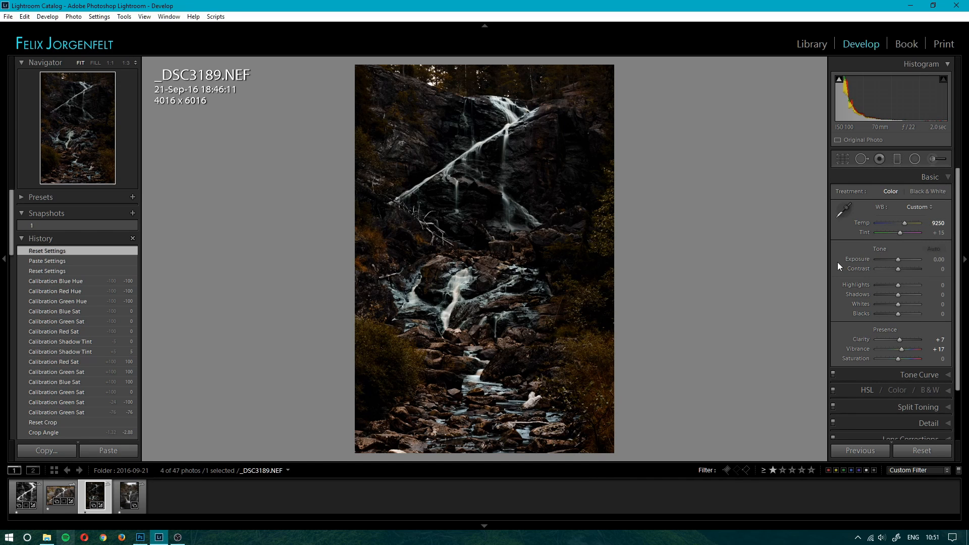
double_click(879, 329)
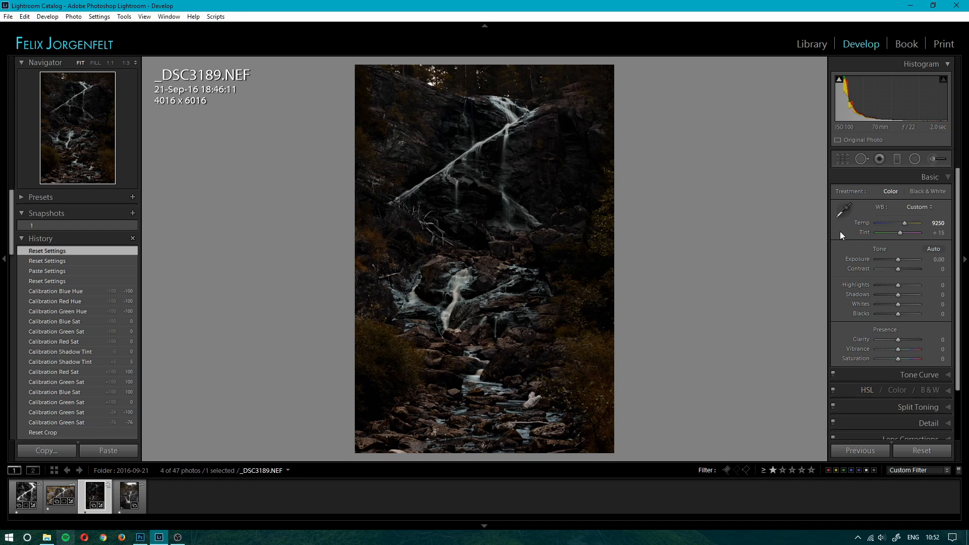
Reset the RGB point curve to Linear and clear the pasted Effects adjustments on _DSC3189.NEF.
scroll(913, 343, down, 3)
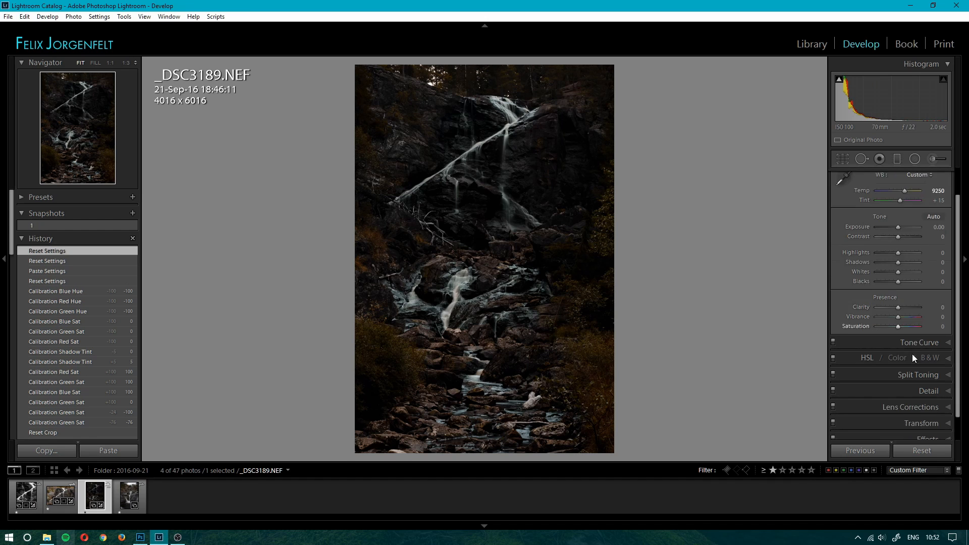
click(936, 316)
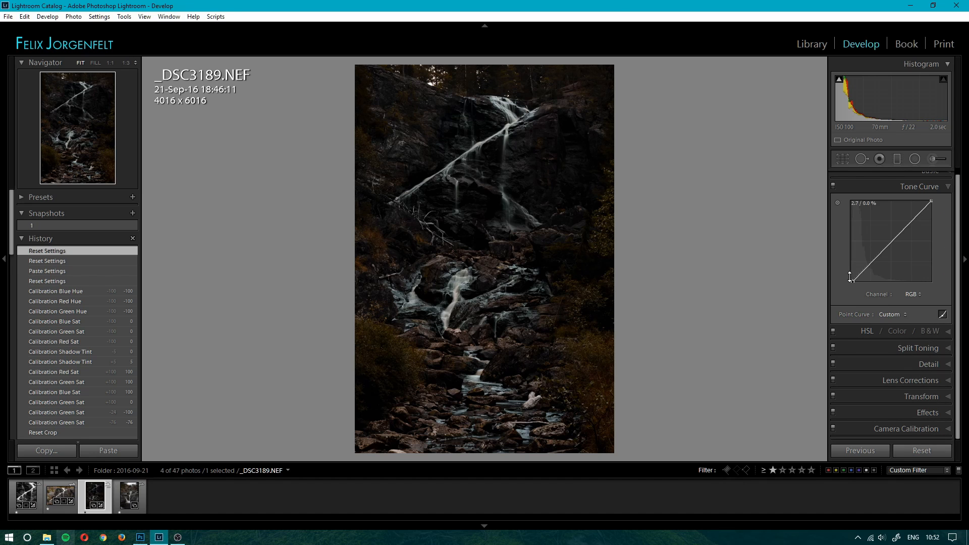
drag(852, 281, 849, 281)
key(ctrl+shift+r)
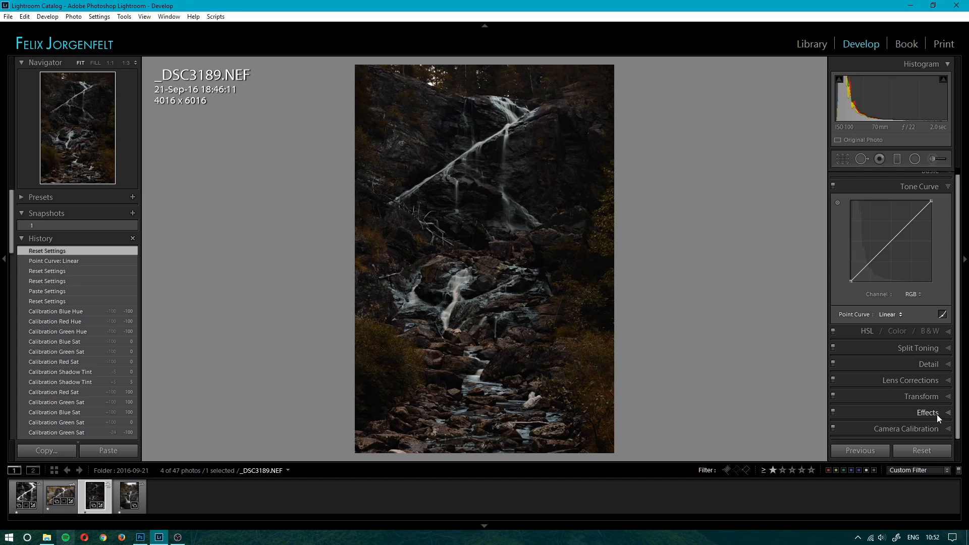
Review the pasted HSL adjustments, and set Exposure to +1.50, Shadows to +43 and Highlights to +19.
click(946, 331)
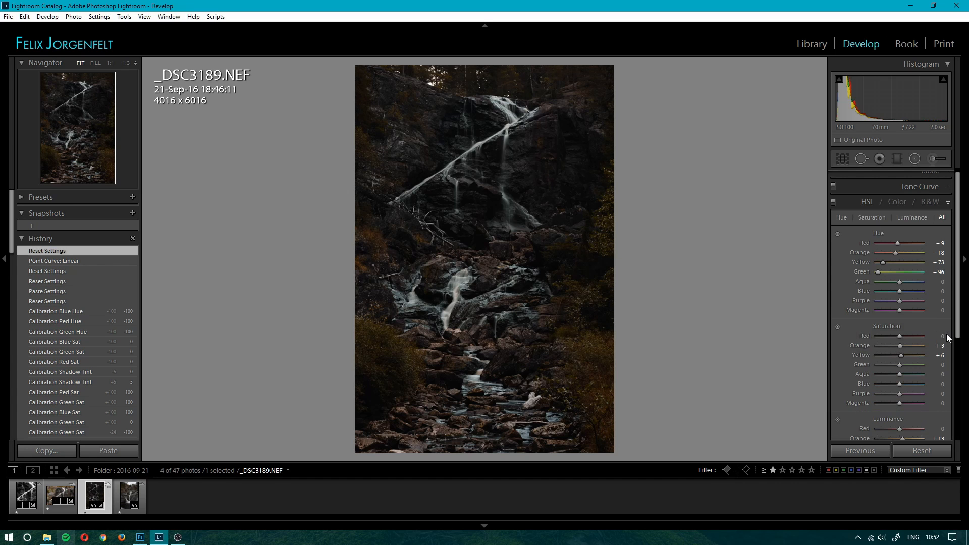
scroll(896, 343, down, 2)
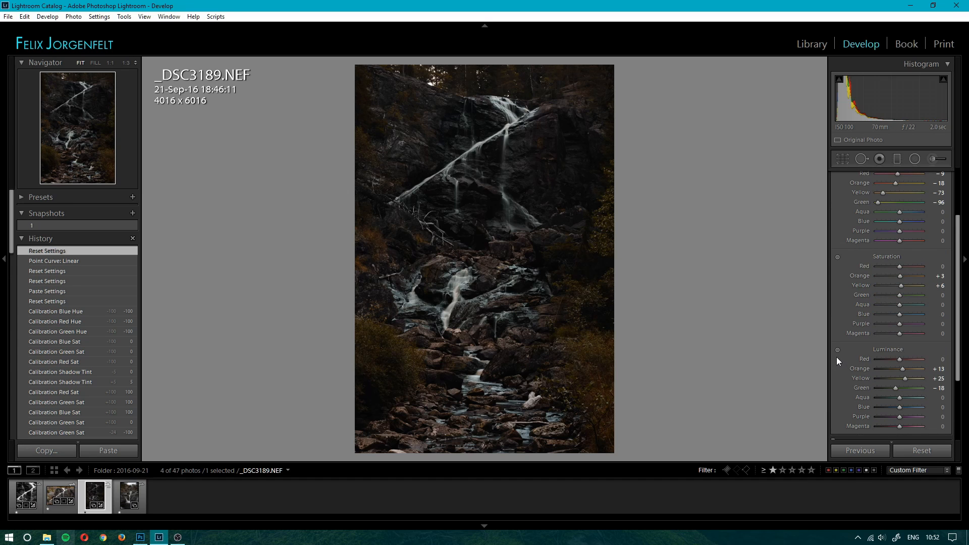
scroll(849, 378, down, 2)
scroll(850, 384, up, 4)
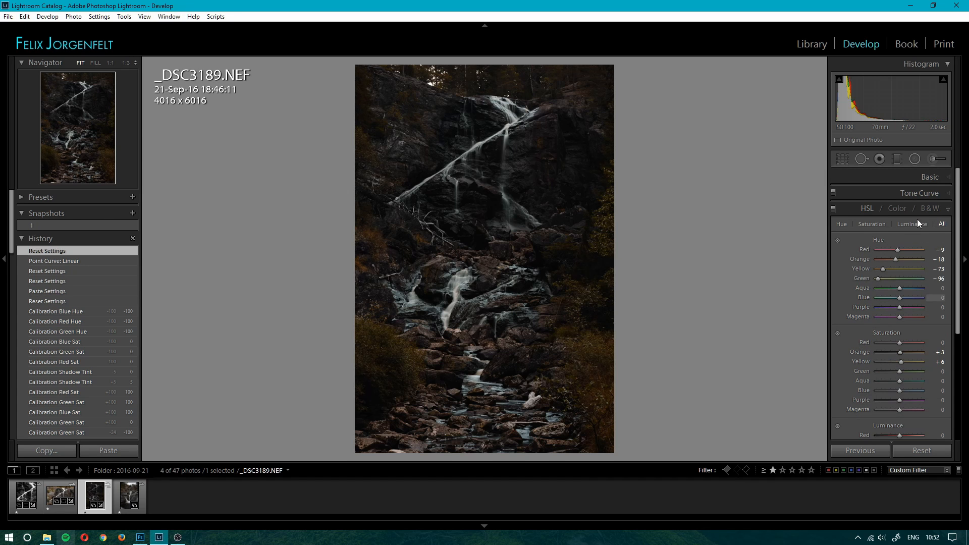
click(935, 175)
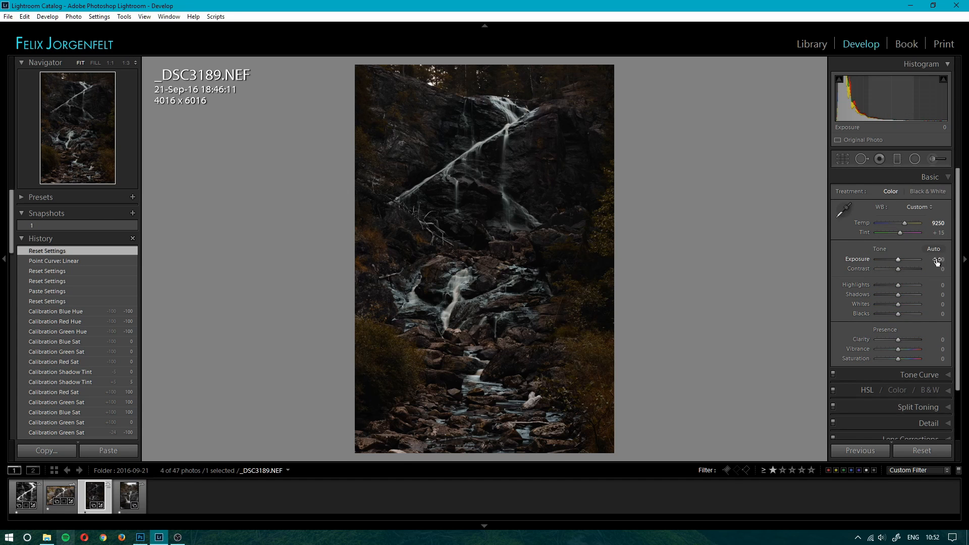
drag(936, 261, 967, 261)
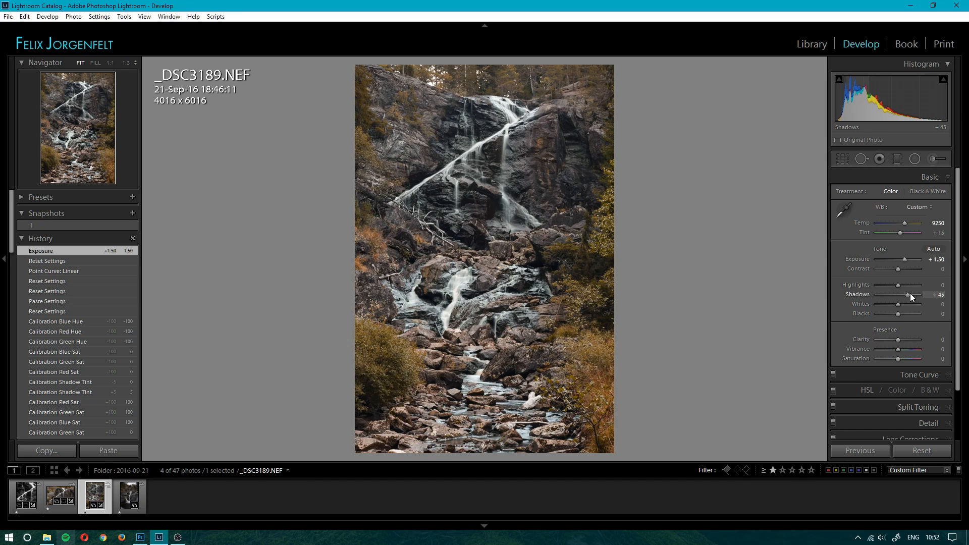
drag(910, 293, 902, 283)
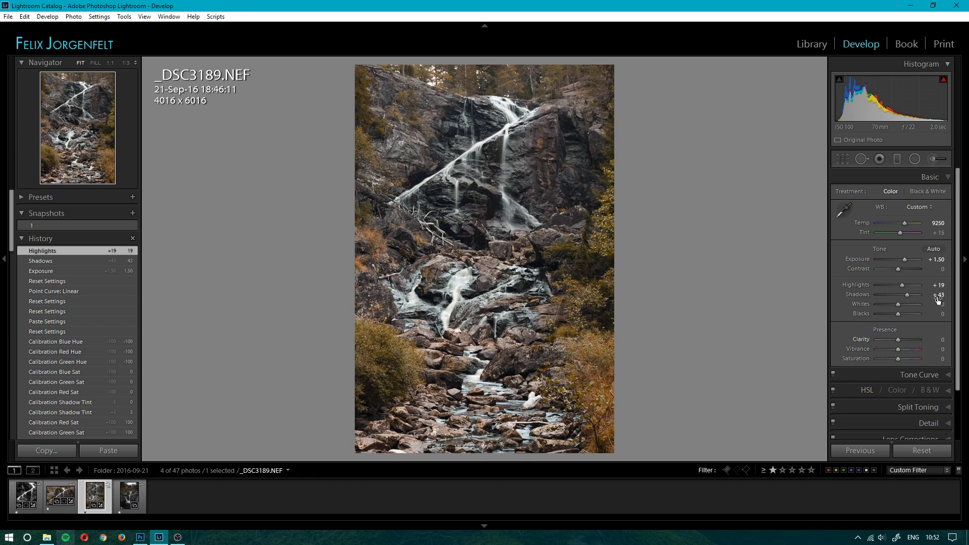
Move the RGB tone curve's black point slightly inward and set Exposure to +1.30.
click(936, 374)
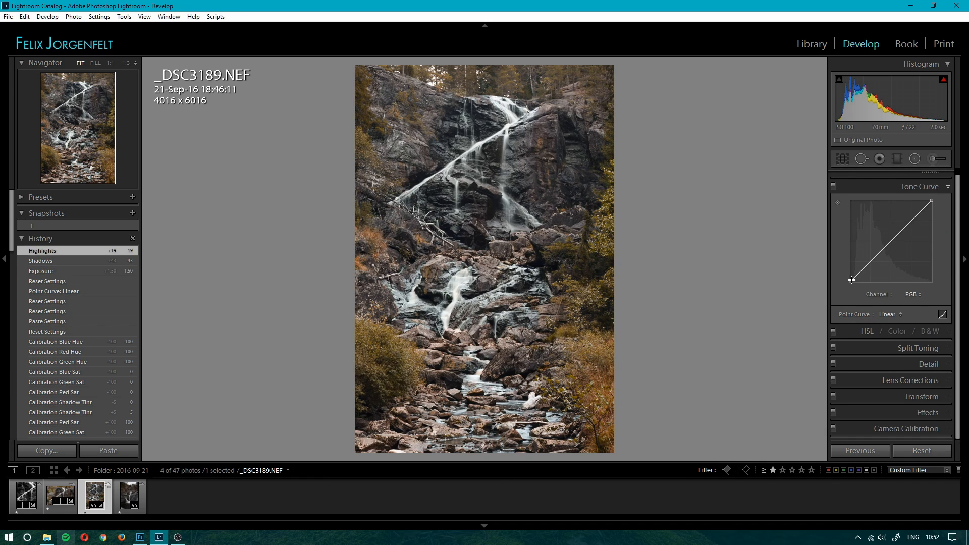
drag(851, 281, 853, 281)
scroll(941, 178, up, 1)
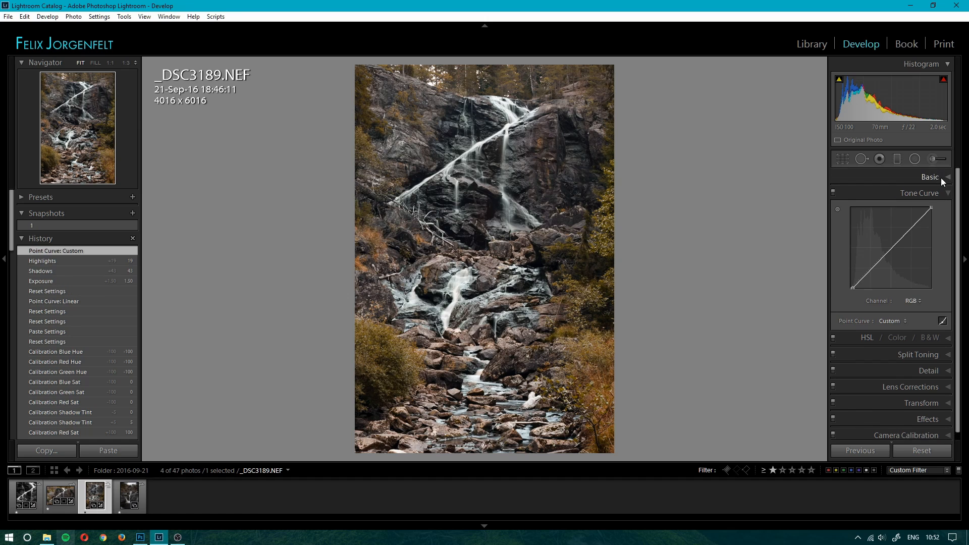
click(941, 178)
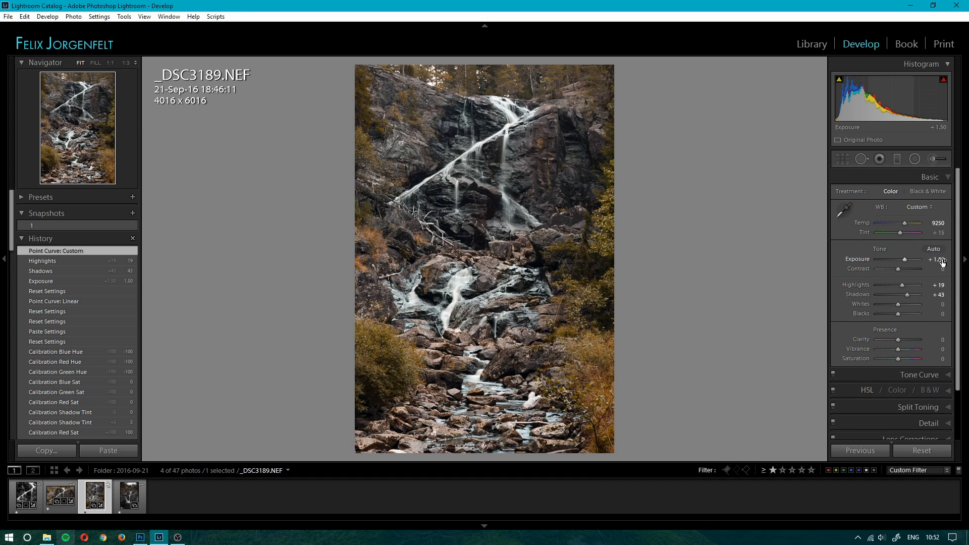
drag(940, 261, 930, 261)
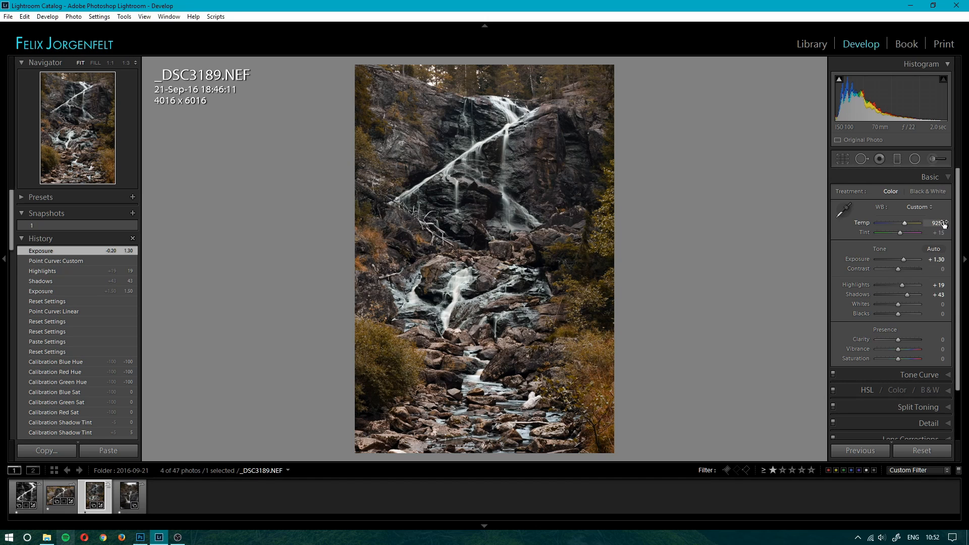
Reset the RGB tone curve and shape a gentle S-curve with lowered shadows, slightly raised highlights and the black point slightly inward.
scroll(936, 376, down, 3)
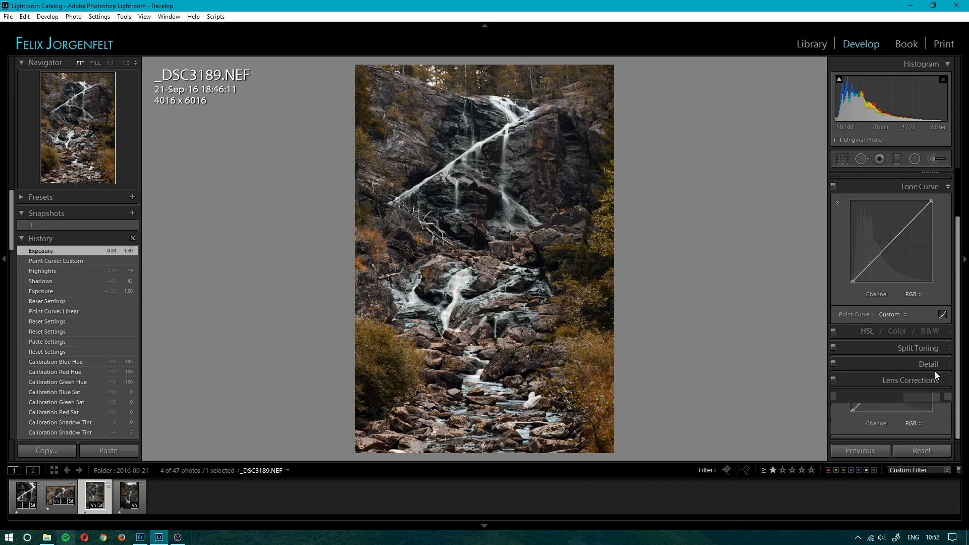
double_click(853, 281)
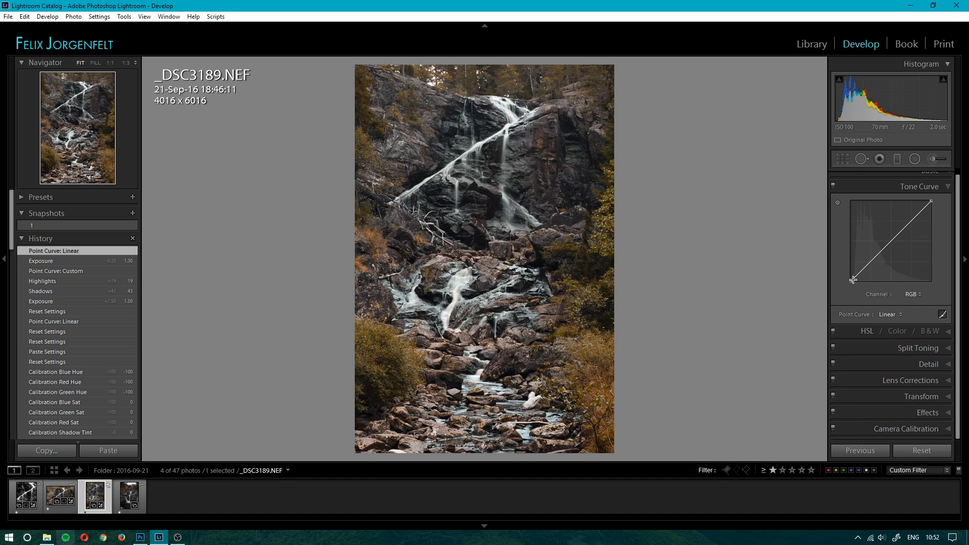
drag(865, 265, 872, 264)
drag(903, 232, 902, 230)
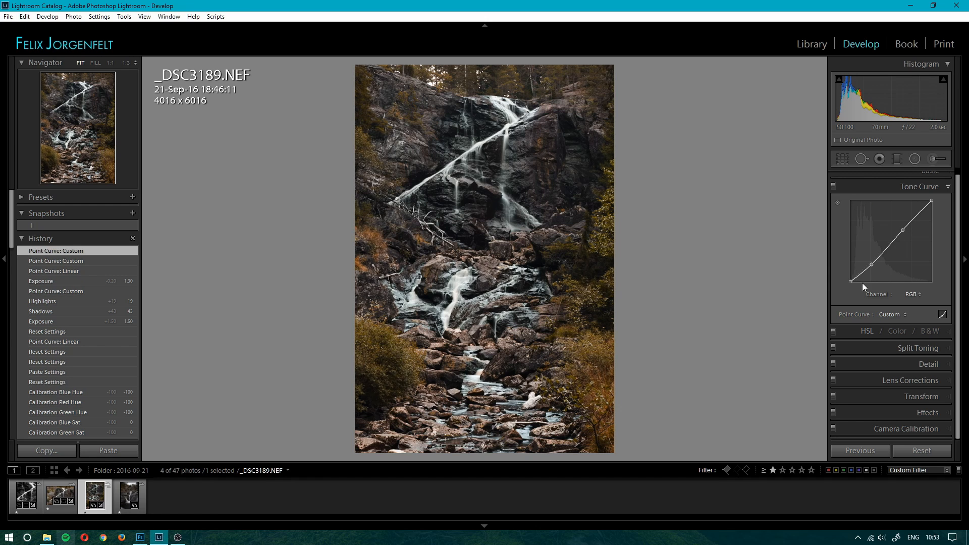
drag(850, 281, 852, 281)
scroll(934, 194, up, 1)
click(940, 178)
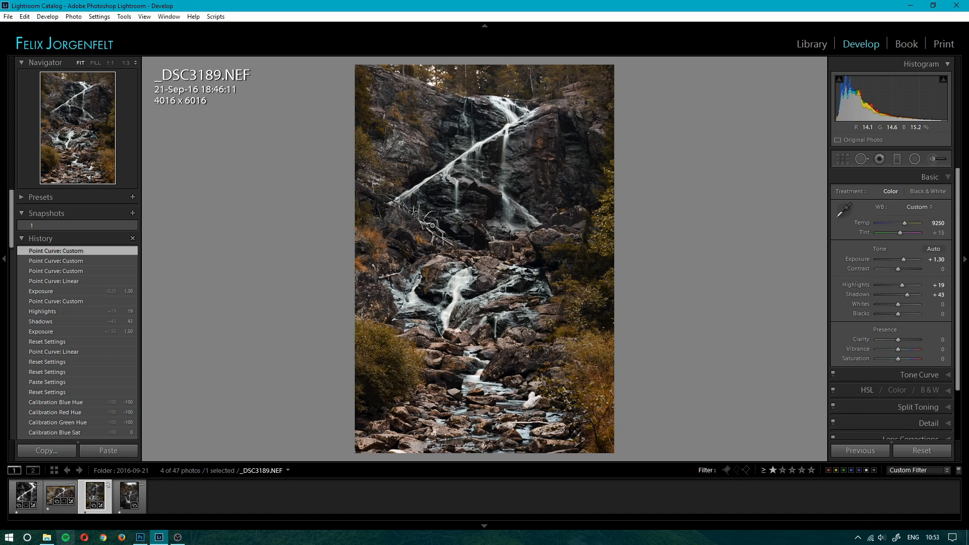
Set Shadows to +93, Contrast to −10 and Blacks to −10 on _DSC3189.NEF.
drag(908, 295, 892, 269)
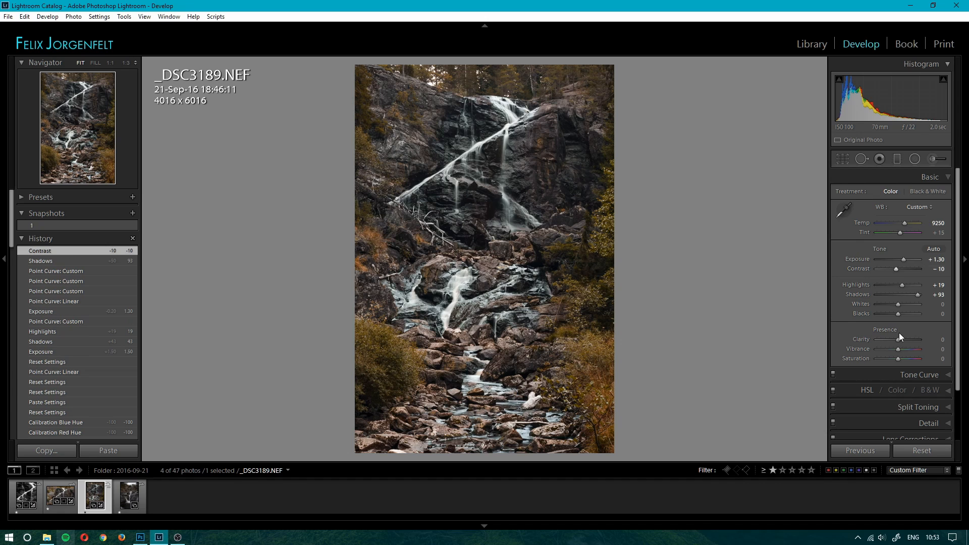
drag(899, 312, 897, 312)
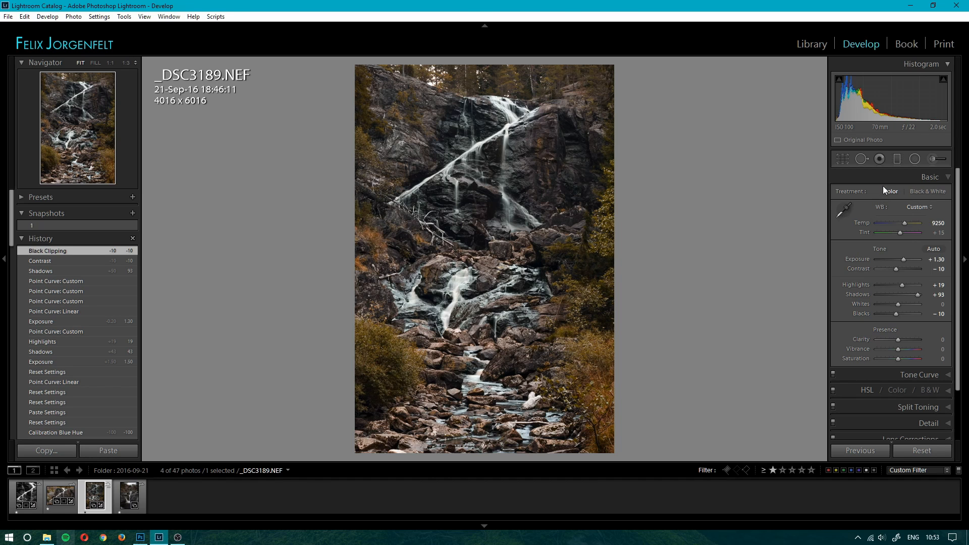
Crop the photo to a 4 x 3 aspect ratio and reposition it to keep more above the waterfall and less of the foreground rocks.
click(842, 159)
click(916, 193)
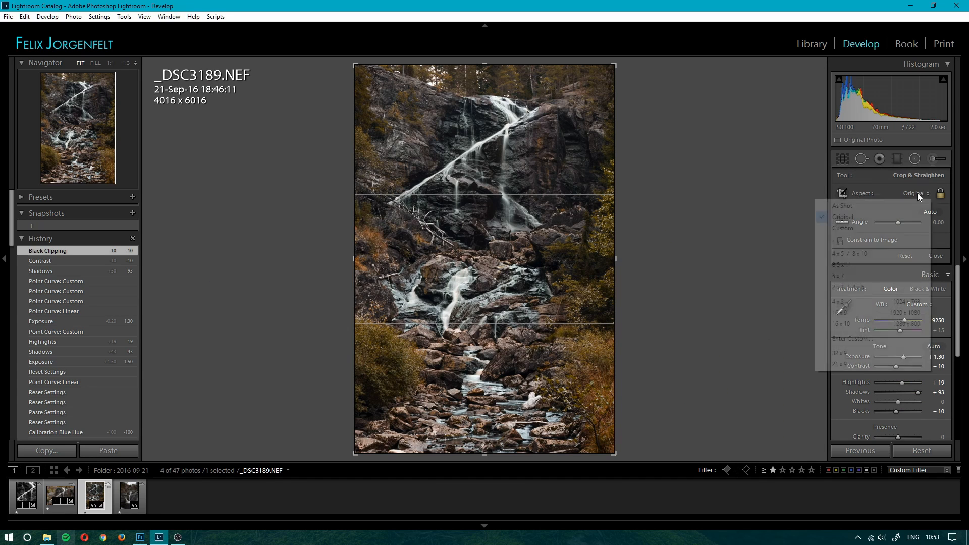
click(867, 302)
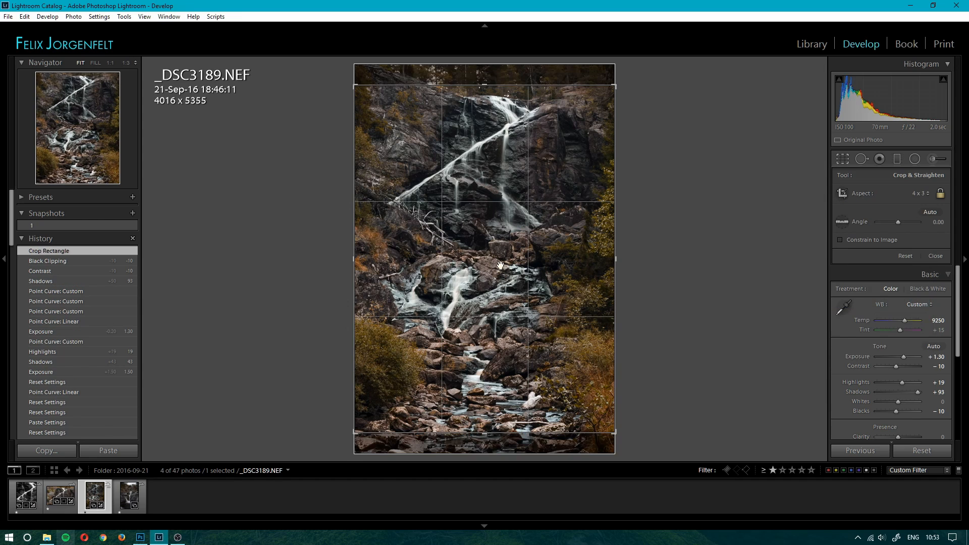
mouse_move(476, 257)
mouse_down()
mouse_move(474, 268)
mouse_move(477, 254)
mouse_up()
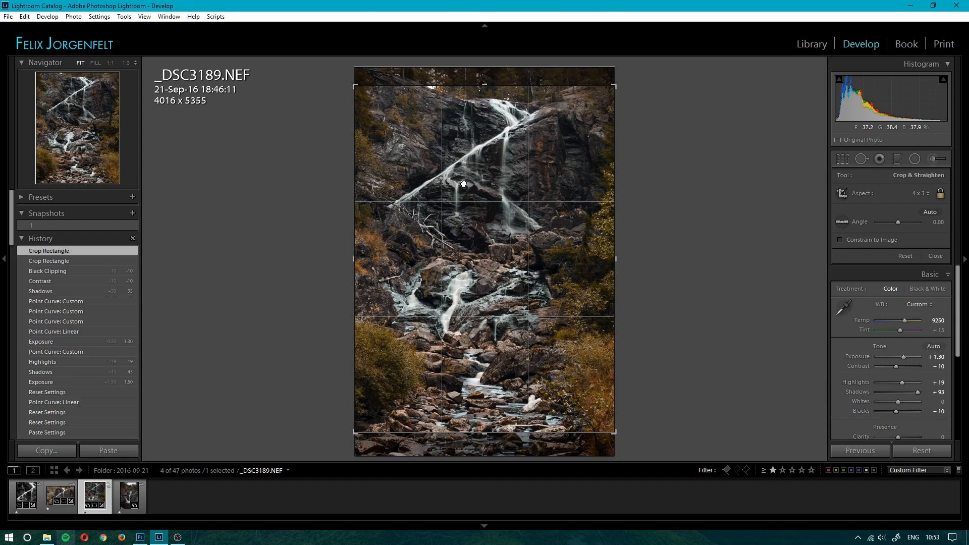
drag(463, 184, 461, 190)
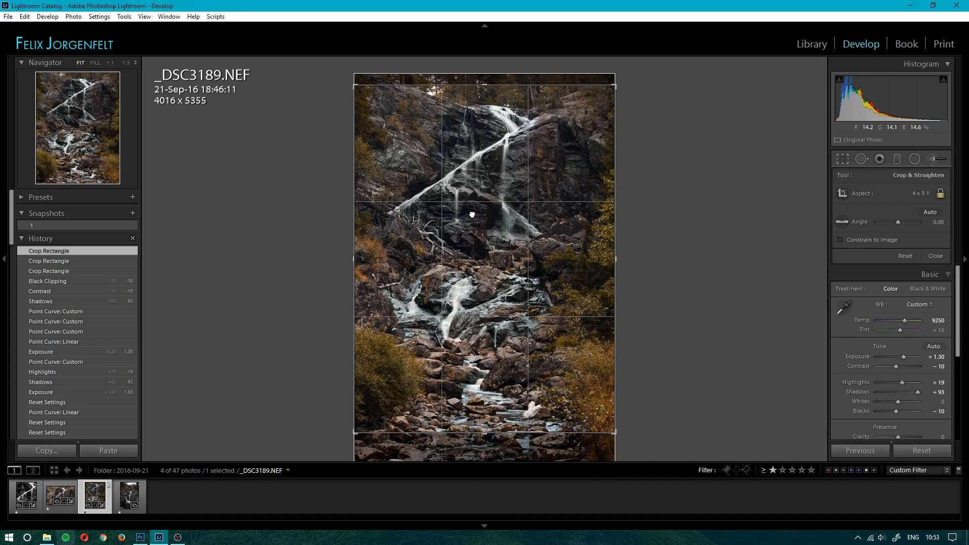
click(471, 214)
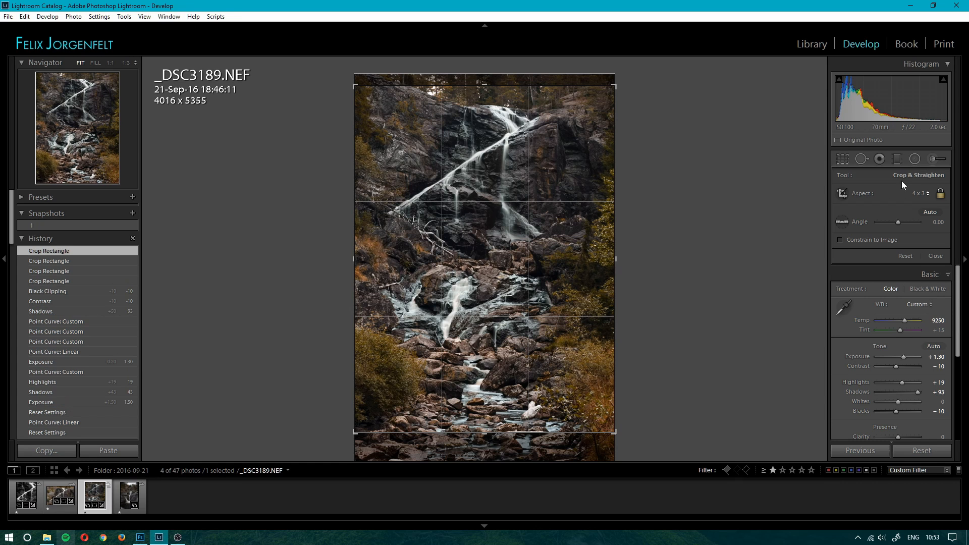
click(842, 159)
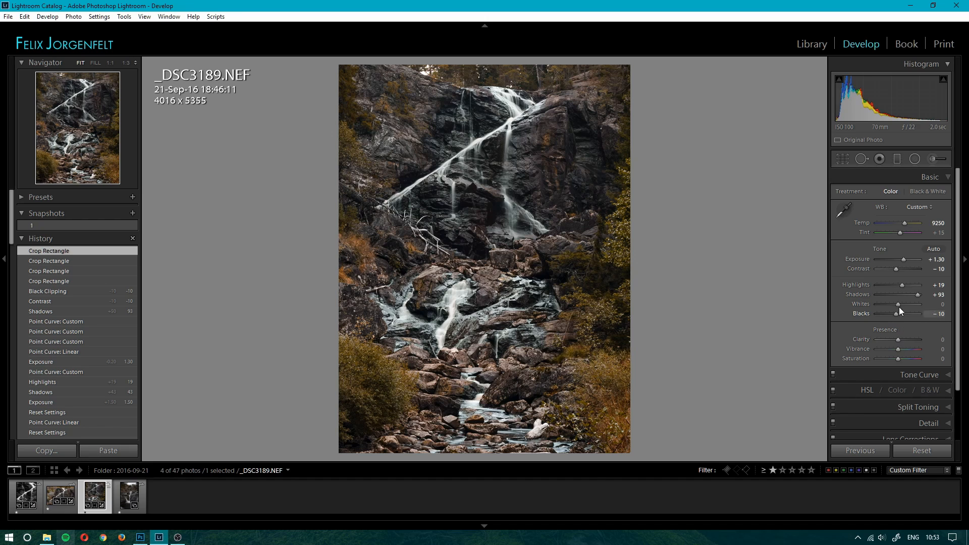
Set Whites to +17, Shadows to +88, Blacks to −19 and Clarity to −19.
drag(898, 304, 916, 293)
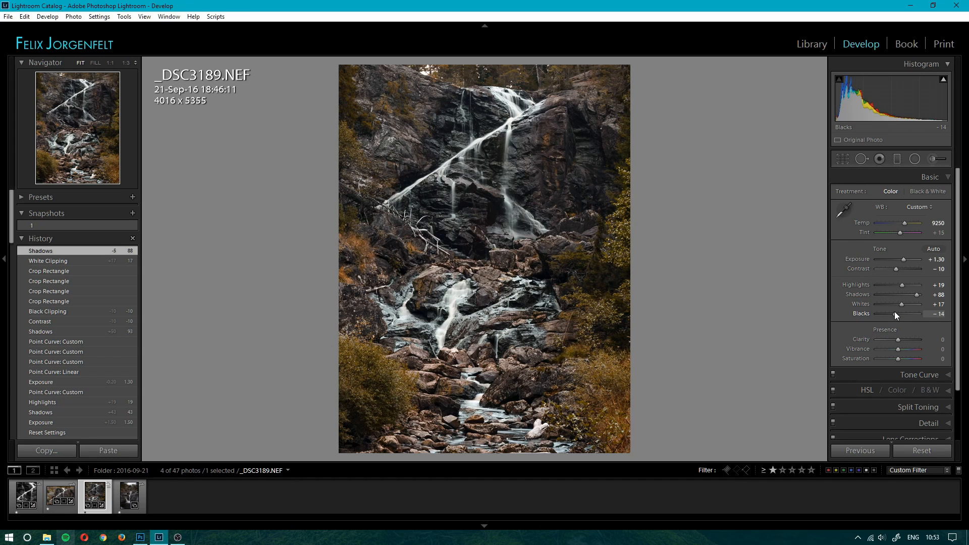
drag(893, 310, 893, 310)
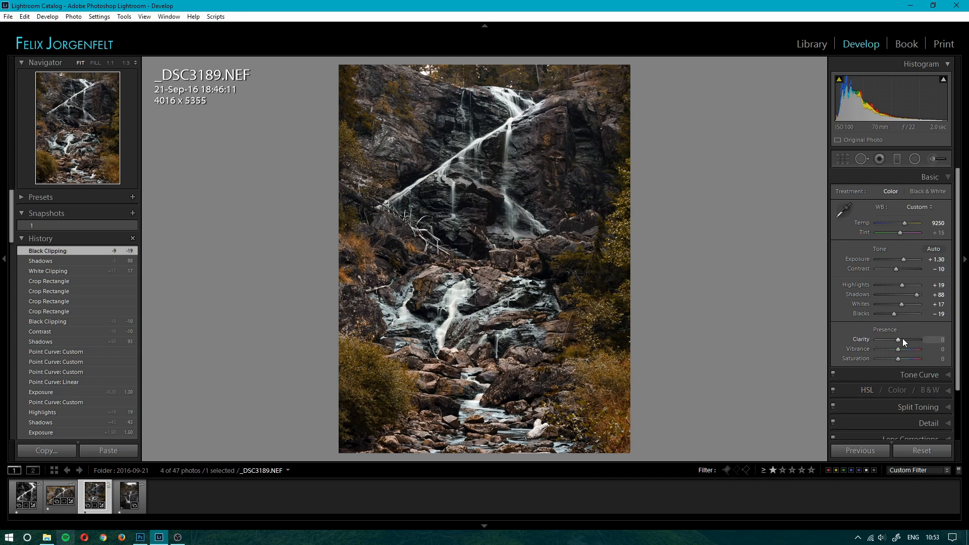
drag(898, 338, 894, 339)
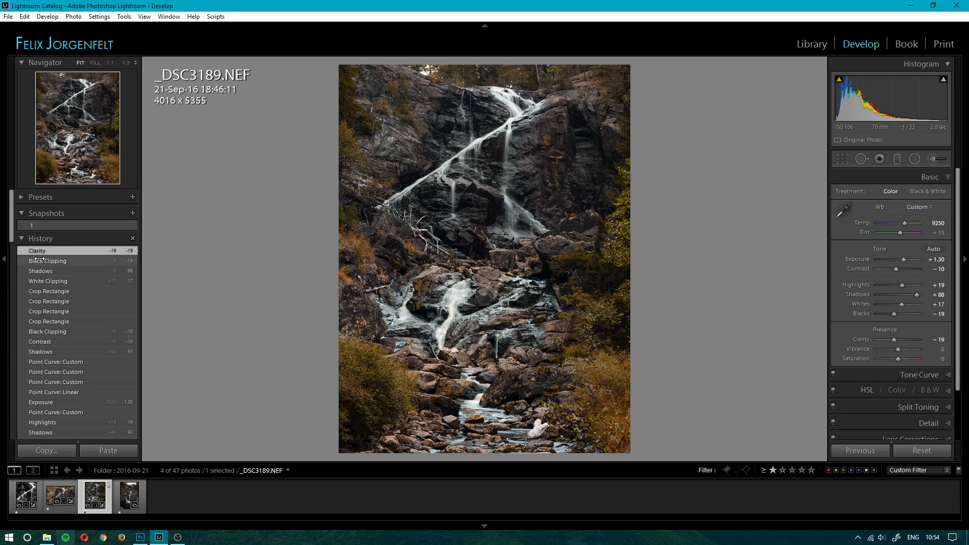
Compare the photo before and after the Clarity change, and set Vibrance to +7 and Contrast to −17.
click(56, 261)
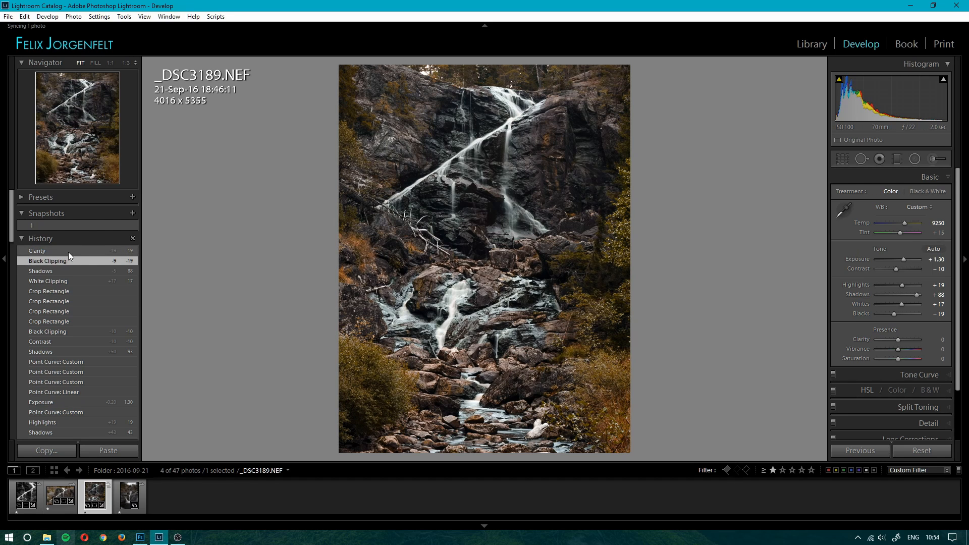
click(67, 249)
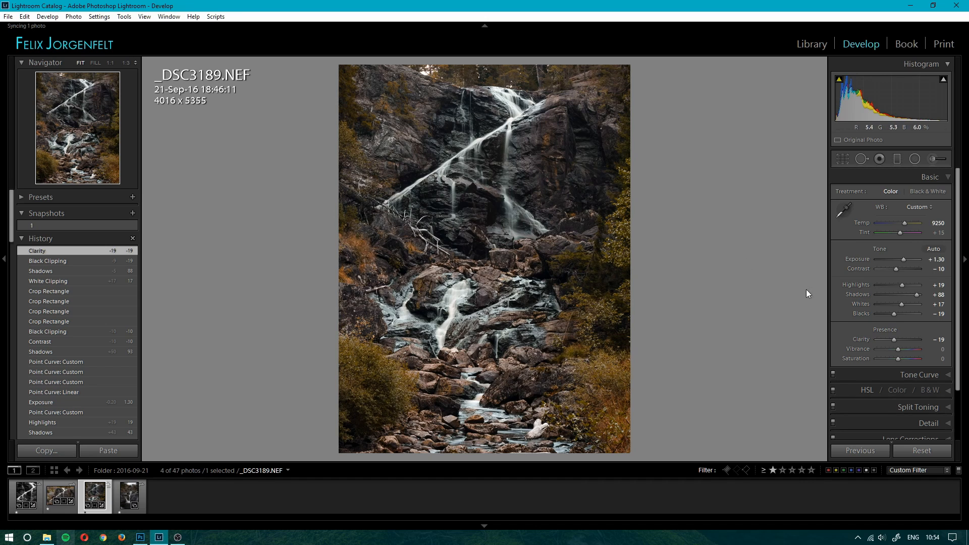
drag(898, 349, 900, 349)
drag(894, 269, 894, 268)
Reset the Dehaze amount and set it to +12.
scroll(934, 420, down, 3)
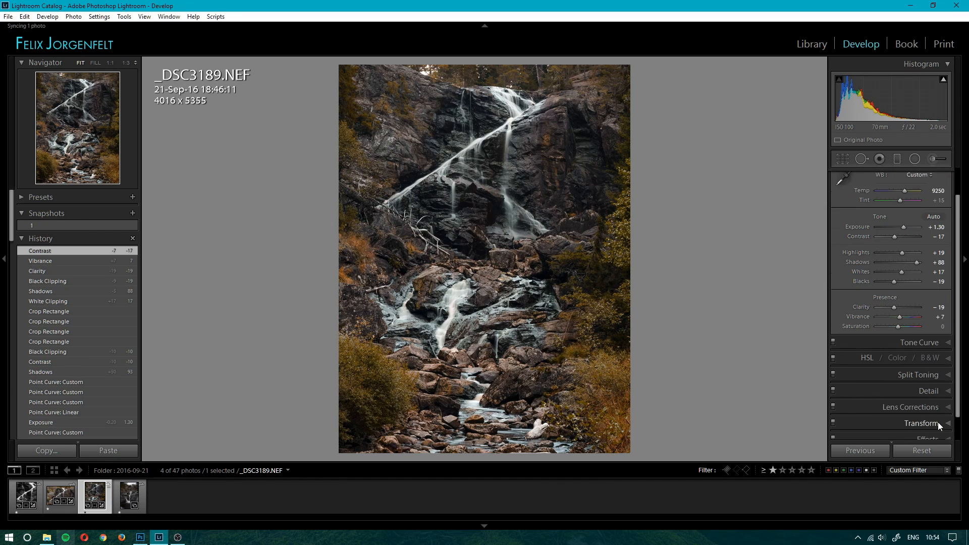
click(937, 422)
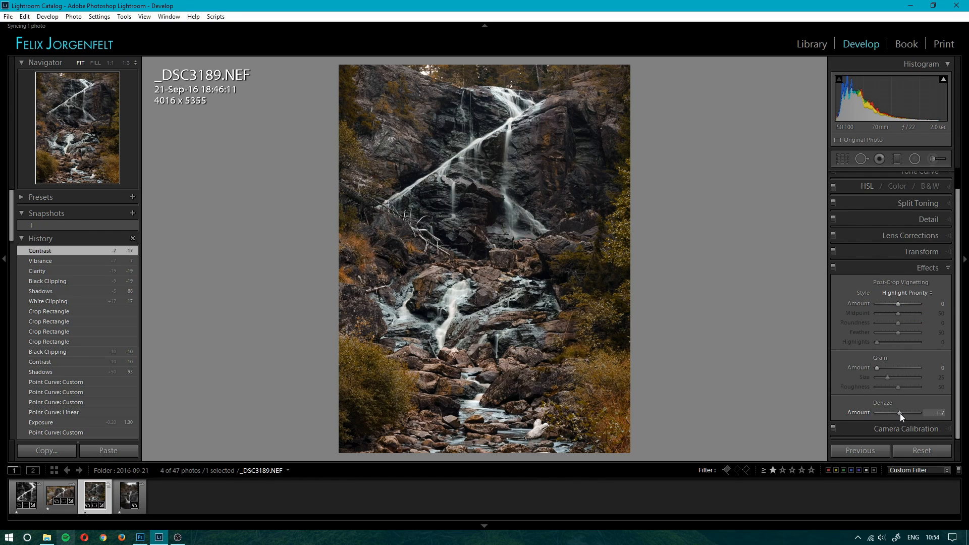
double_click(900, 413)
drag(897, 411, 899, 412)
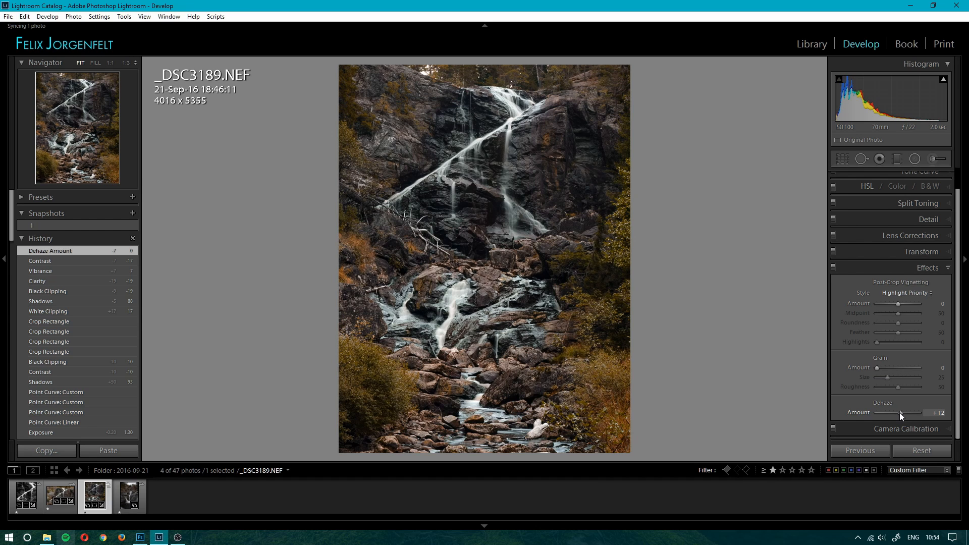
drag(899, 413, 899, 413)
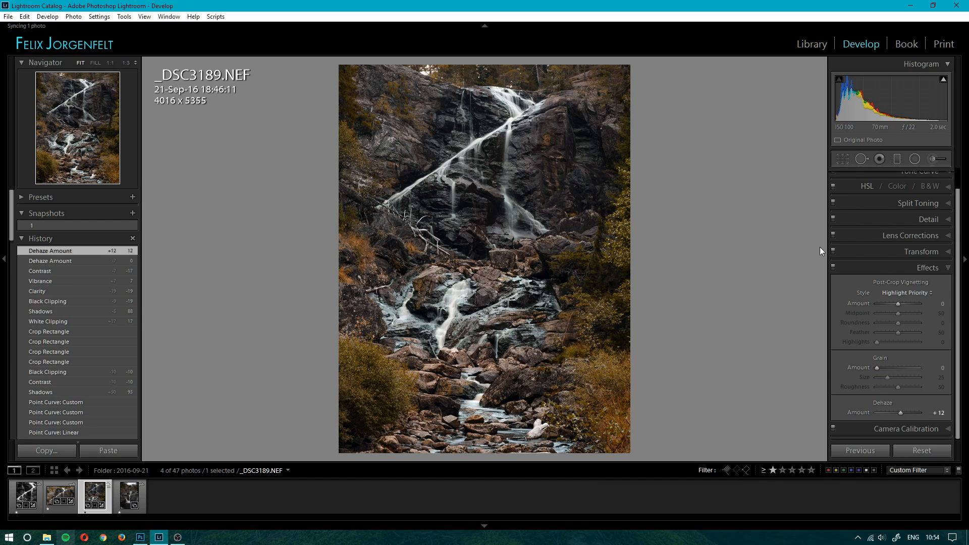
Try a post-crop vignette with an Amount of −16 and reset it to 0.
scroll(897, 234, up, 2)
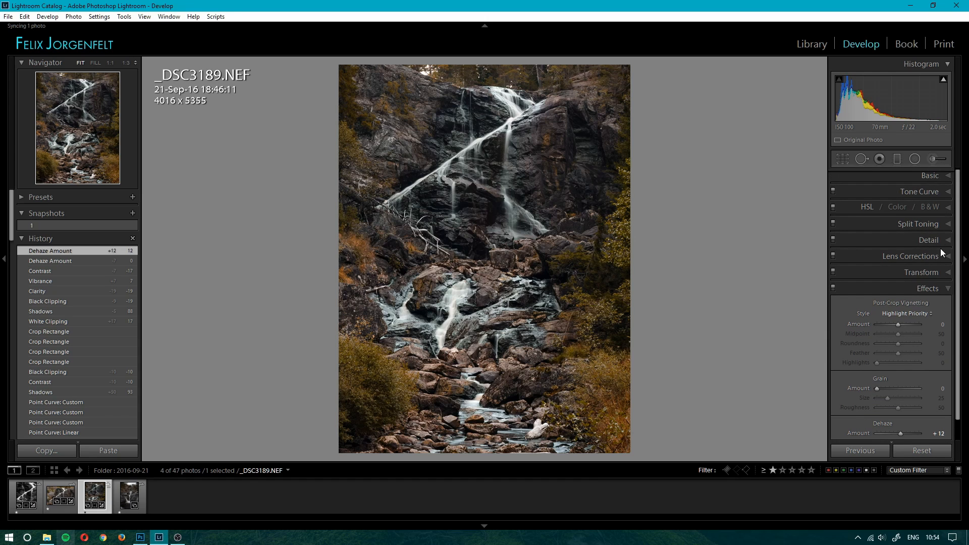
click(947, 273)
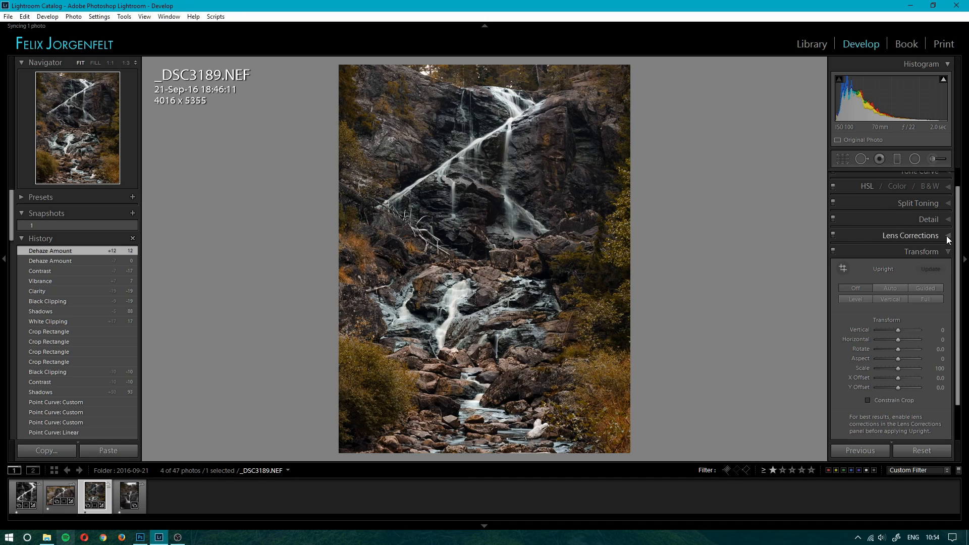
scroll(947, 259, down, 4)
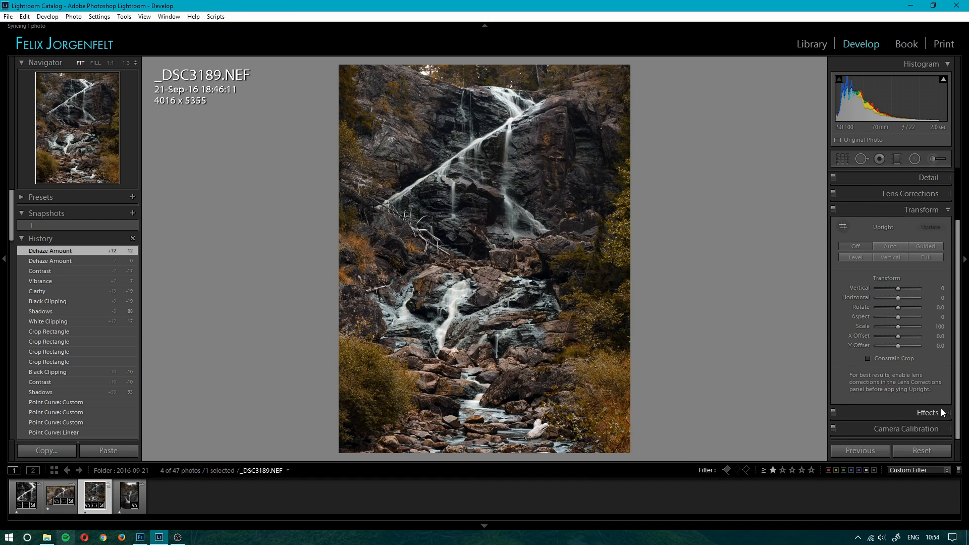
click(940, 412)
drag(940, 304, 931, 304)
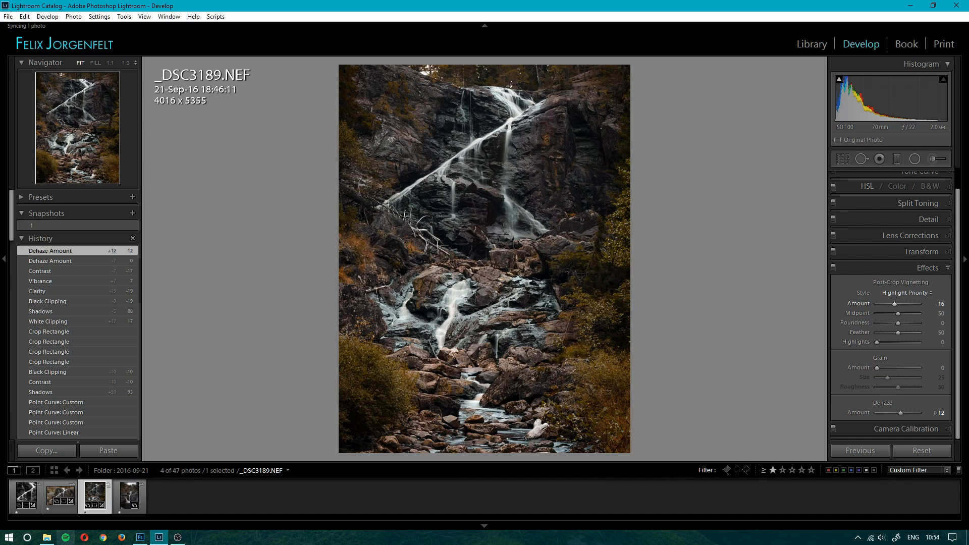
drag(931, 305, 931, 305)
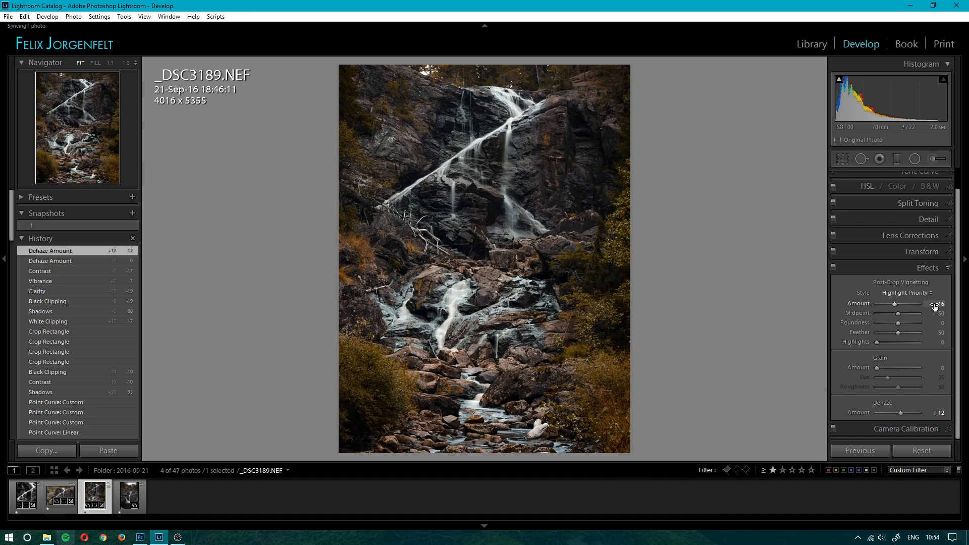
double_click(894, 303)
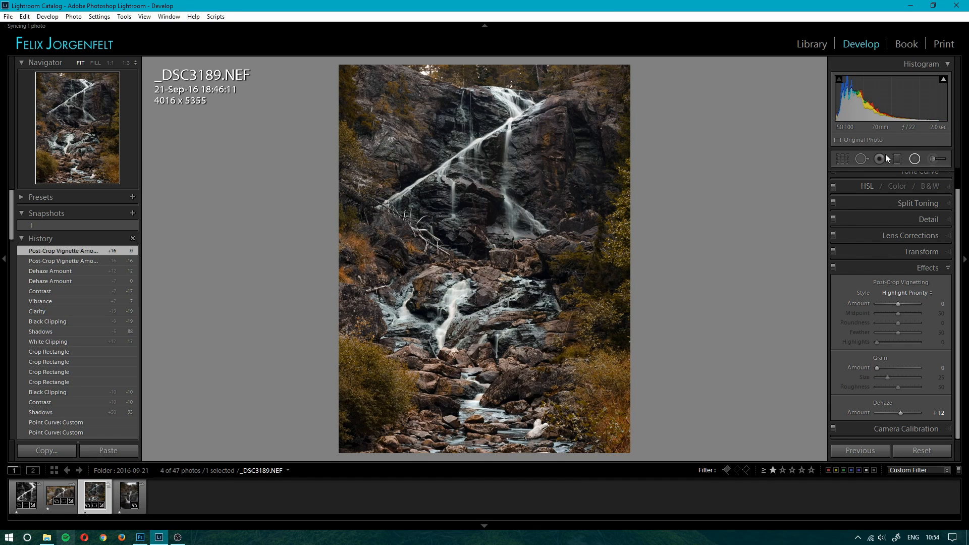
Add a radial filter with the Burn (Darken) preset as a tall ellipse centred on the photo, spanning nearly its full width.
click(914, 159)
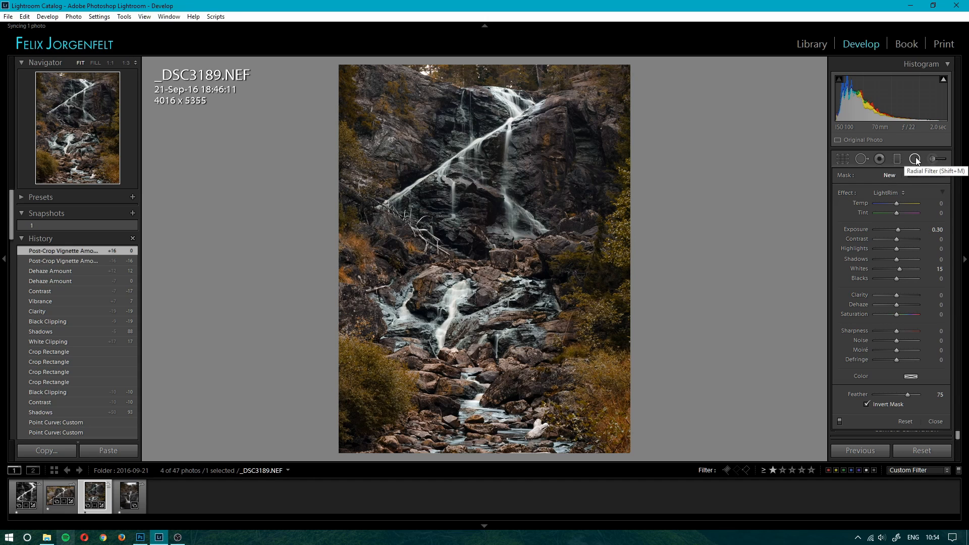
double_click(841, 192)
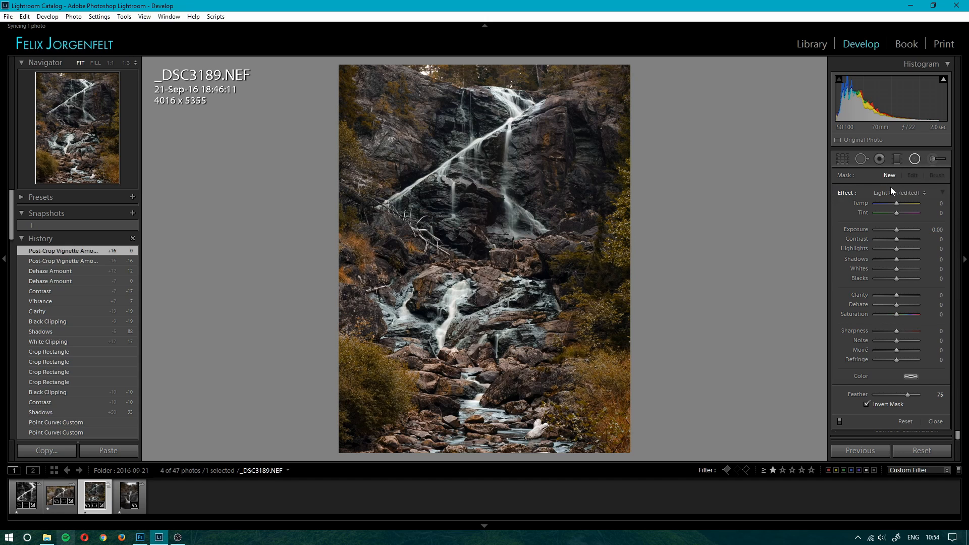
click(896, 191)
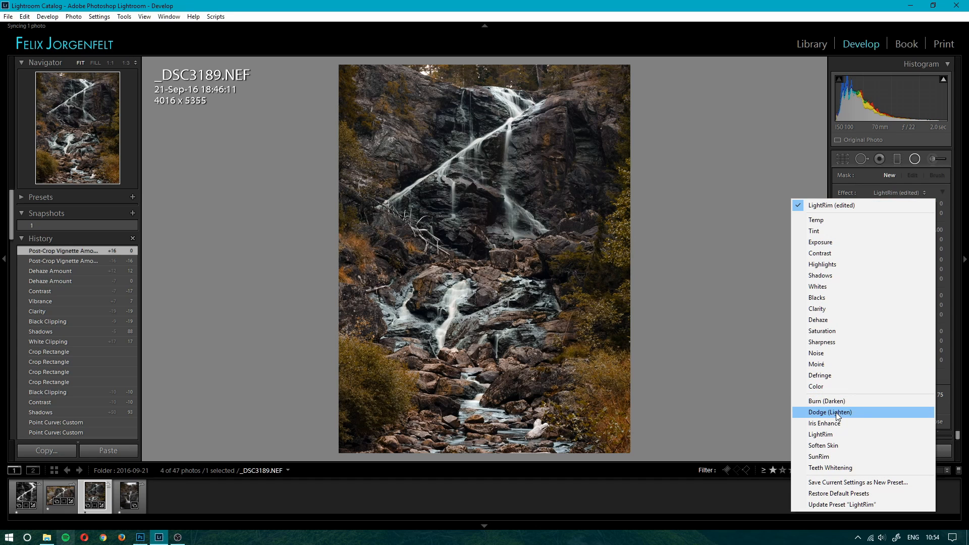
click(849, 401)
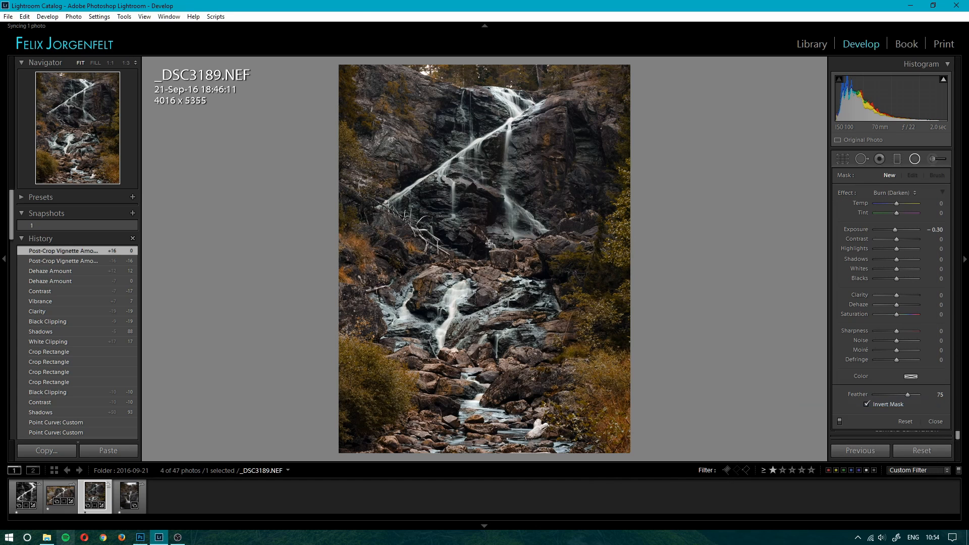
drag(485, 259, 619, 56)
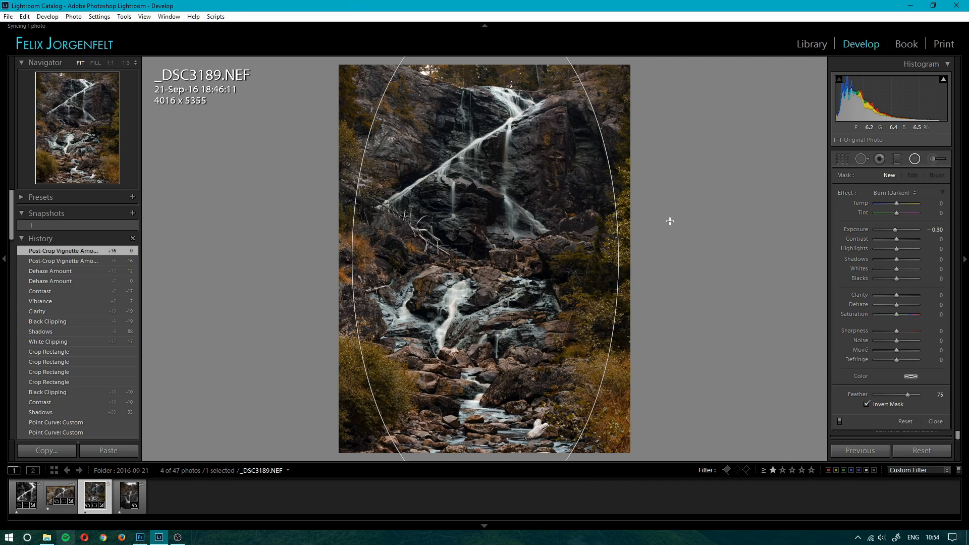
Turn off Invert Mask for the radial filter, set its Exposure to −0.50 and Feather to 50, and move it slightly upward.
click(880, 402)
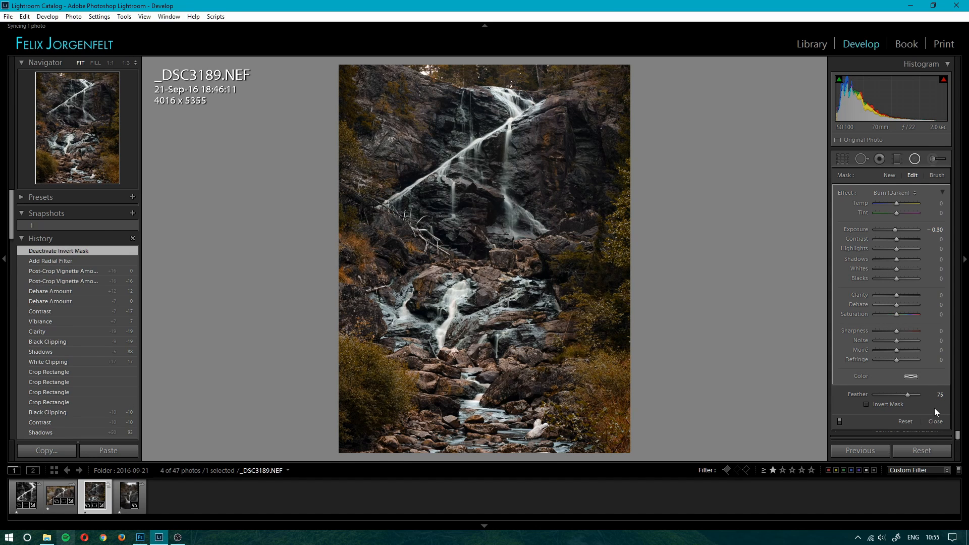
drag(927, 396, 949, 396)
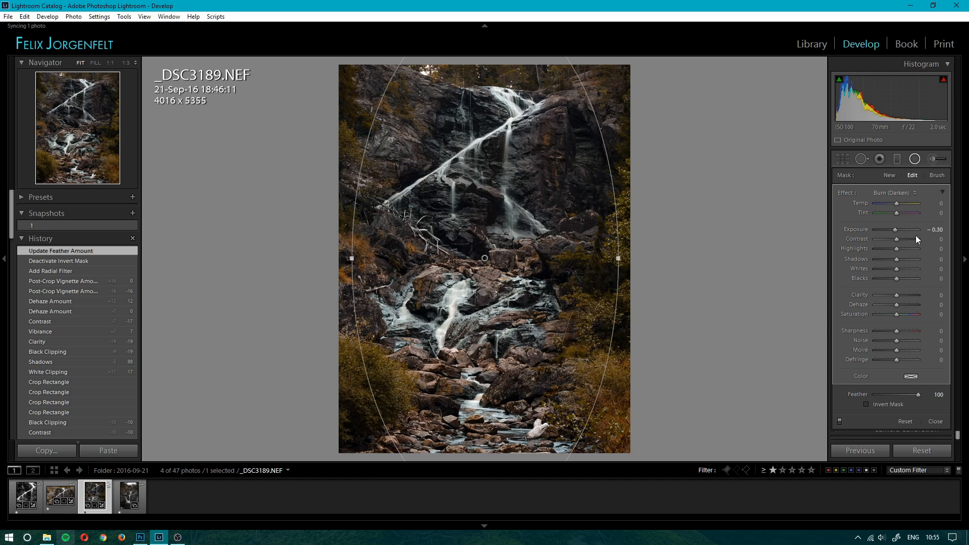
drag(894, 229, 893, 230)
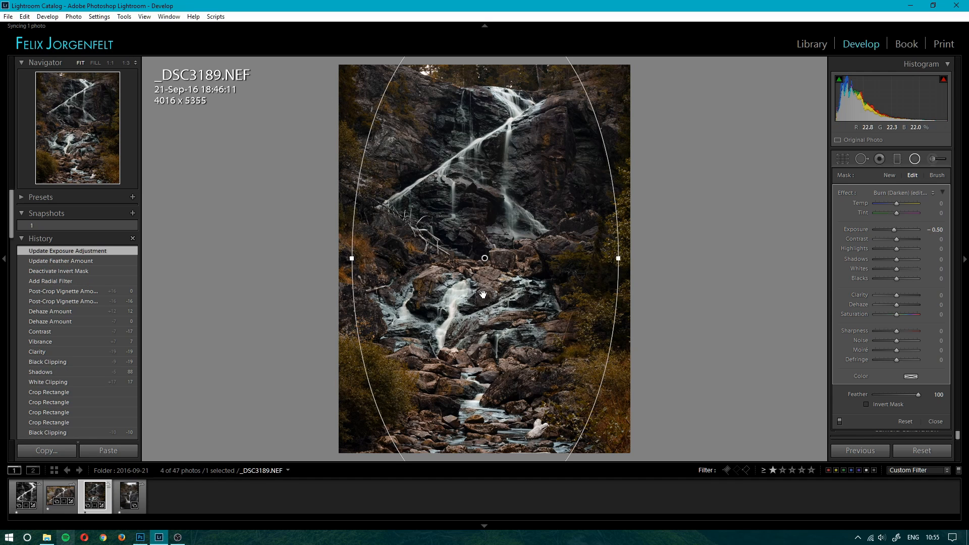
drag(479, 238, 487, 231)
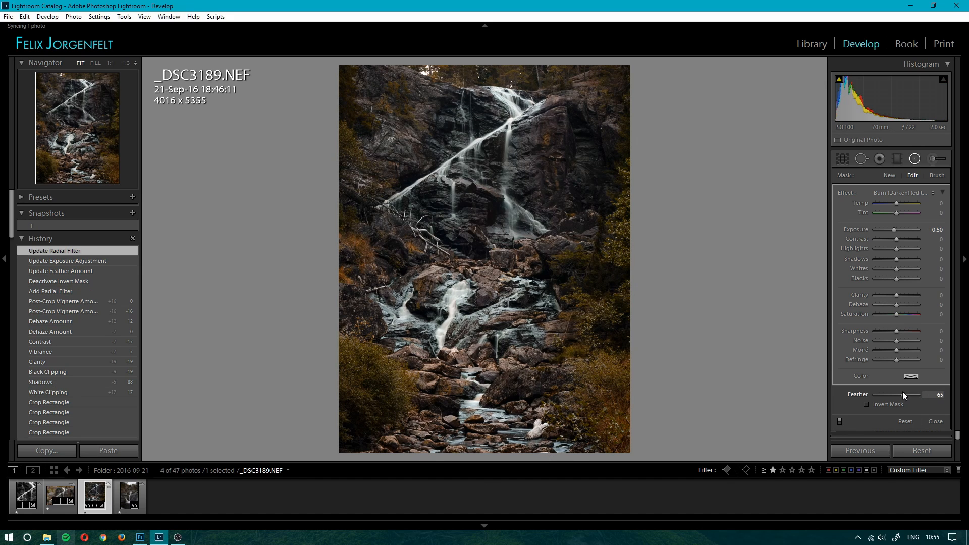
drag(897, 392, 895, 391)
Duplicate the radial filter, turn on Invert Mask for the copy, apply the LightRim preset and set Feather to 100.
right_click(488, 232)
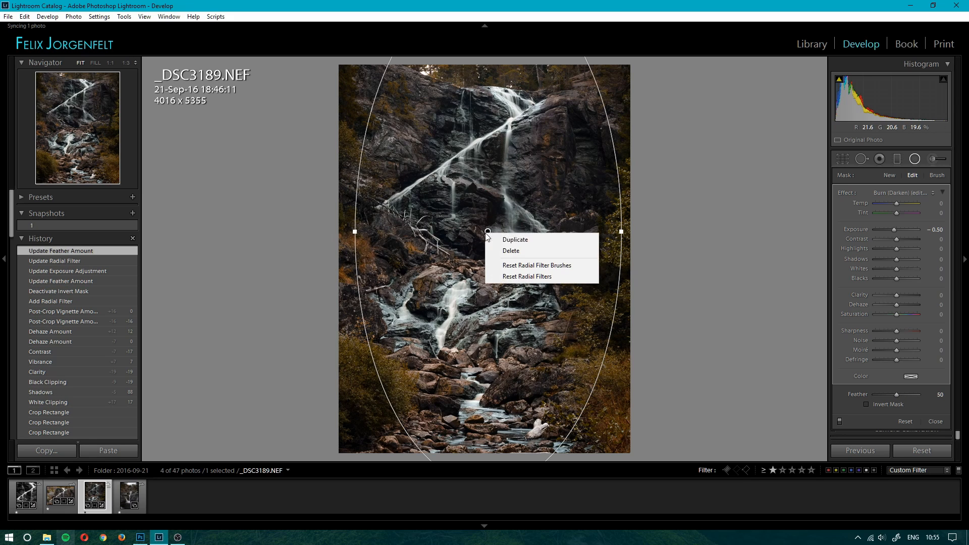
click(534, 241)
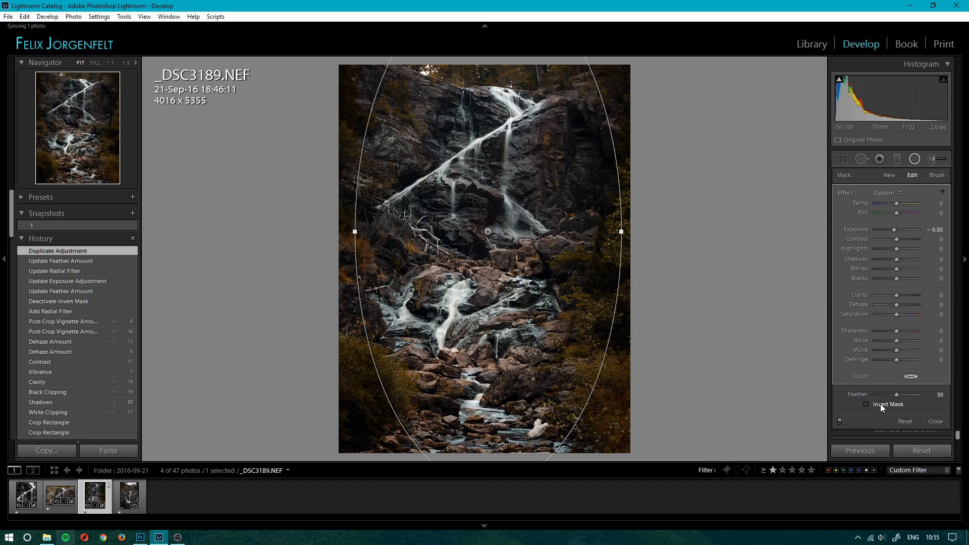
click(881, 404)
click(900, 193)
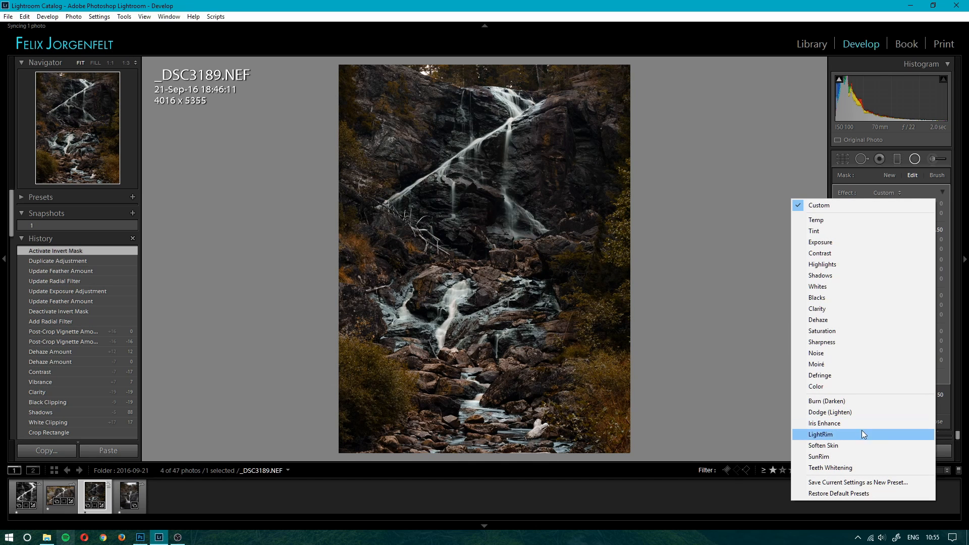
click(847, 433)
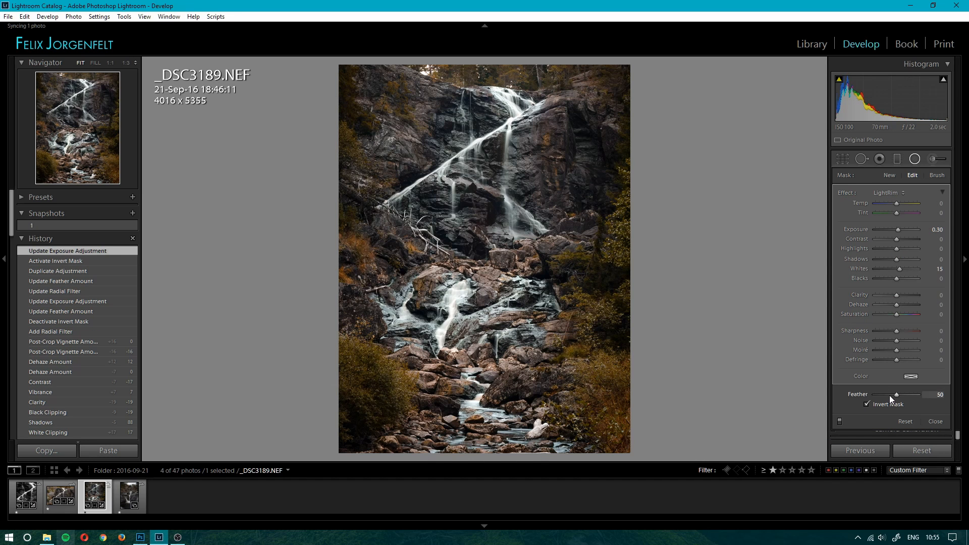
drag(897, 396, 961, 398)
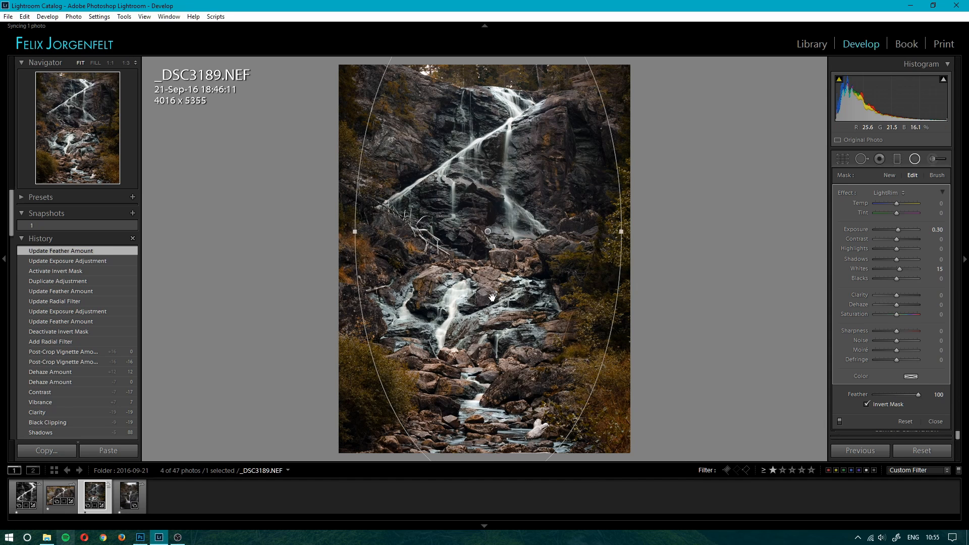
Move the duplicated radial filter up over the upper waterfall and shorten its ellipse so it ends above the lower stream.
drag(487, 231, 486, 197)
mouse_move(481, 417)
mouse_down()
mouse_move(479, 399)
mouse_move(479, 409)
mouse_up()
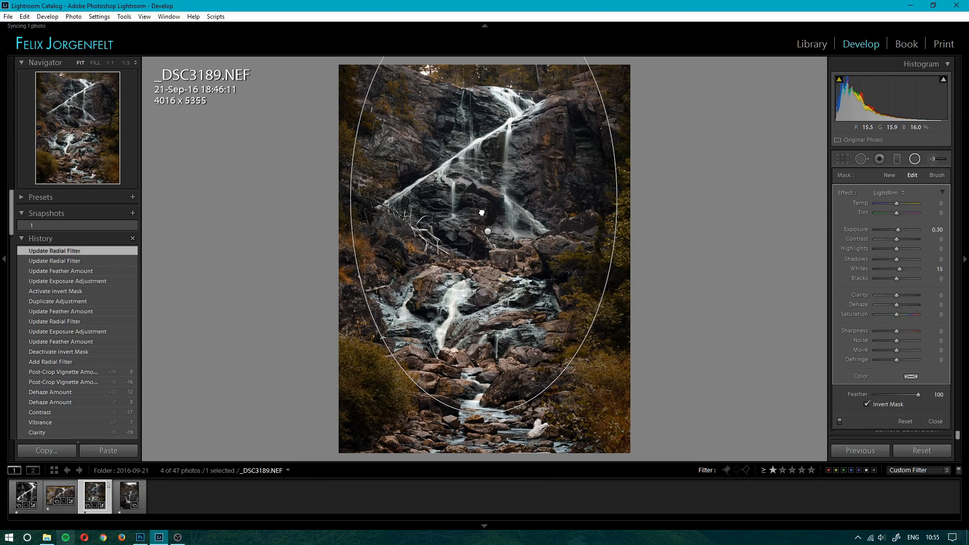
drag(482, 212, 486, 216)
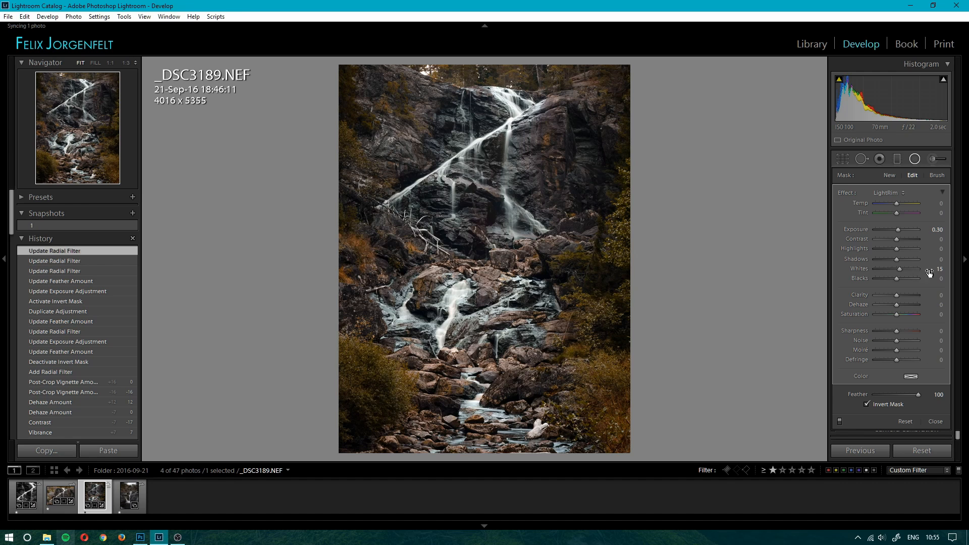
Compare the photo with the radial filters disabled and enabled, close radial filter editing and return to the Basic adjustments.
click(839, 419)
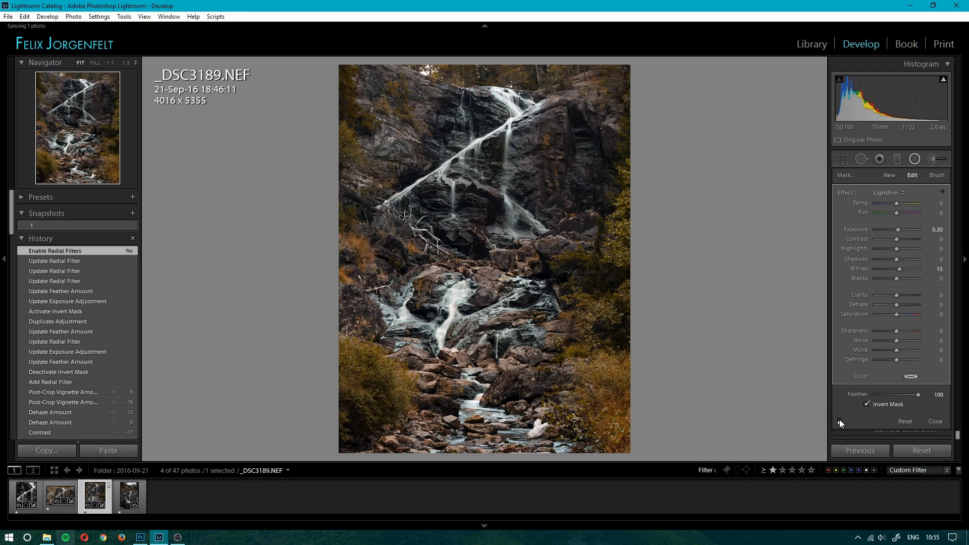
click(840, 419)
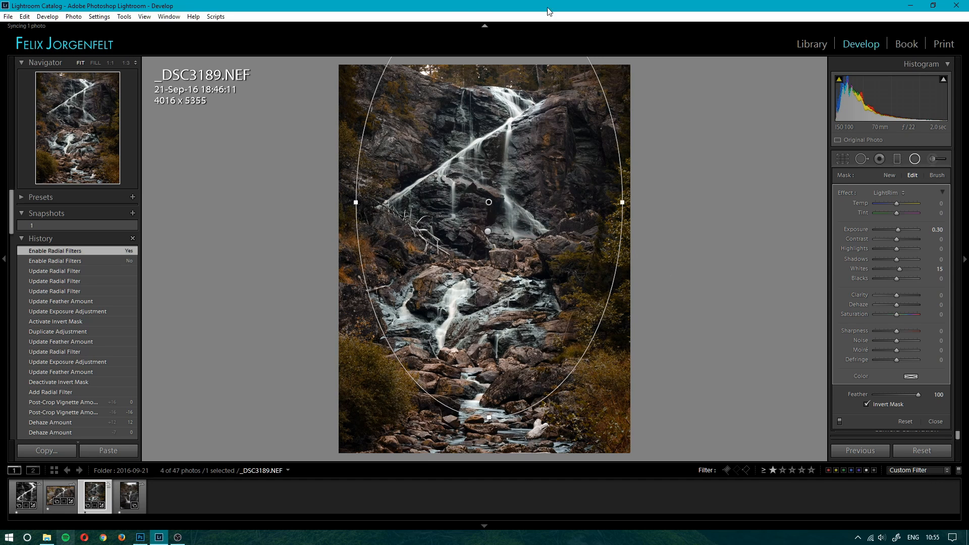
click(914, 159)
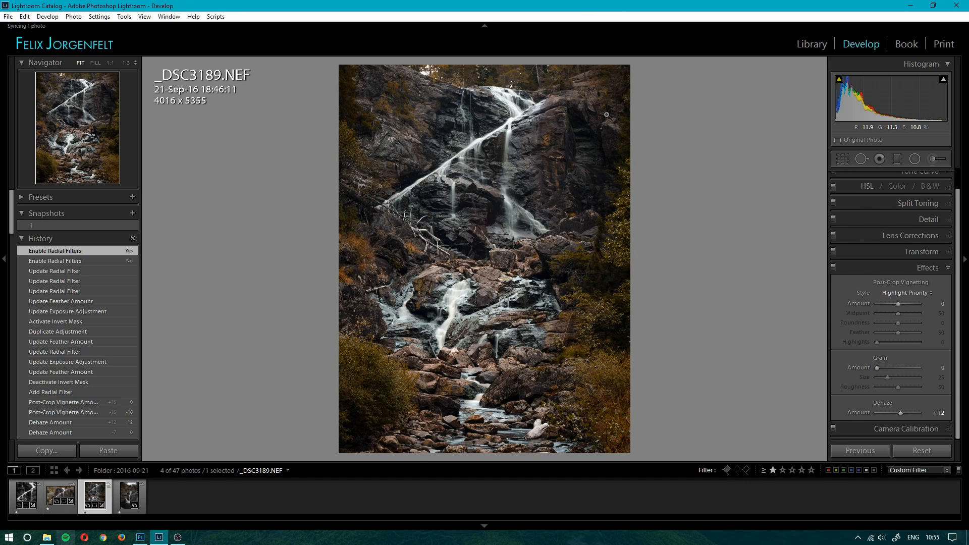
scroll(933, 185, up, 1)
click(933, 182)
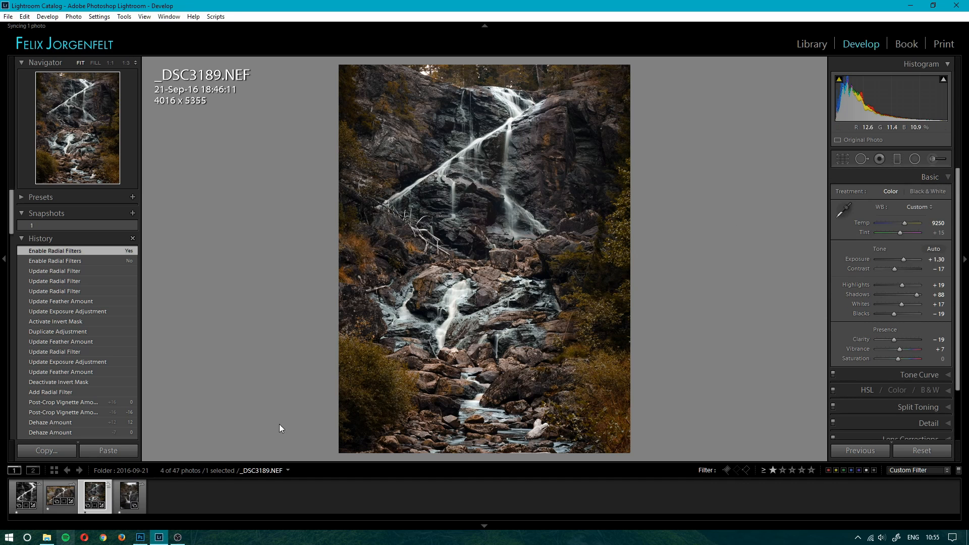
Review the second photo and the black-and-white first photo, and return to the third photo.
click(49, 492)
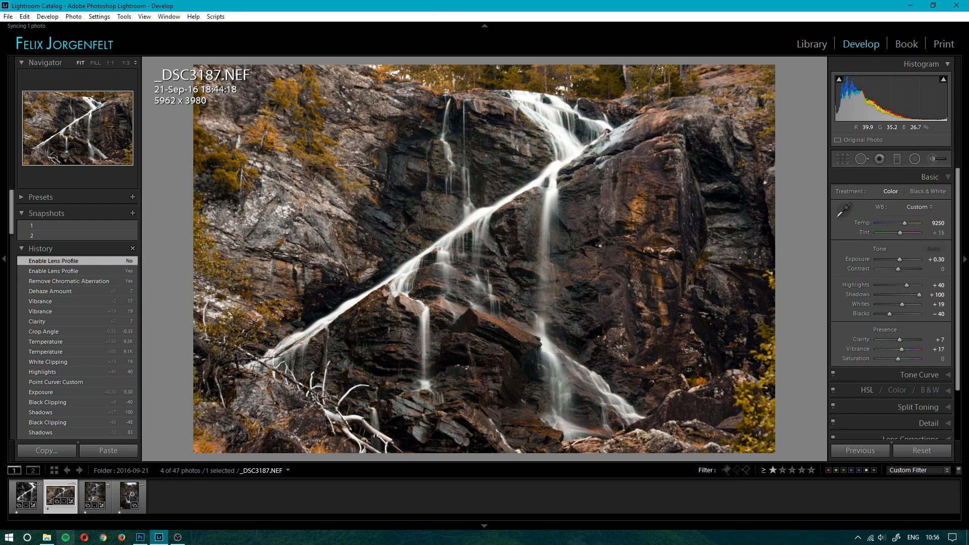
click(23, 503)
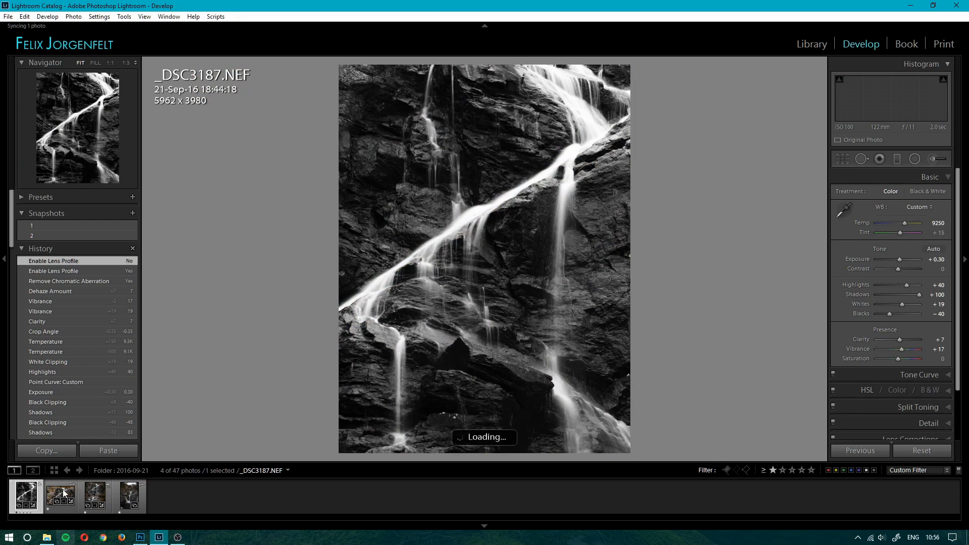
click(83, 490)
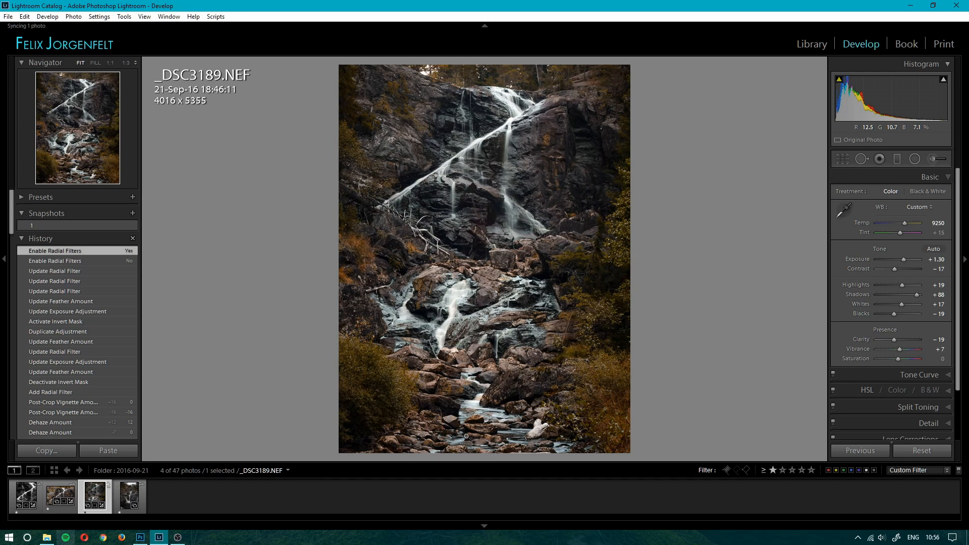
Open the fourth photo, _DSC3212.NEF, and set its Exposure to +1.00.
click(121, 496)
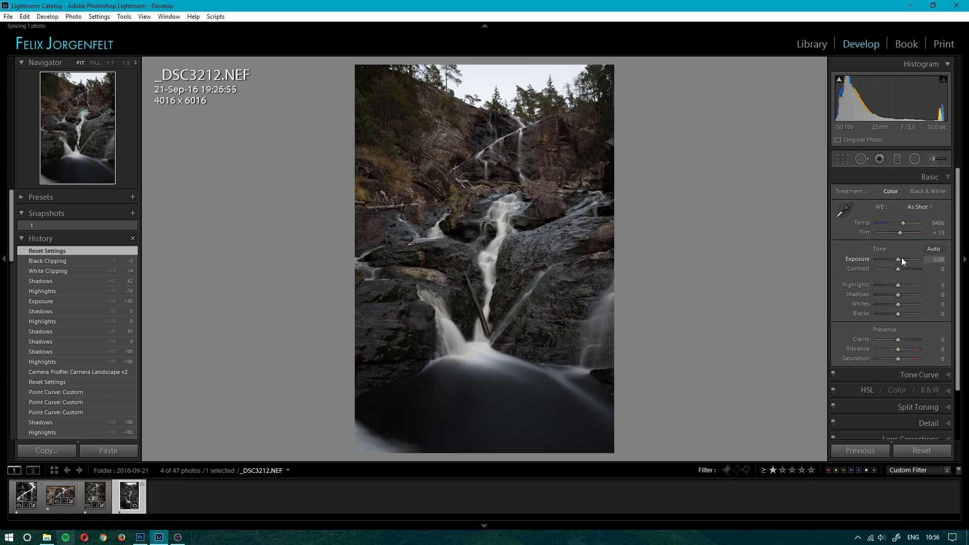
click(937, 257)
text(1)
key(Return)
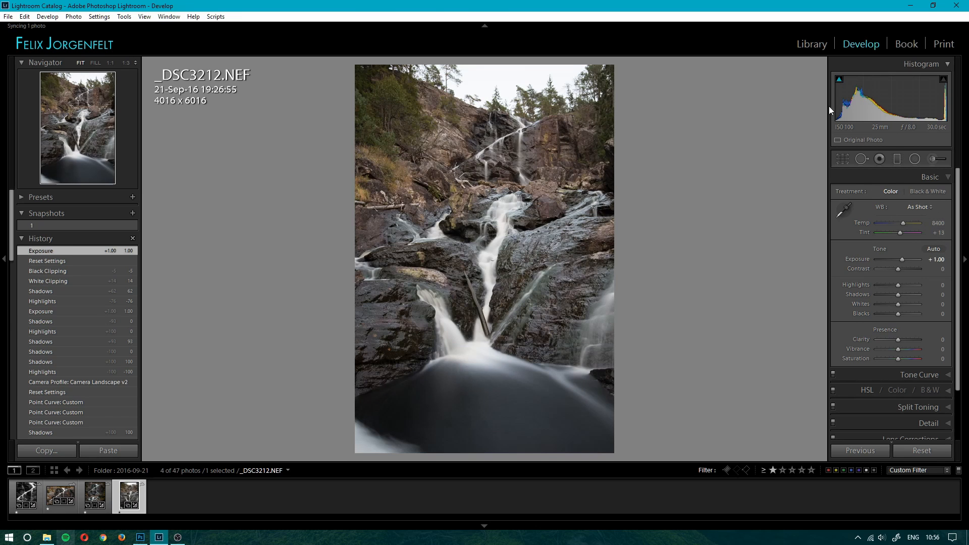
Set the fourth photo's camera calibration profile to Camera Landscape v2.
scroll(923, 403, down, 2)
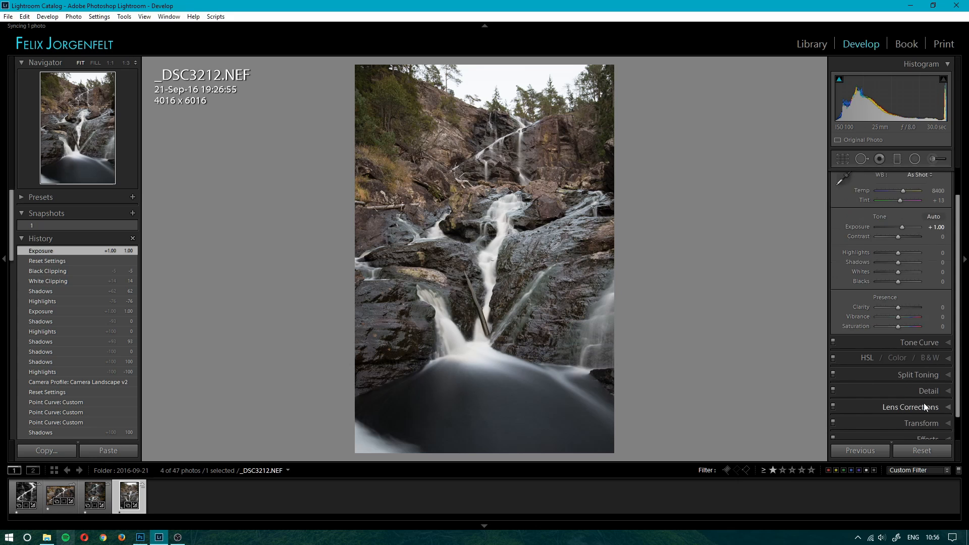
scroll(924, 403, down, 2)
click(938, 427)
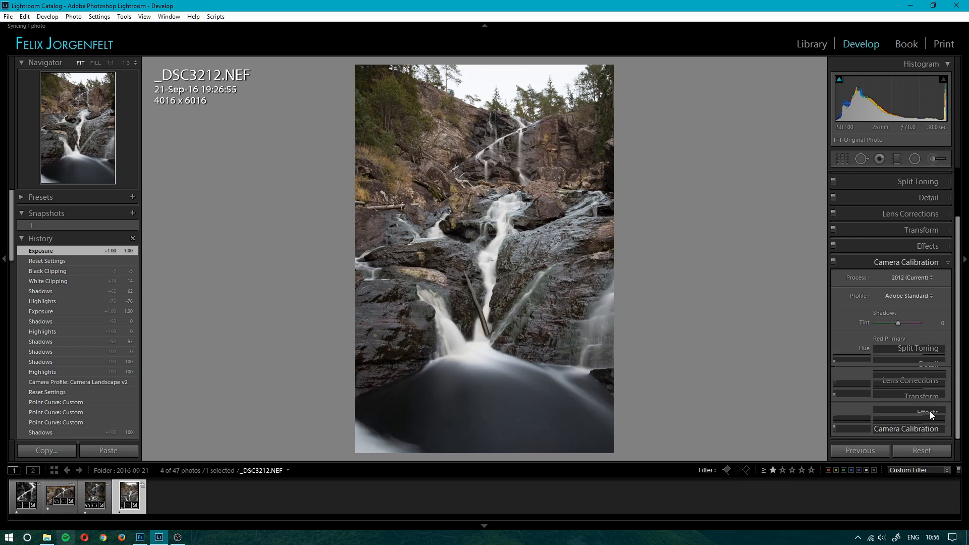
click(920, 295)
click(906, 329)
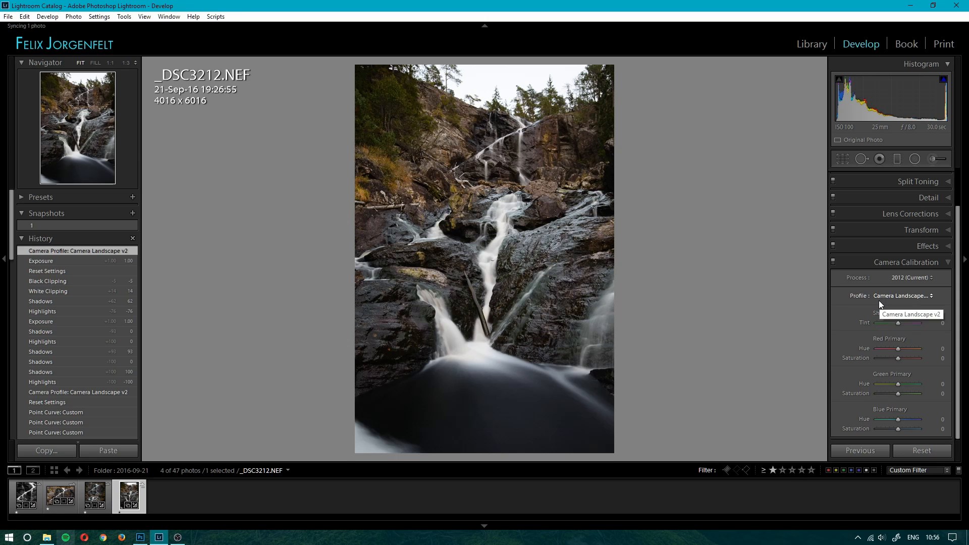
Set the fourth photo's Highlights to −99, Shadows to +72, Blacks to −10 and Whites to +29.
scroll(925, 191, up, 3)
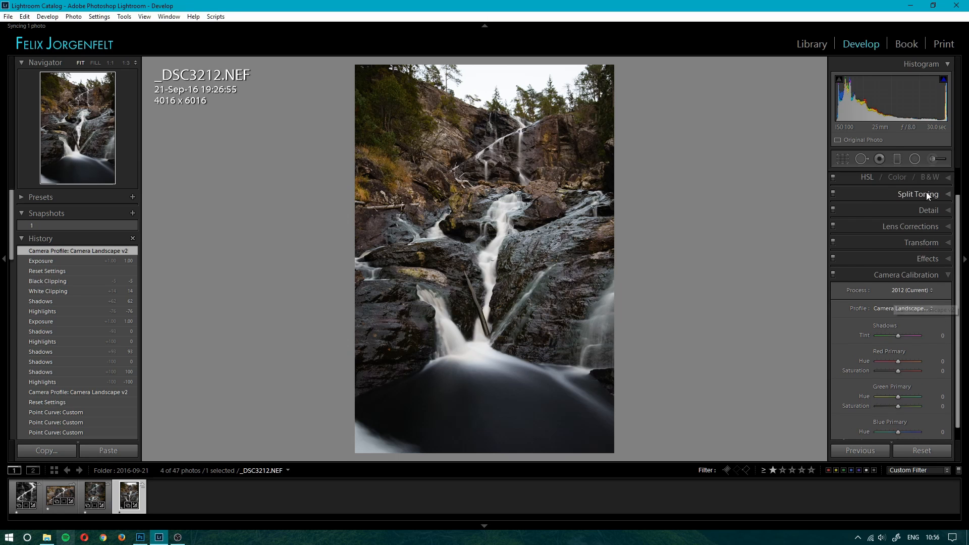
click(929, 177)
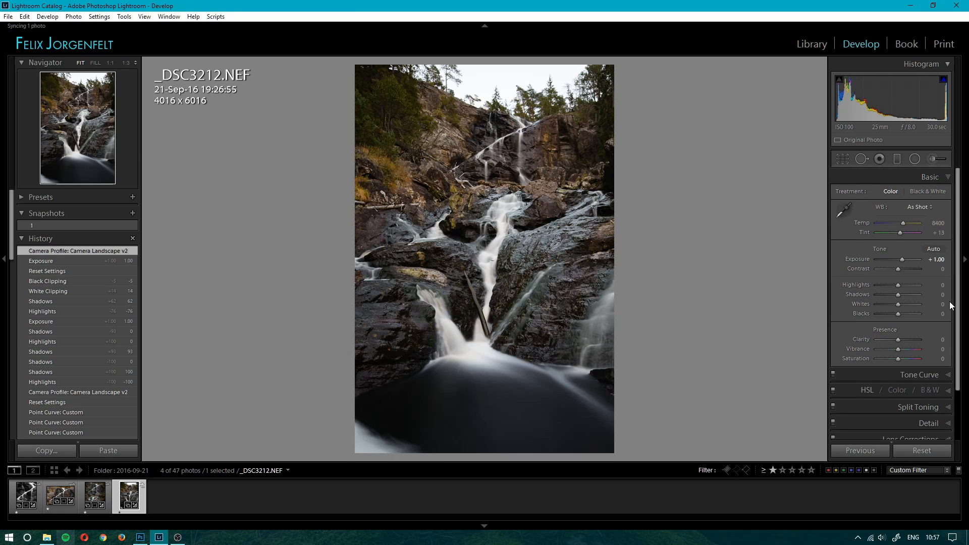
drag(938, 285, 890, 285)
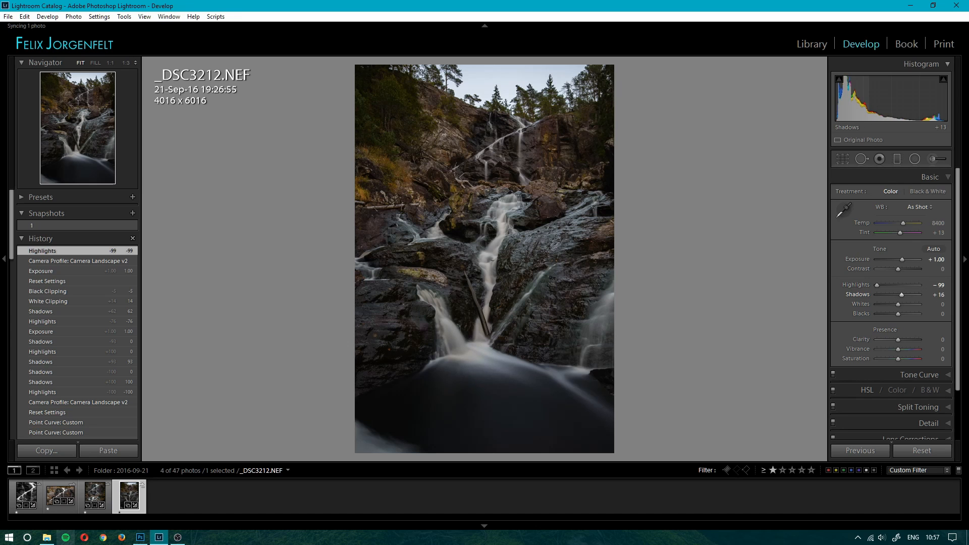
drag(908, 295, 937, 294)
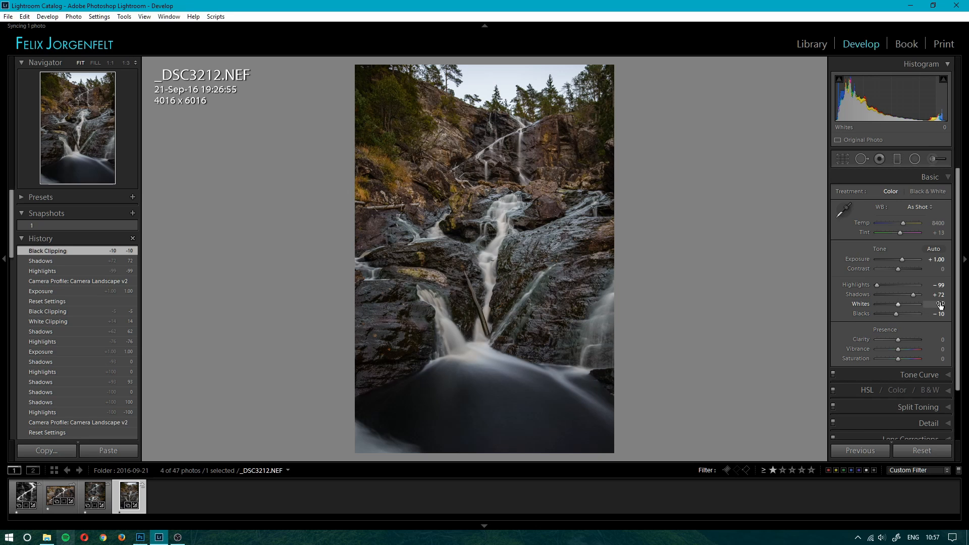
drag(937, 304, 940, 304)
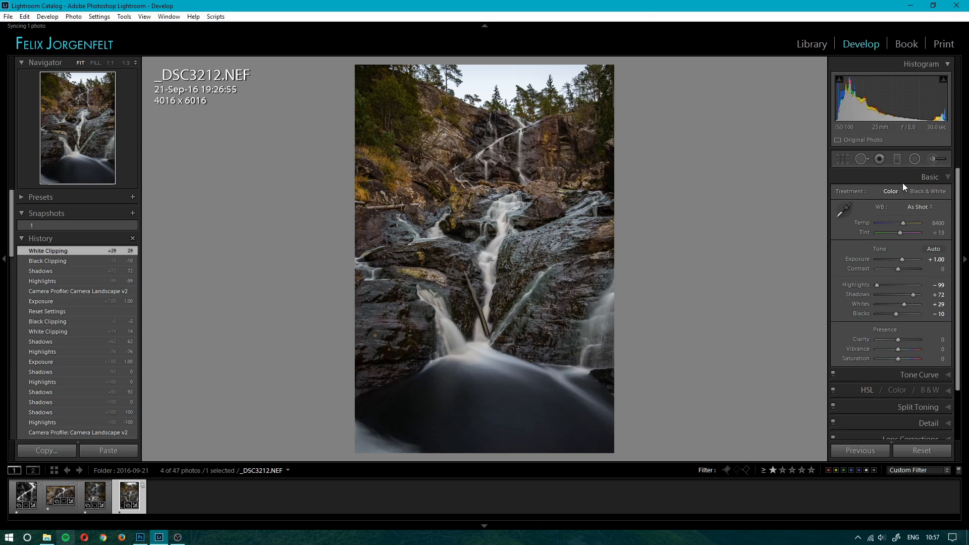
Add a slightly tilted graduated filter fading out from the upper cliff toward the sky, reset its Exposure to 0 and set Whites to 26.
click(896, 159)
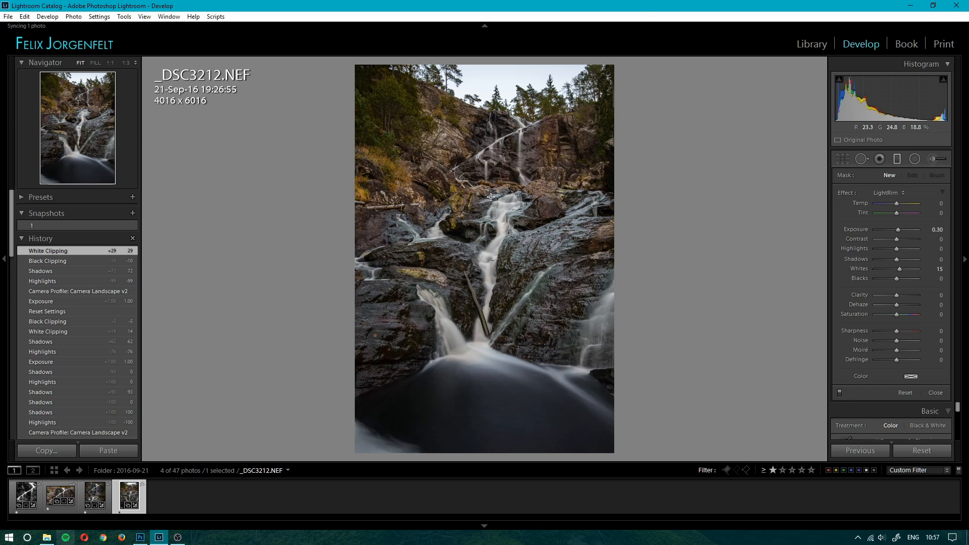
drag(490, 196, 527, 47)
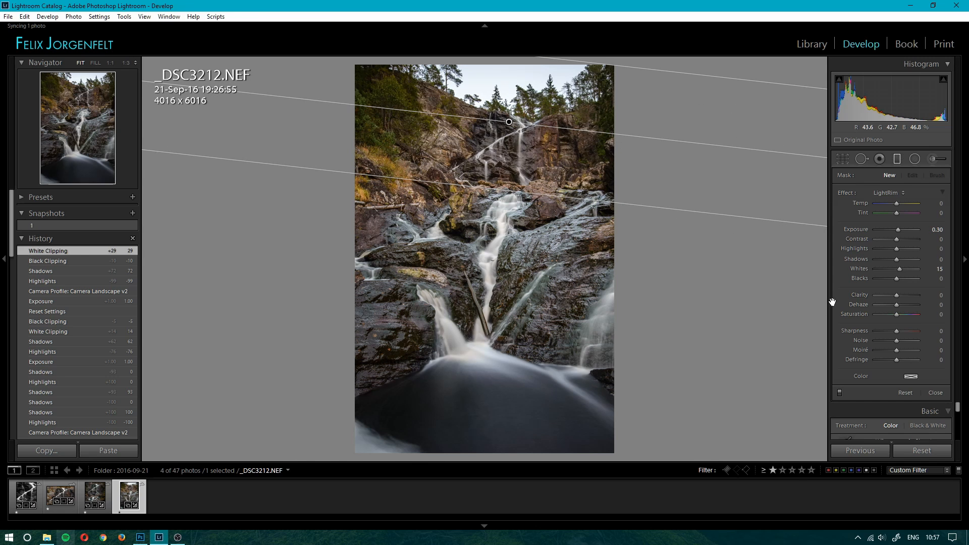
double_click(856, 229)
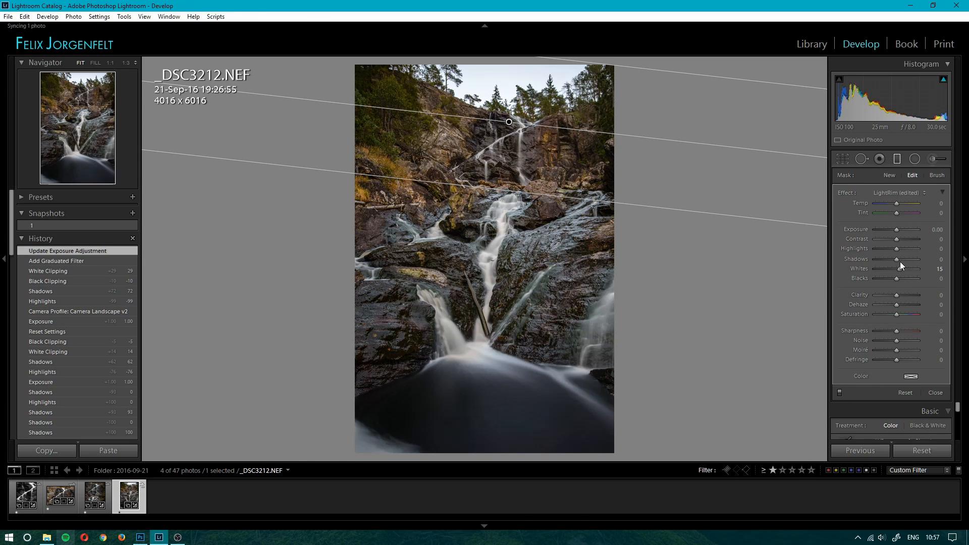
drag(903, 270, 904, 270)
Narrow the graduated filter's transition and shift it below the skyline, checking highlight clipping, and set its Whites to 41.
drag(515, 192, 523, 133)
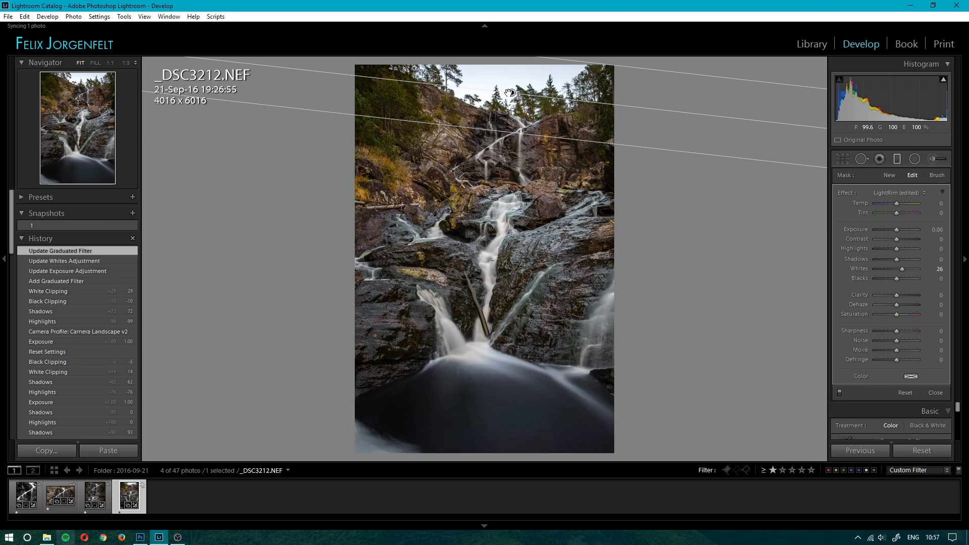
drag(510, 92, 514, 119)
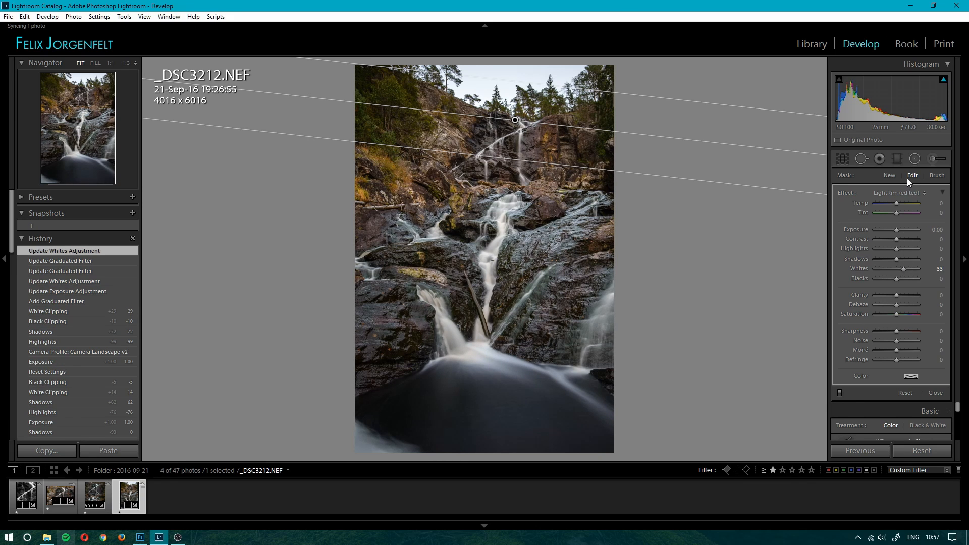
mouse_move(943, 79)
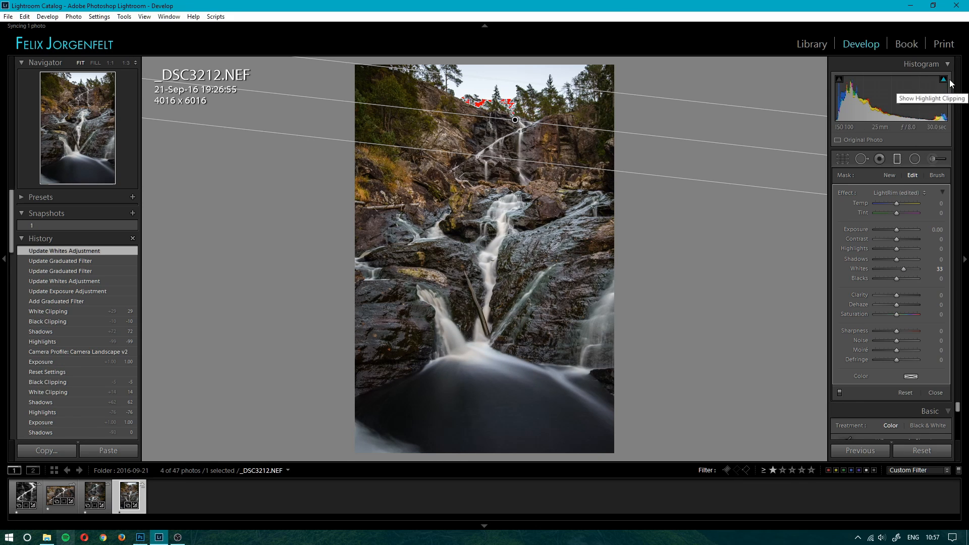
drag(563, 84, 564, 106)
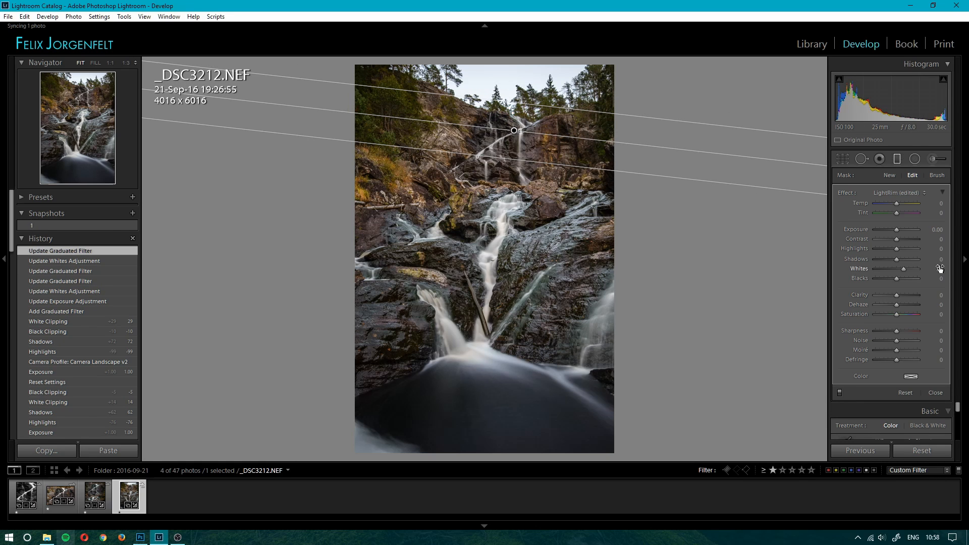
drag(939, 268, 943, 268)
mouse_move(942, 80)
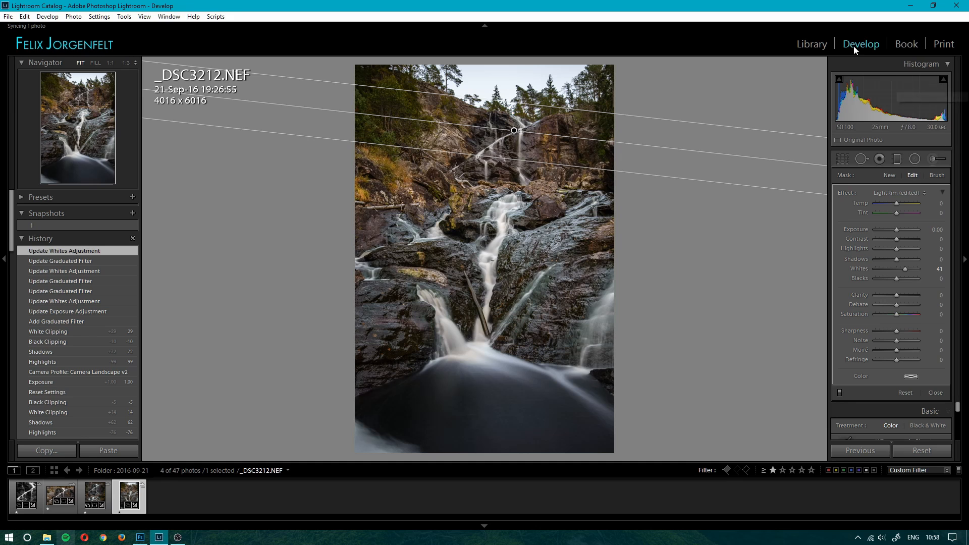
Compare the photo with the graduated filter disabled and enabled, and close graduated filter editing.
click(840, 393)
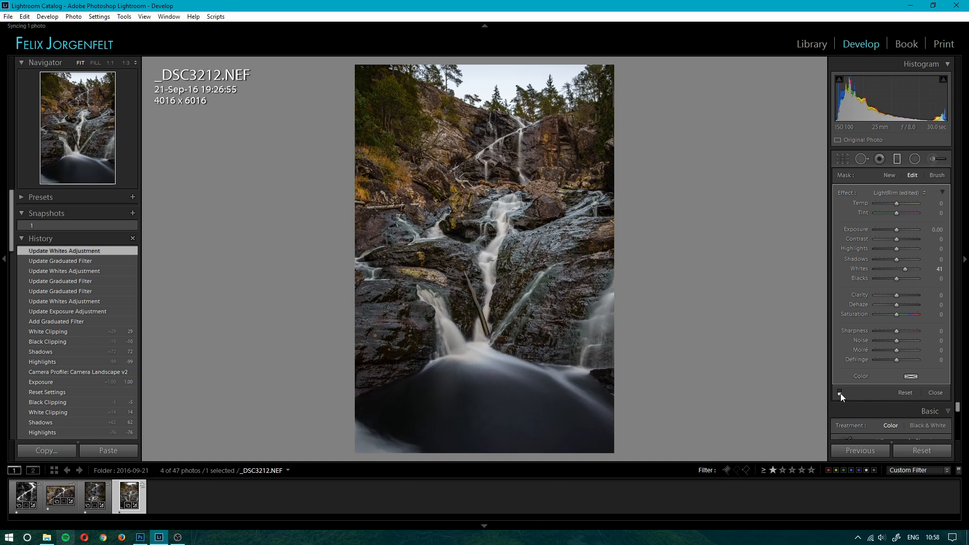
click(840, 392)
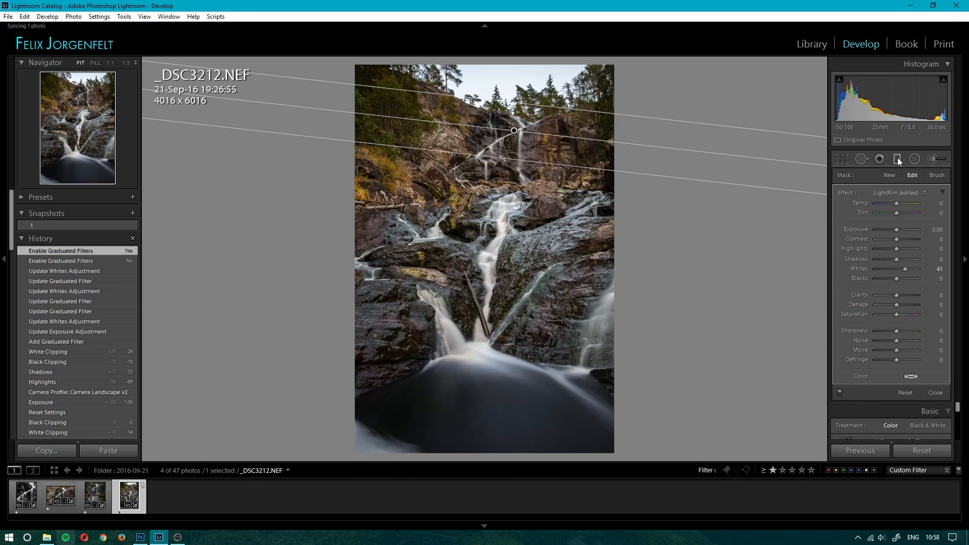
key(m)
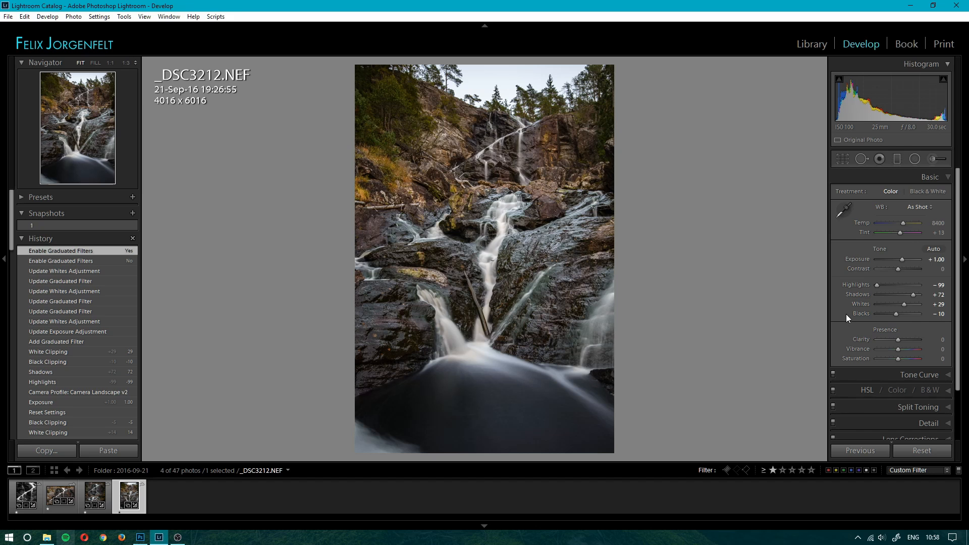
Crop the photo to a 4 x 3 aspect ratio, positioned to trim a thin strip of sky and more of the dark pool.
click(845, 159)
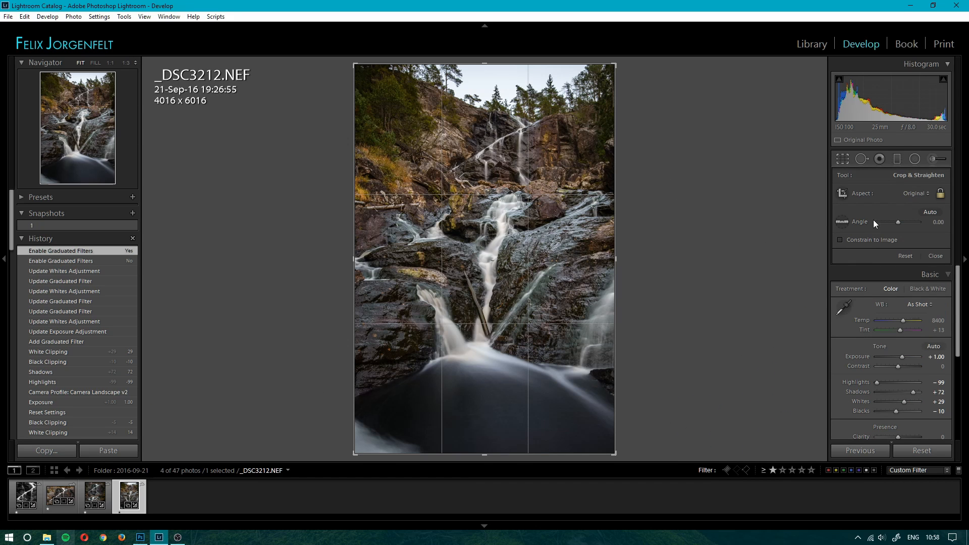
click(913, 190)
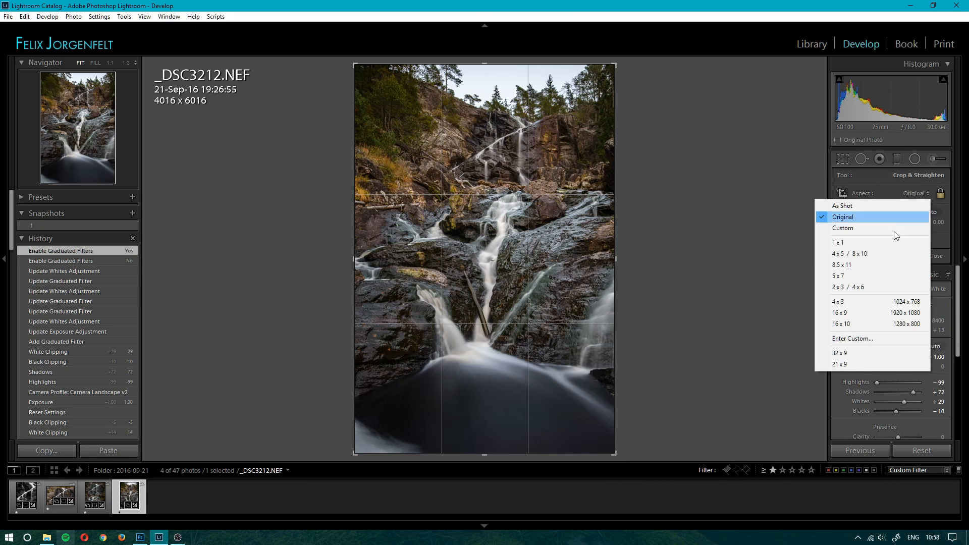
click(841, 302)
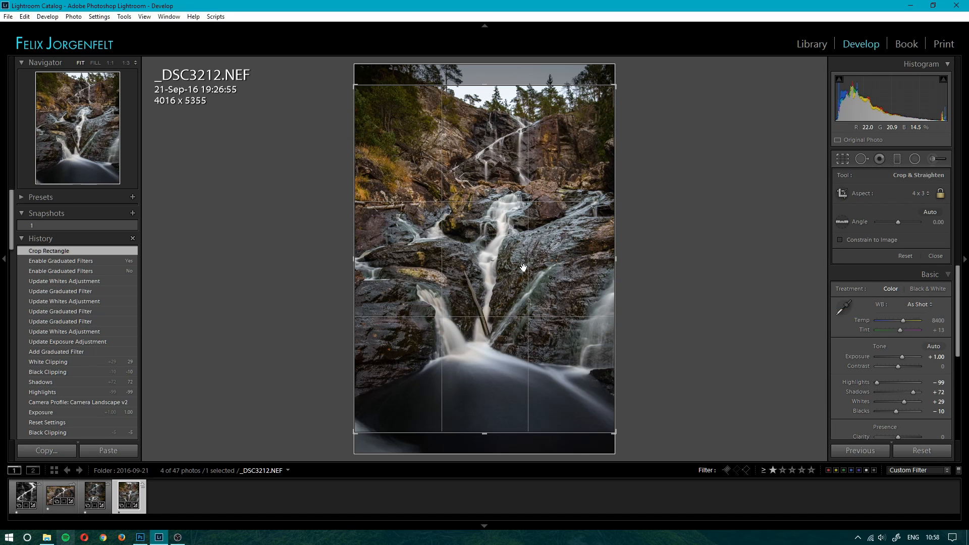
drag(522, 269, 490, 291)
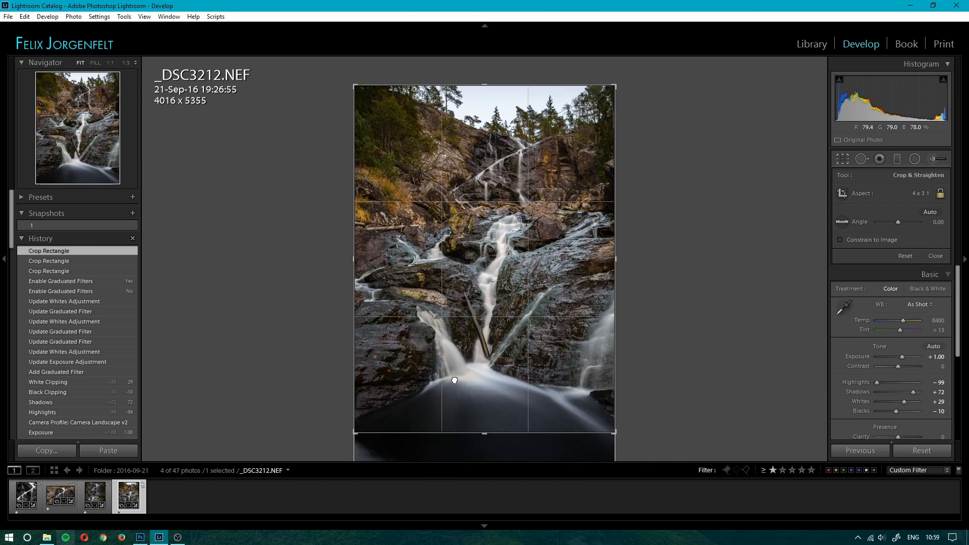
drag(454, 373, 454, 372)
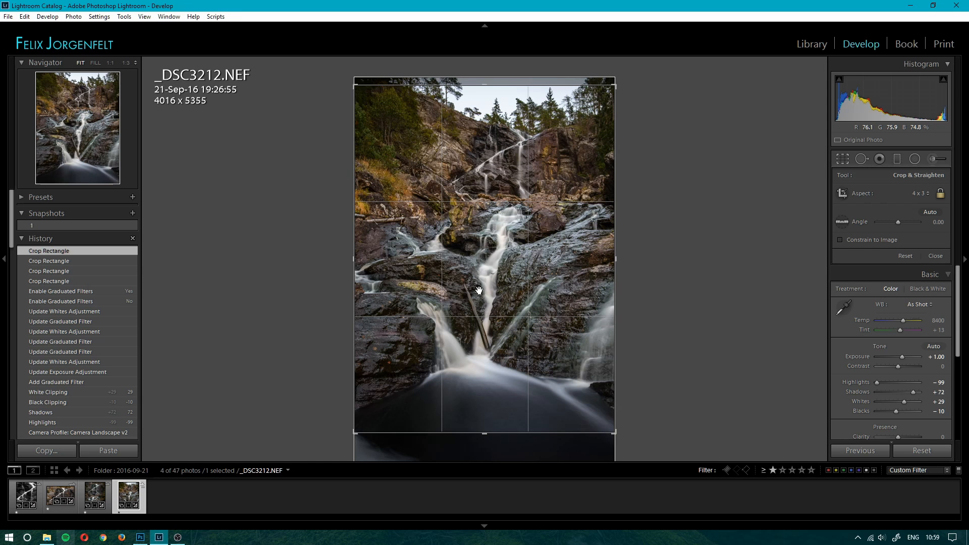
key(Return)
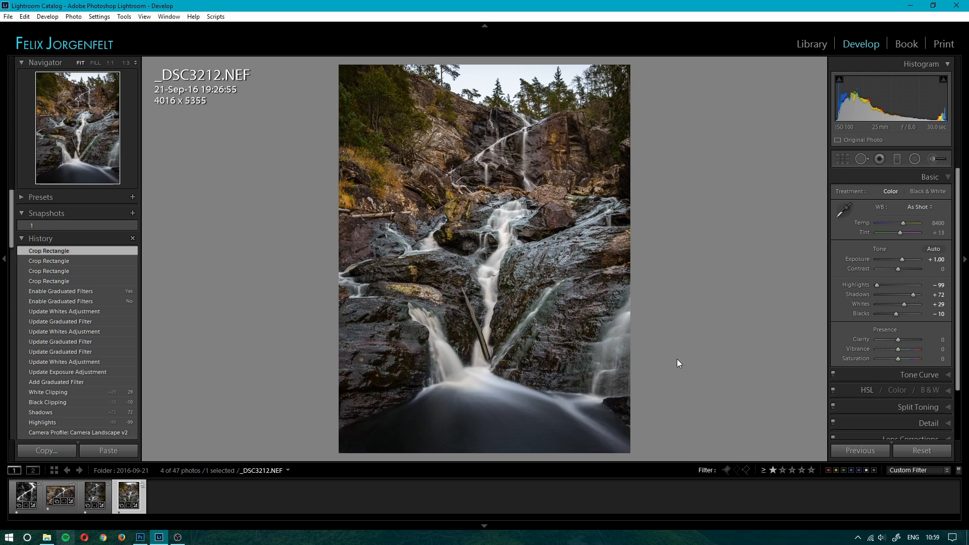
Set the photo's Dehaze amount to +10.
scroll(937, 401, down, 2)
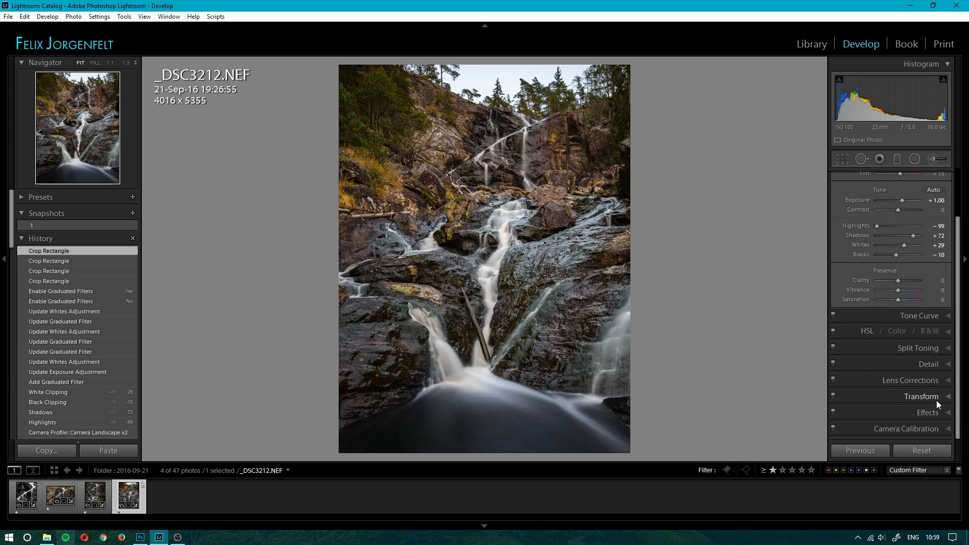
click(936, 411)
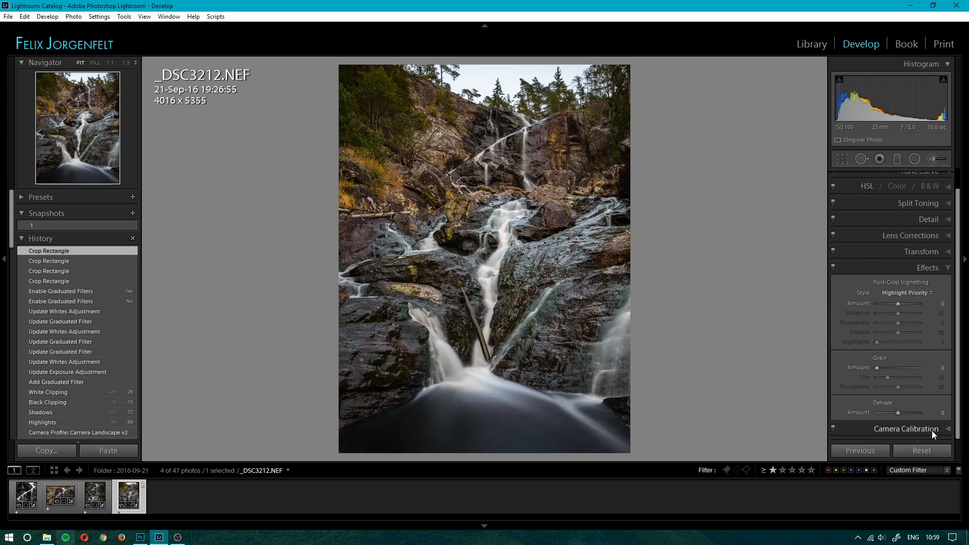
drag(941, 415, 946, 416)
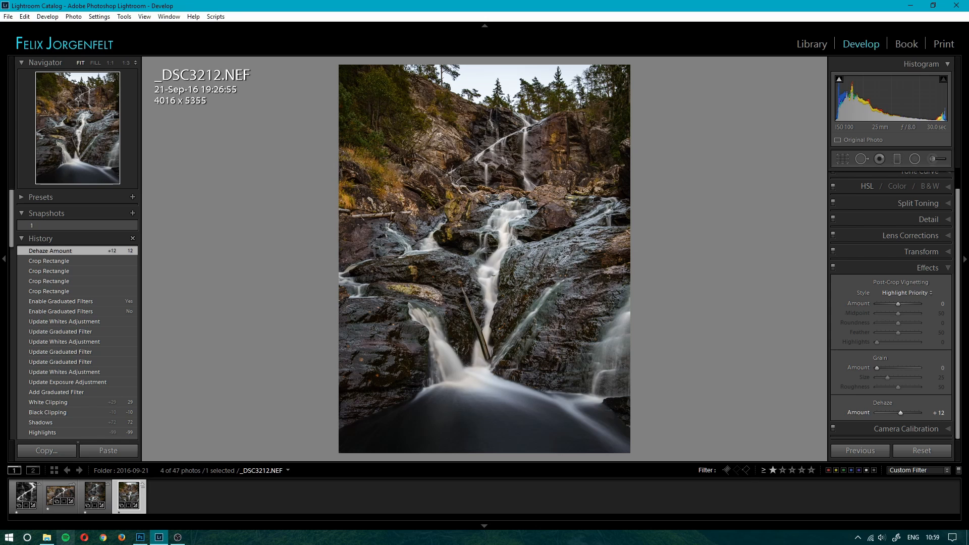
drag(937, 413, 937, 413)
Shift the HSL Hue of Green to −36, Yellow to −17 and Orange to −10.
scroll(931, 279, up, 1)
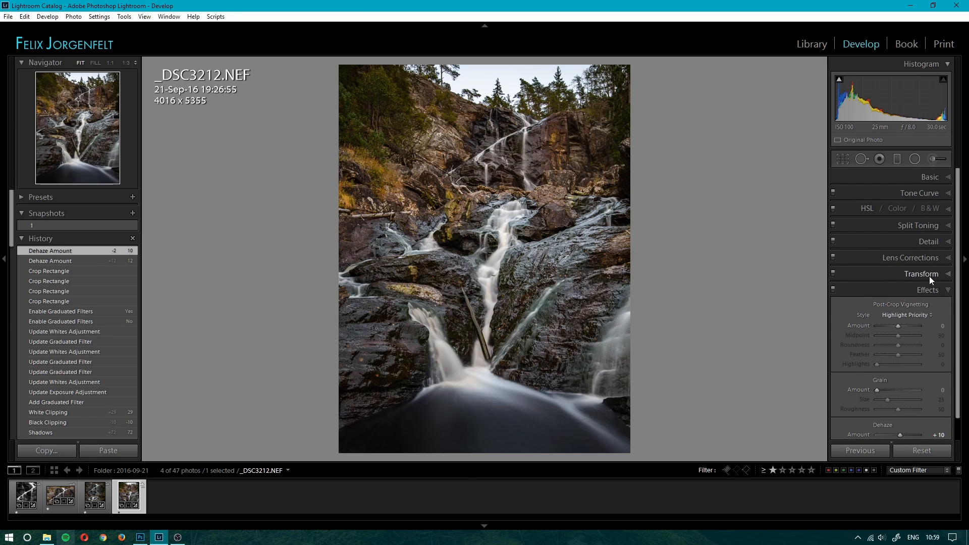
click(950, 212)
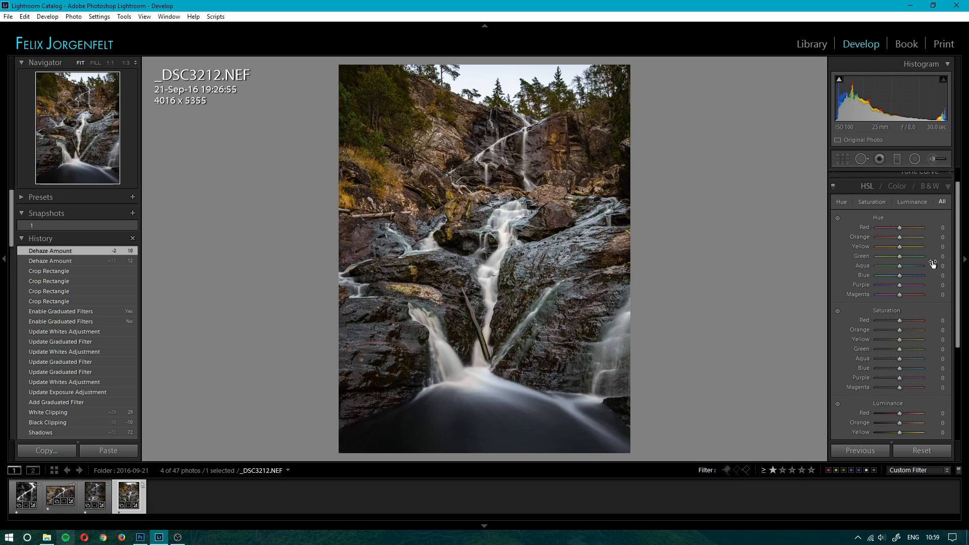
drag(934, 256, 926, 256)
mouse_move(910, 256)
mouse_down()
mouse_move(894, 256)
mouse_move(935, 246)
mouse_move(924, 246)
mouse_up()
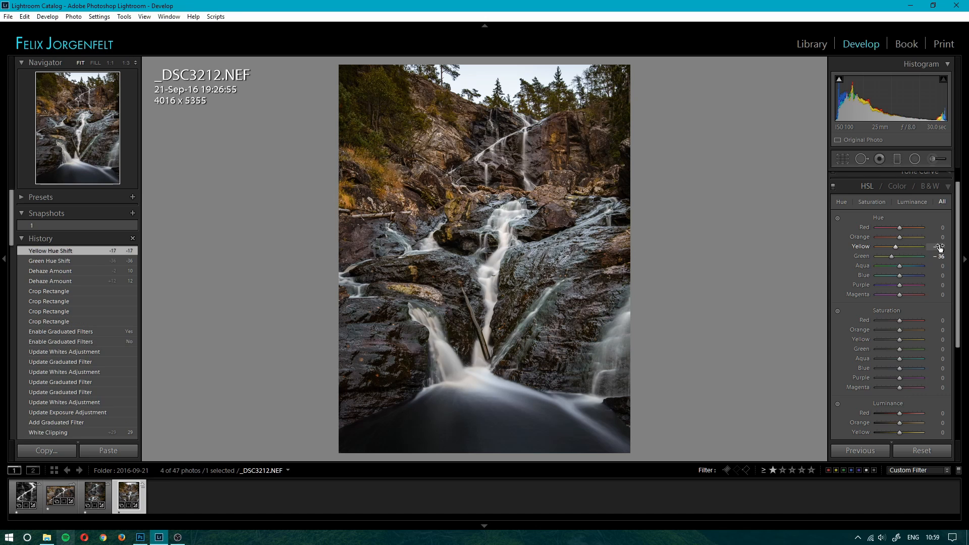
drag(941, 237, 938, 236)
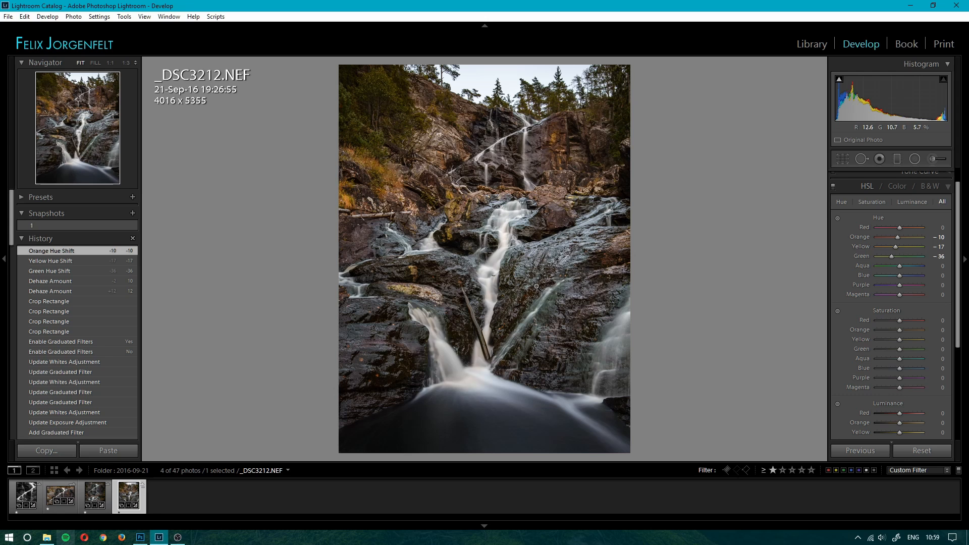
Set HSL Saturation to +6 for Red, +2 for Orange and +35 for Blue, and set Blue Luminance to −30.
mouse_move(929, 327)
mouse_down()
mouse_move(936, 321)
mouse_move(939, 331)
mouse_up()
scroll(941, 398, down, 2)
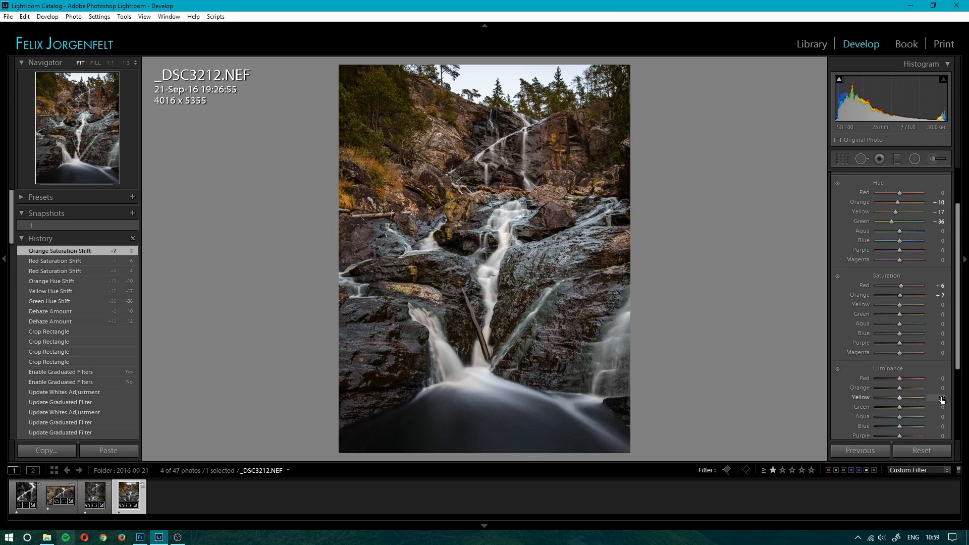
scroll(941, 399, down, 4)
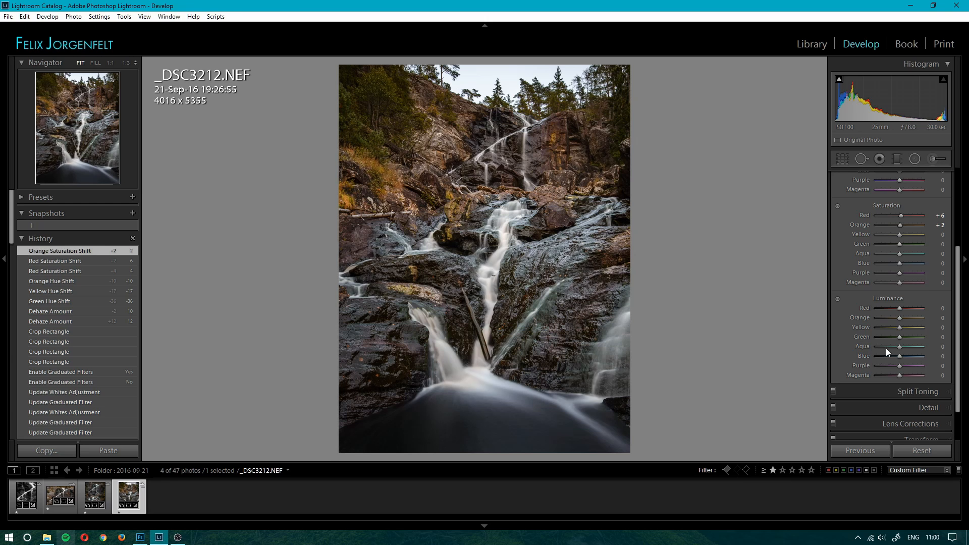
drag(899, 356, 936, 360)
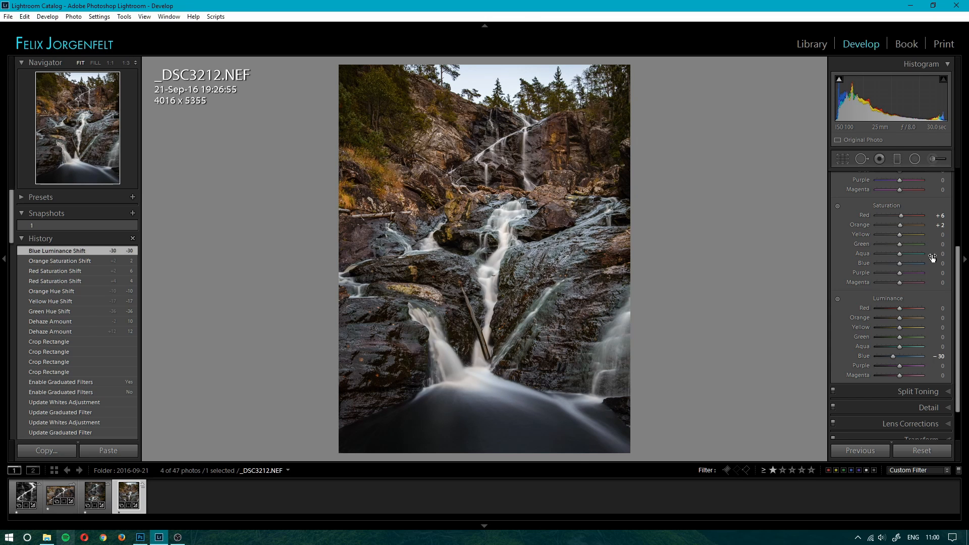
drag(937, 267, 961, 263)
drag(937, 262, 940, 263)
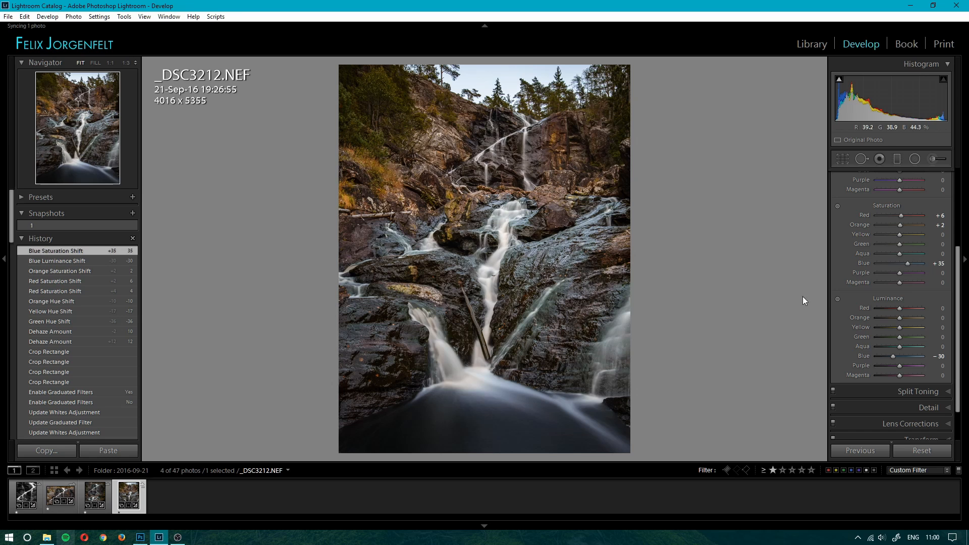
Compare the photo with the HSL color adjustments disabled and enabled.
scroll(845, 210, up, 5)
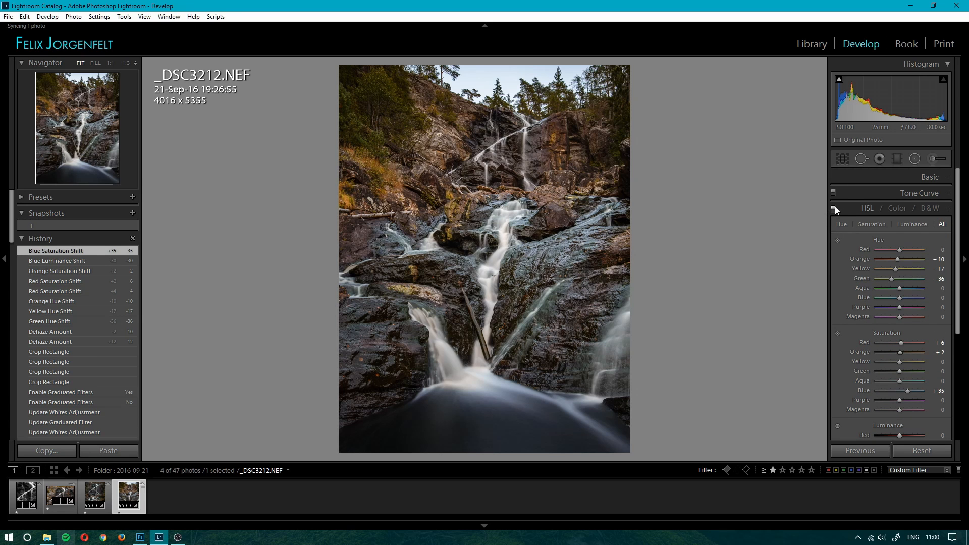
click(834, 208)
click(834, 208)
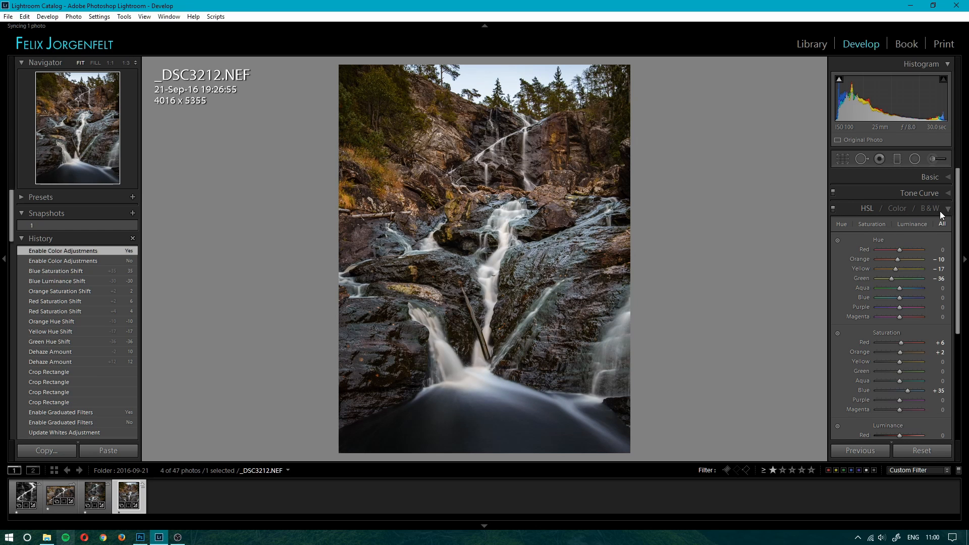
Raise the photo's overall Whites to +34.
click(946, 180)
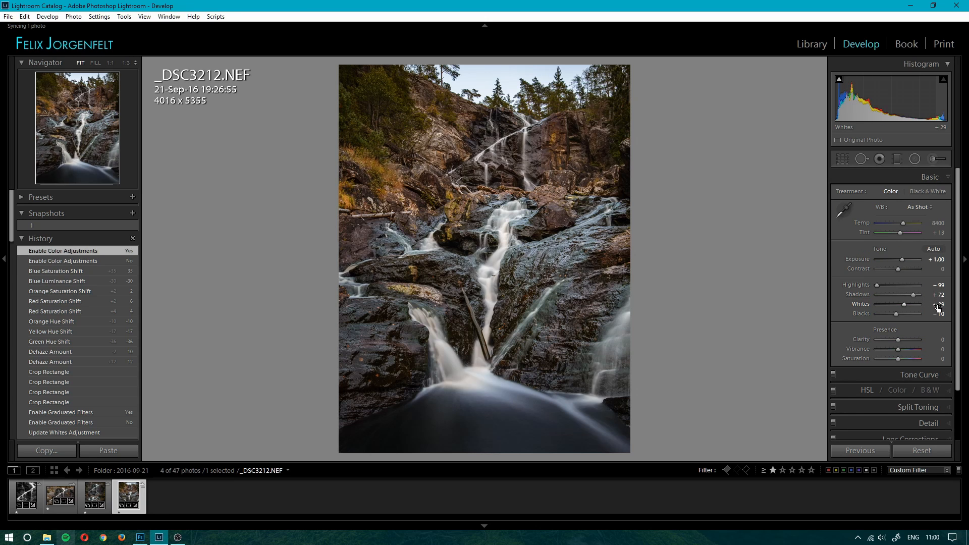
drag(939, 309, 942, 303)
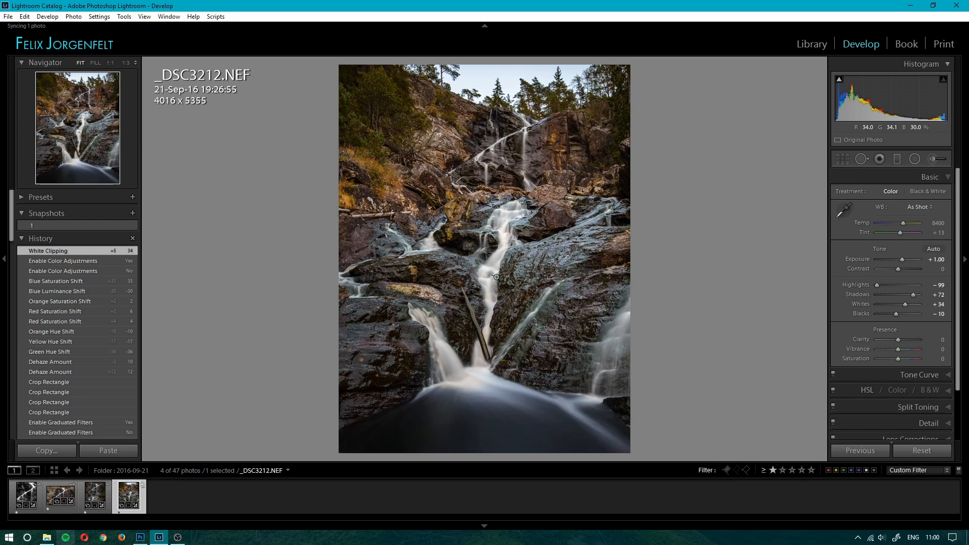
Inspect the rocks and falling water up close, and compare the whole photo before and after editing side by side.
click(504, 246)
drag(612, 348, 536, 231)
click(539, 243)
key(y)
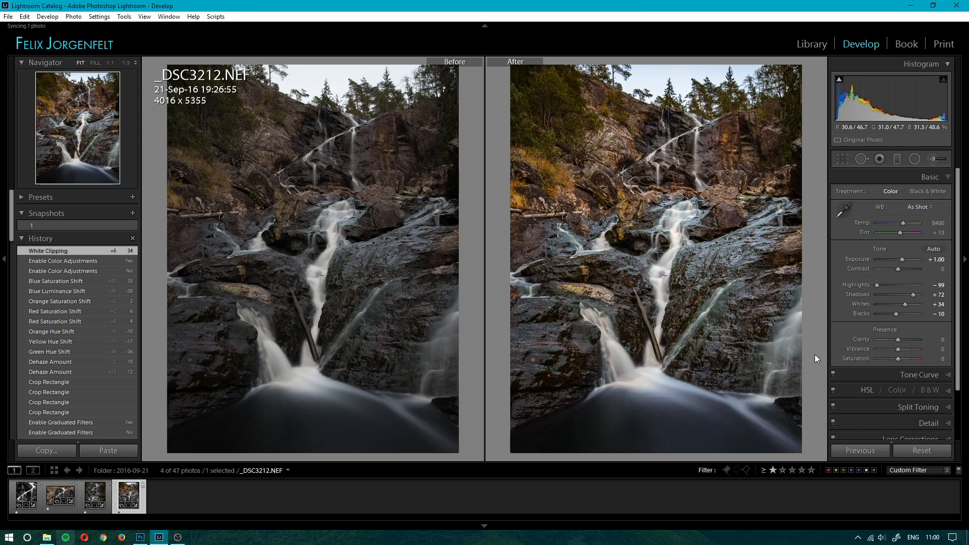
key(y)
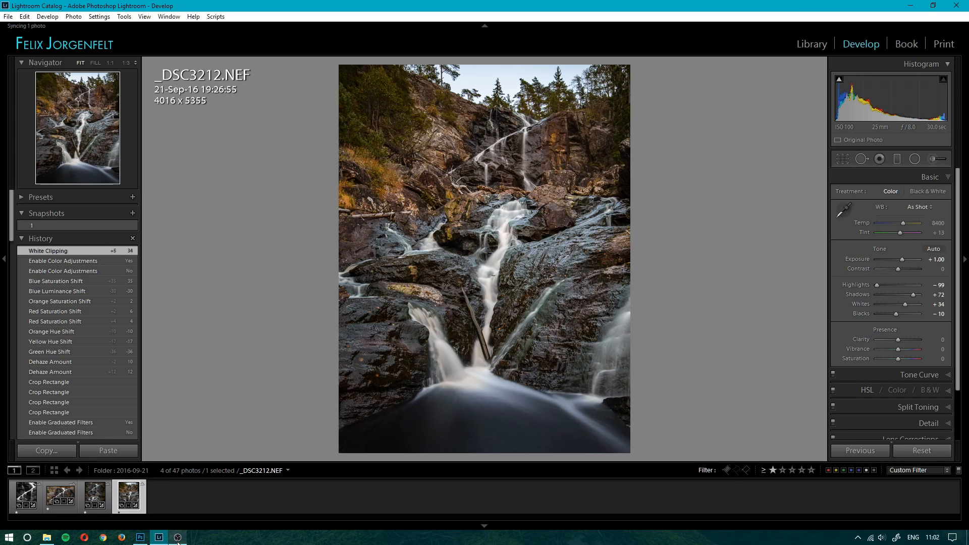
click(177, 540)
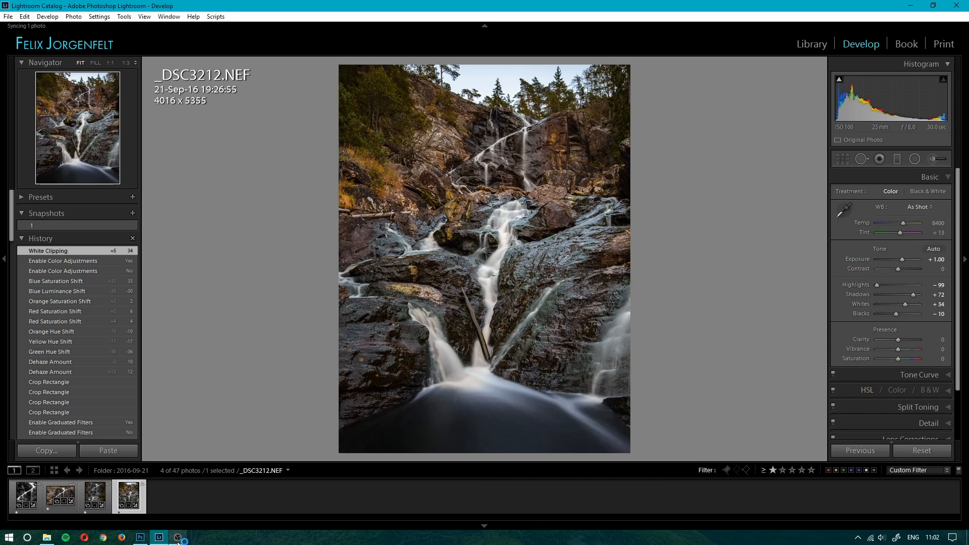